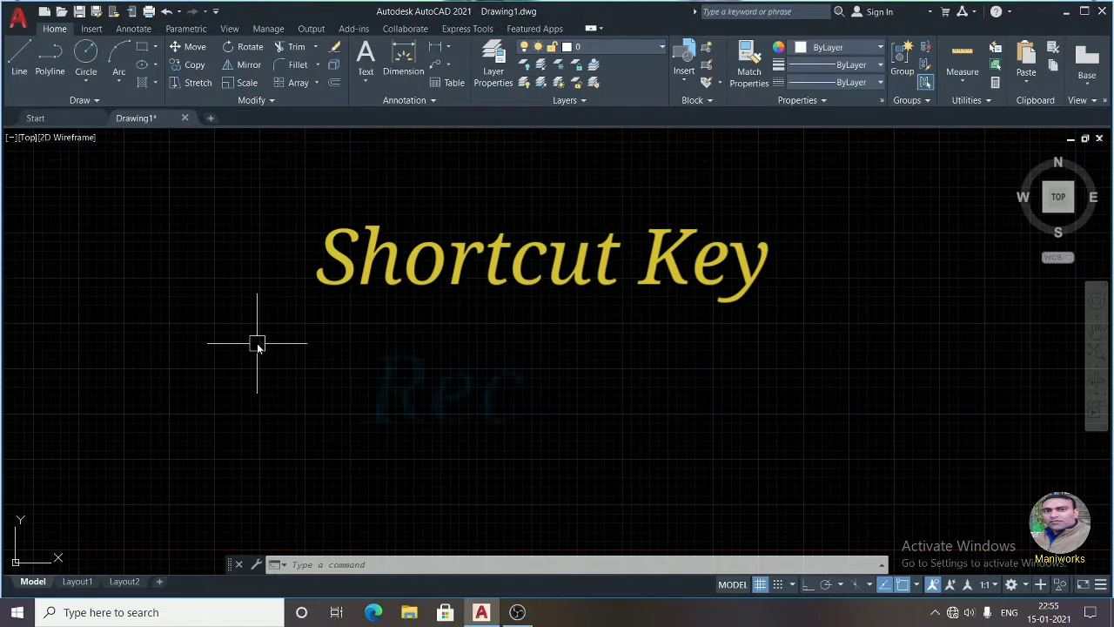
Draw a rectangle with REC from two picked corners left of the drawing's centre
text(REC)
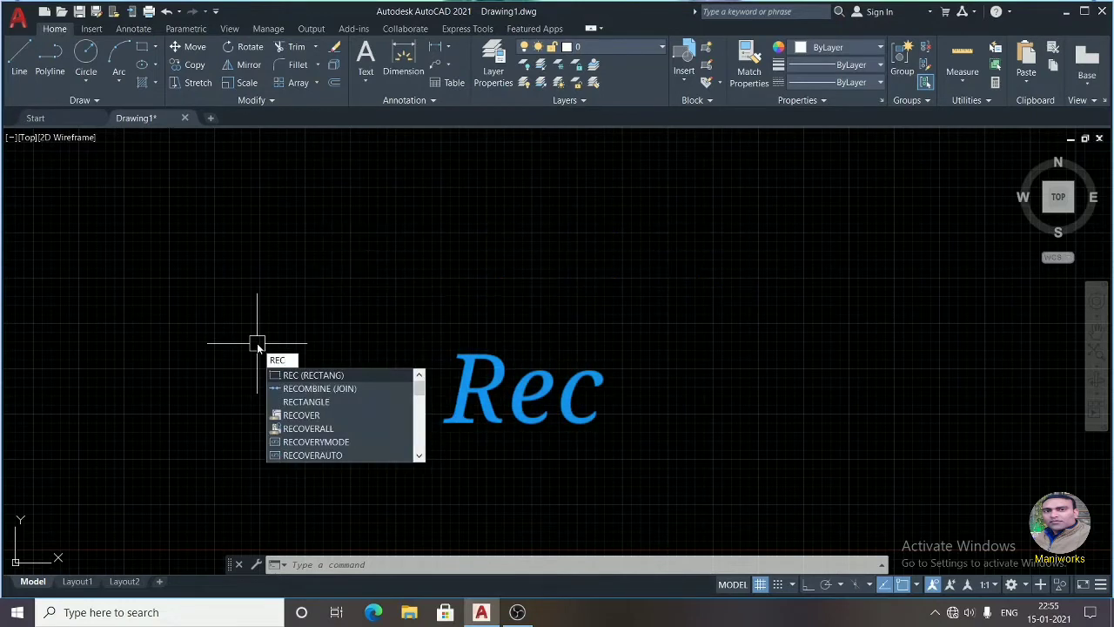
key(Return)
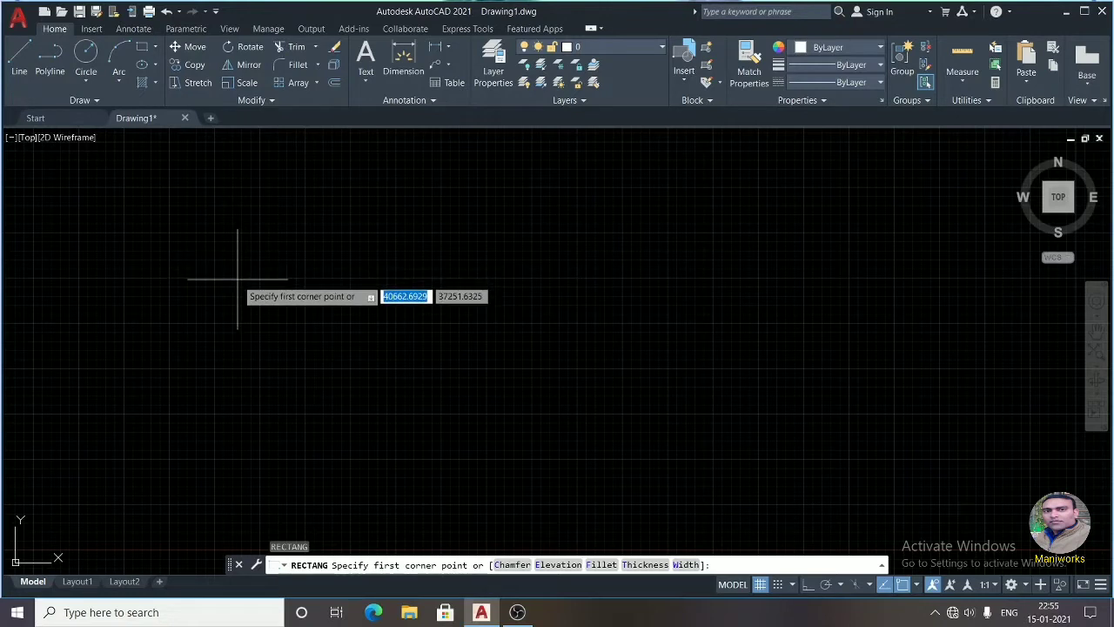
click(237, 280)
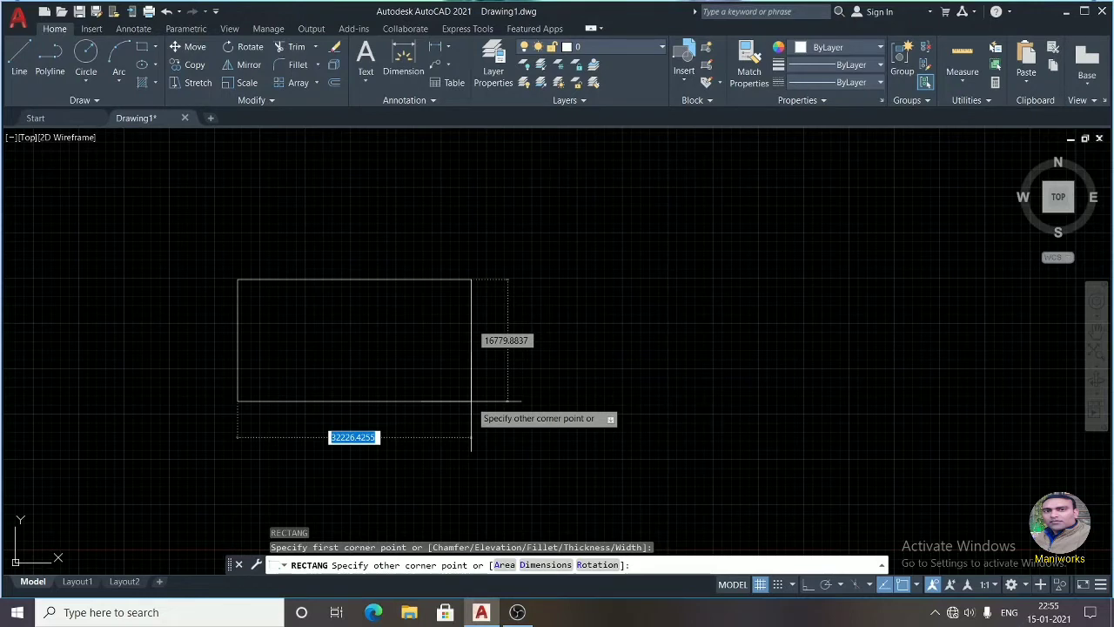
click(366, 361)
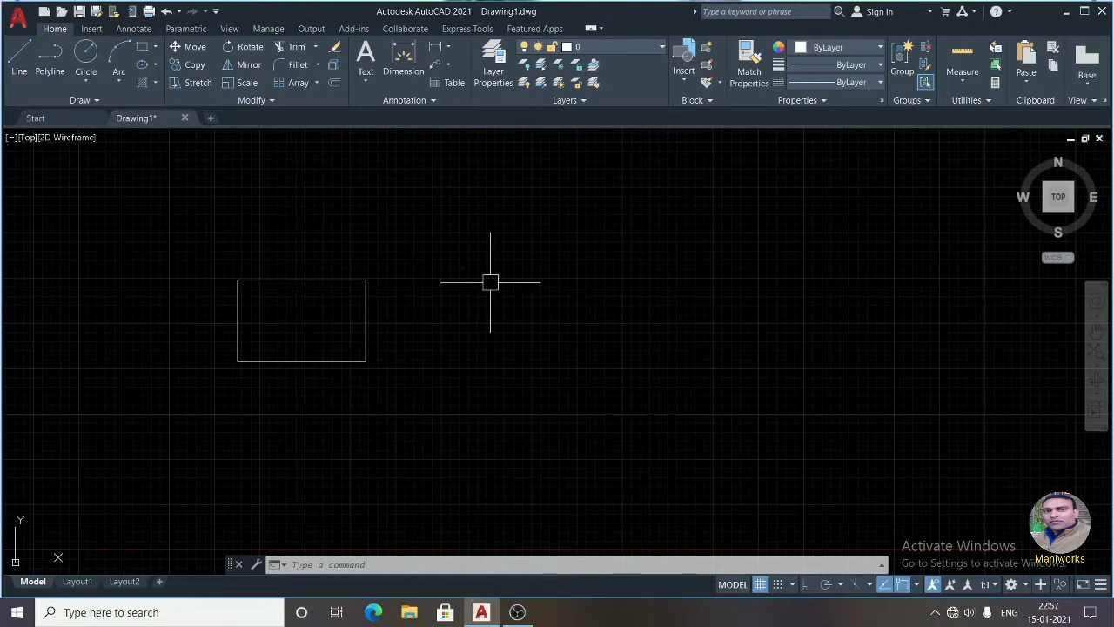
Draw a rectangle from a picked corner using the Area option: area 200, length 20
text(REC)
key(Return)
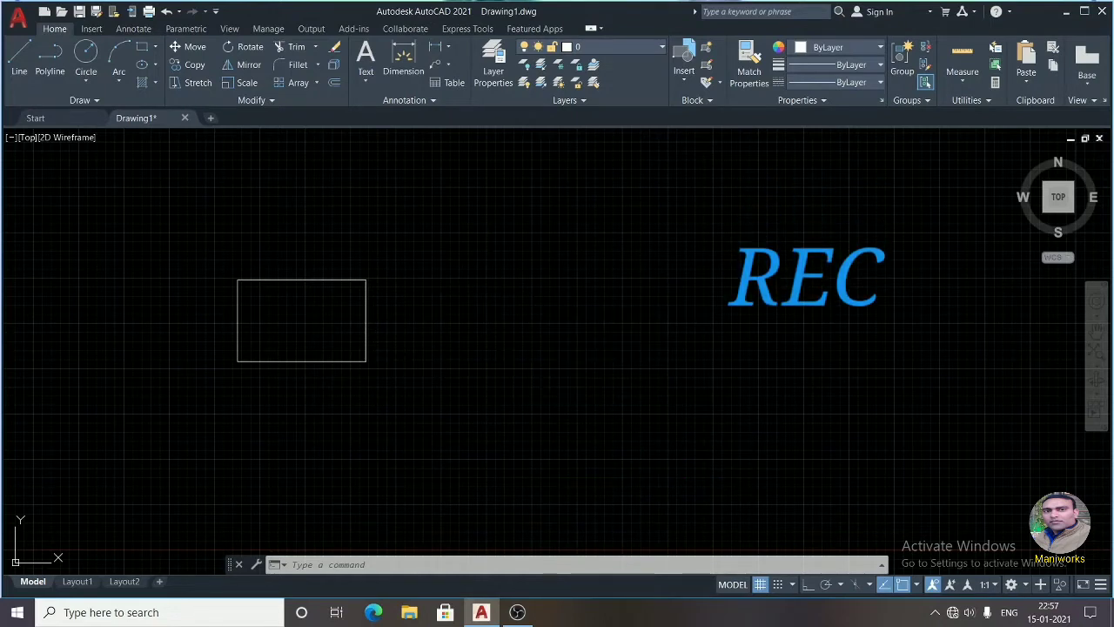
click(483, 275)
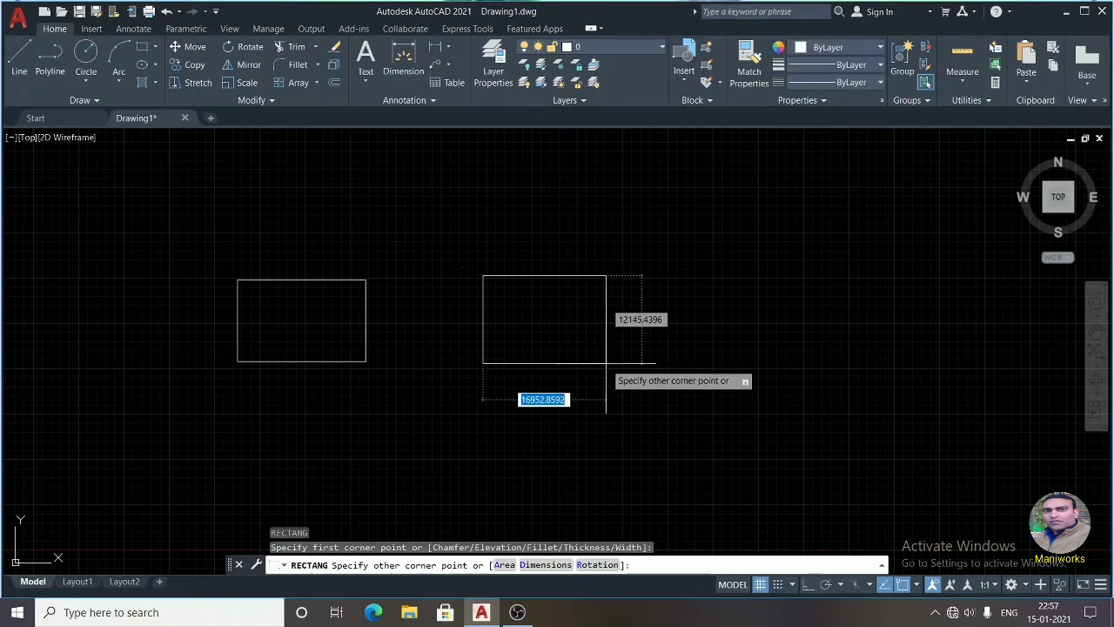
text(a)
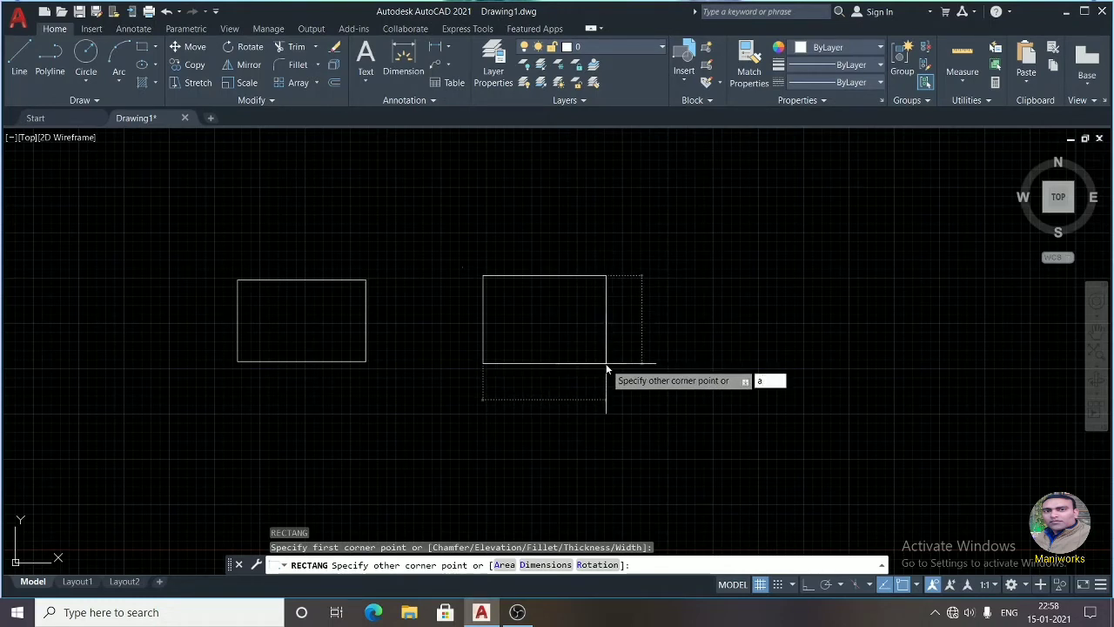
key(Return)
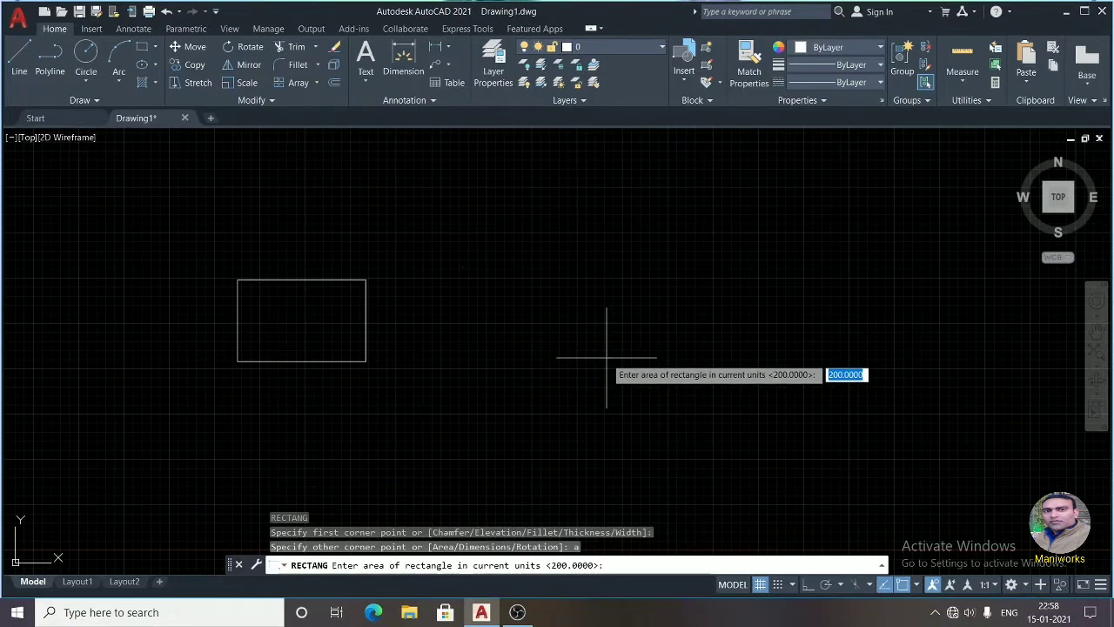
text(2)
text(00)
key(Return)
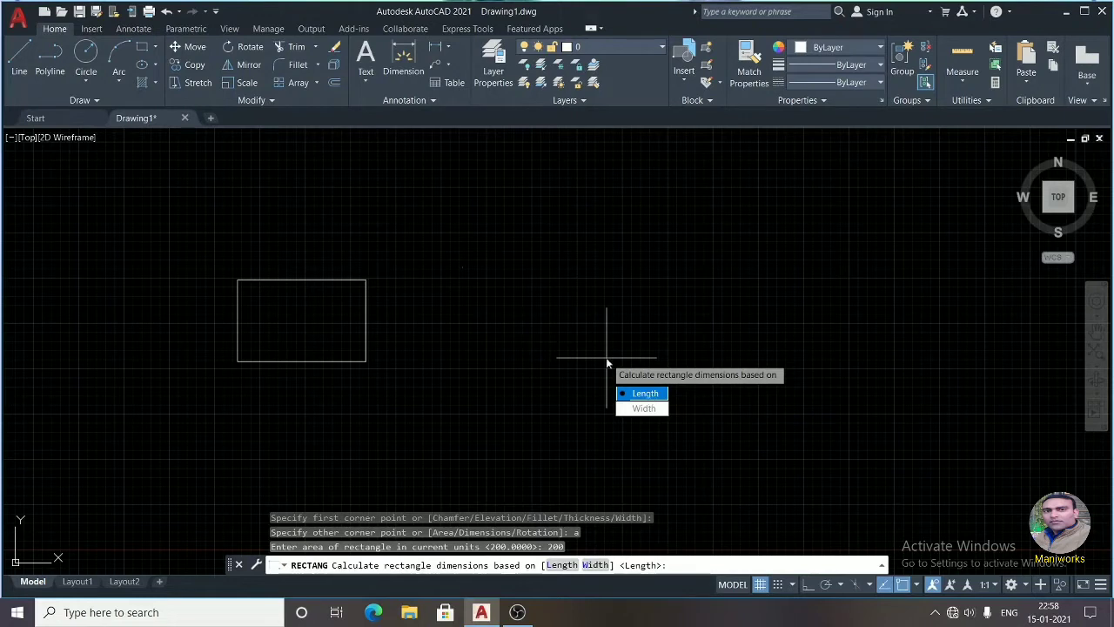
text(l)
key(Return)
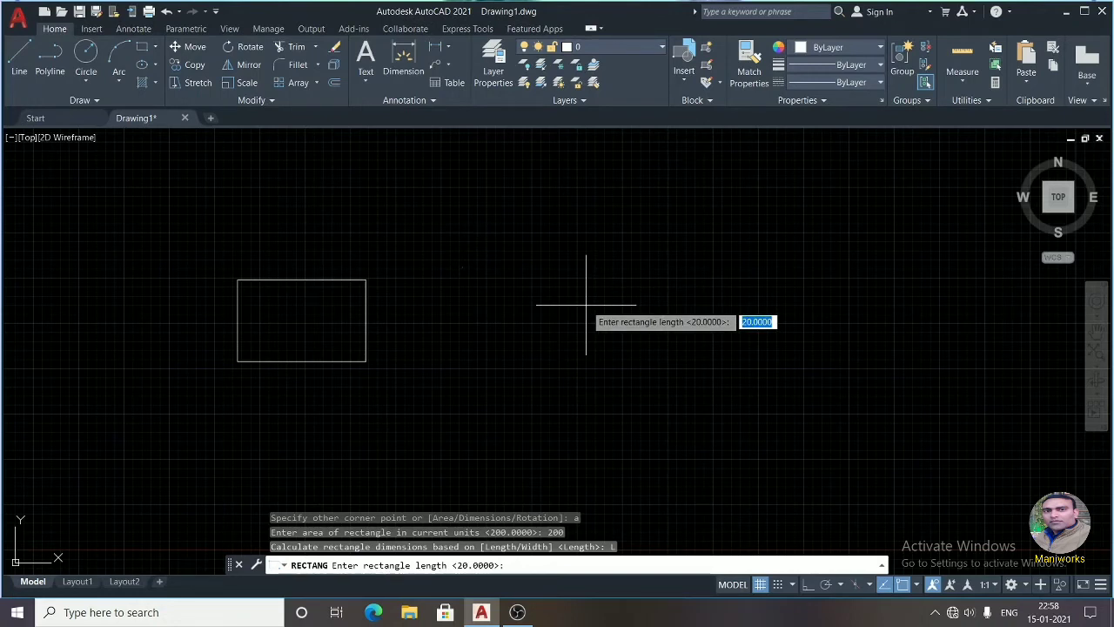
text(20)
key(Return)
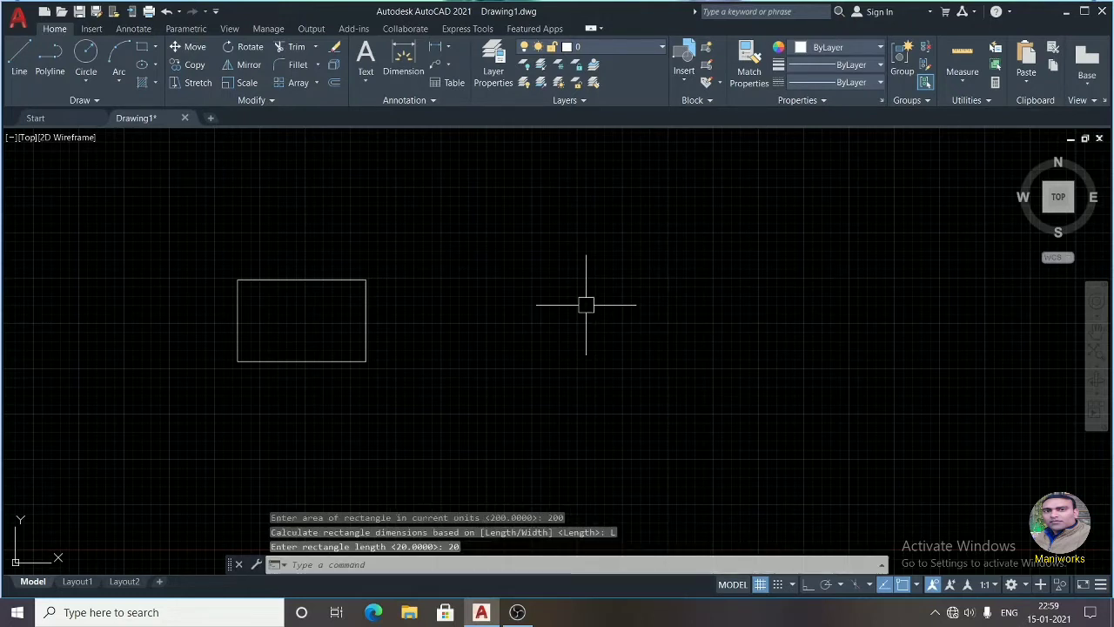
Draw a 100 by 50 rectangle with RECTANG's Dimensions option and fix its position
key(Return)
click(516, 291)
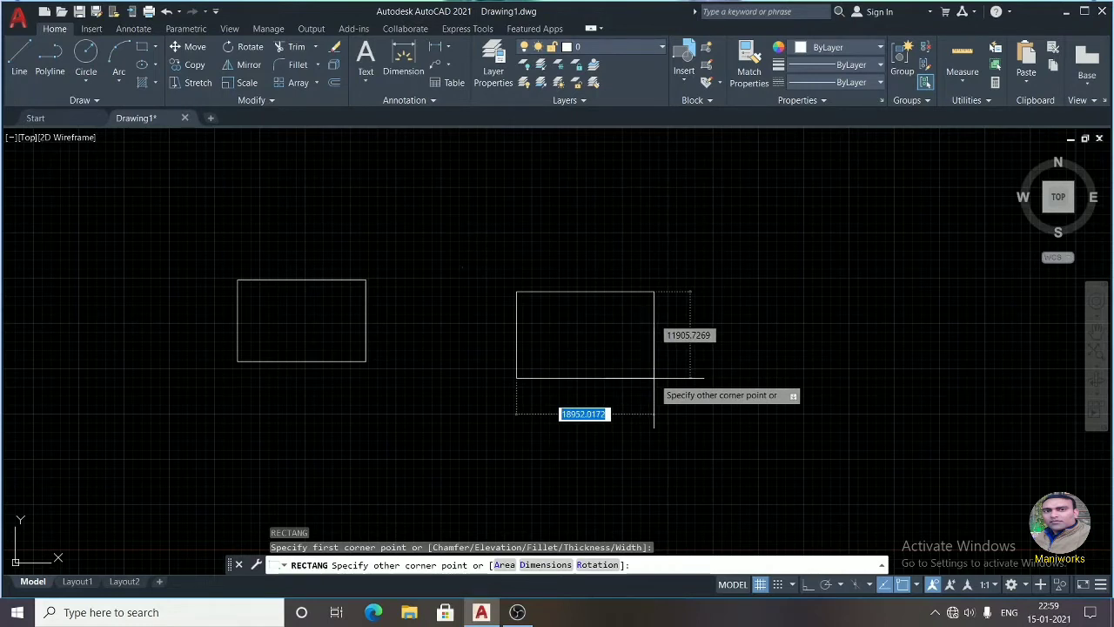
text(d)
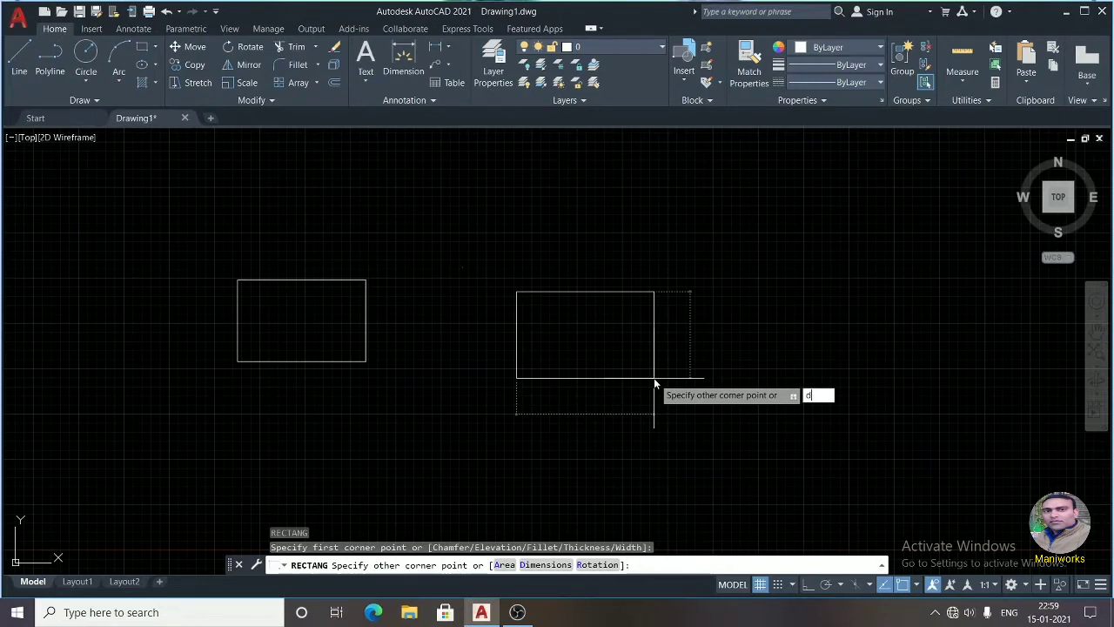
key(Return)
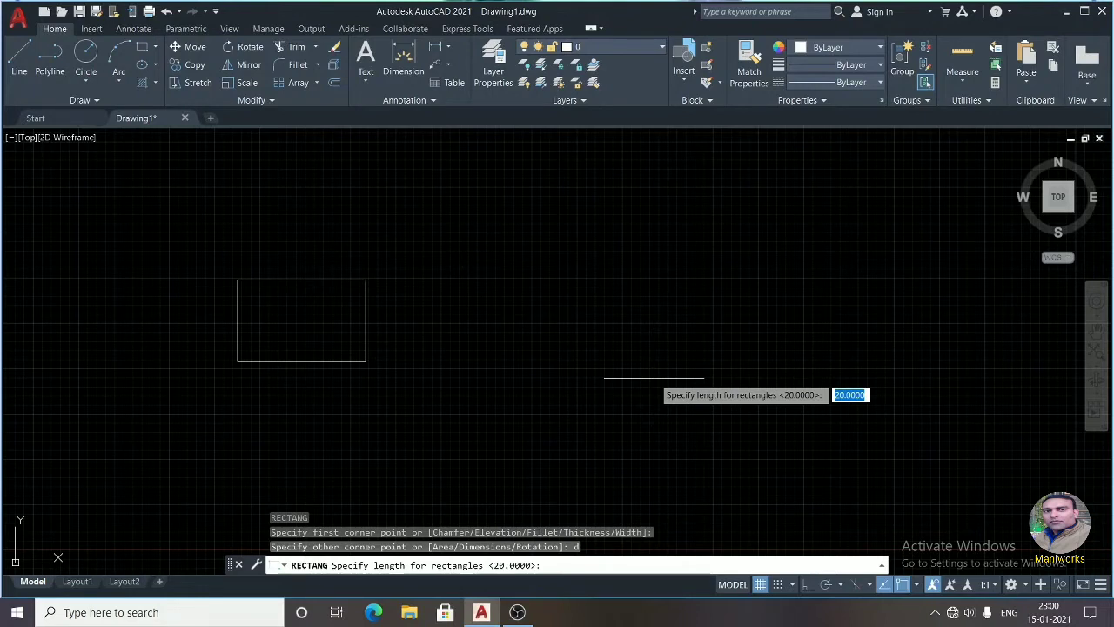
text(100)
key(Return)
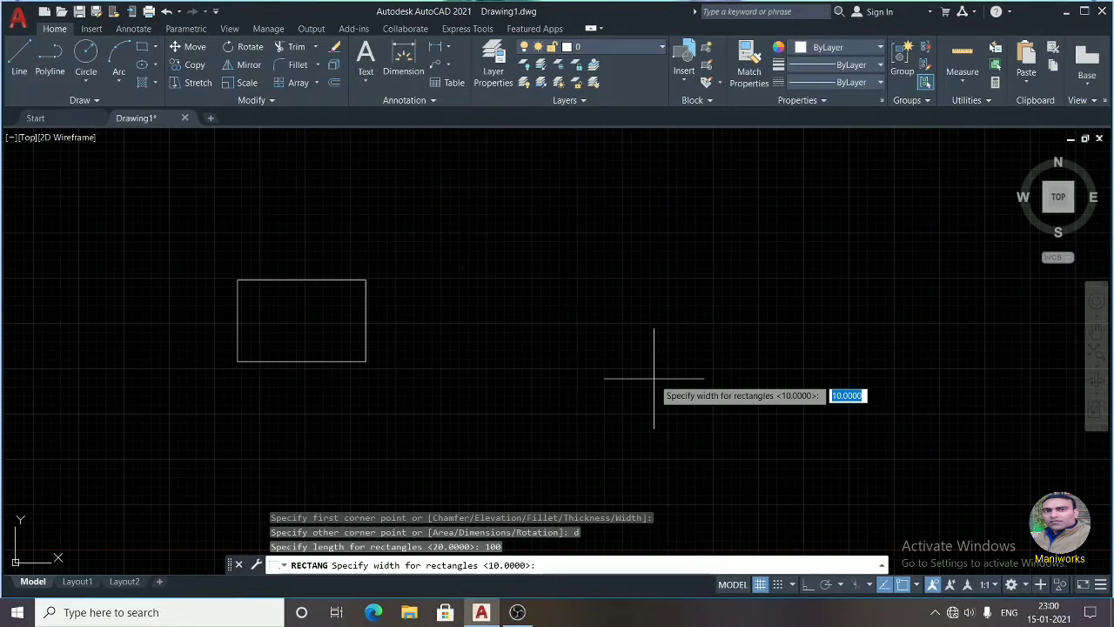
text(5)
text(0)
key(Return)
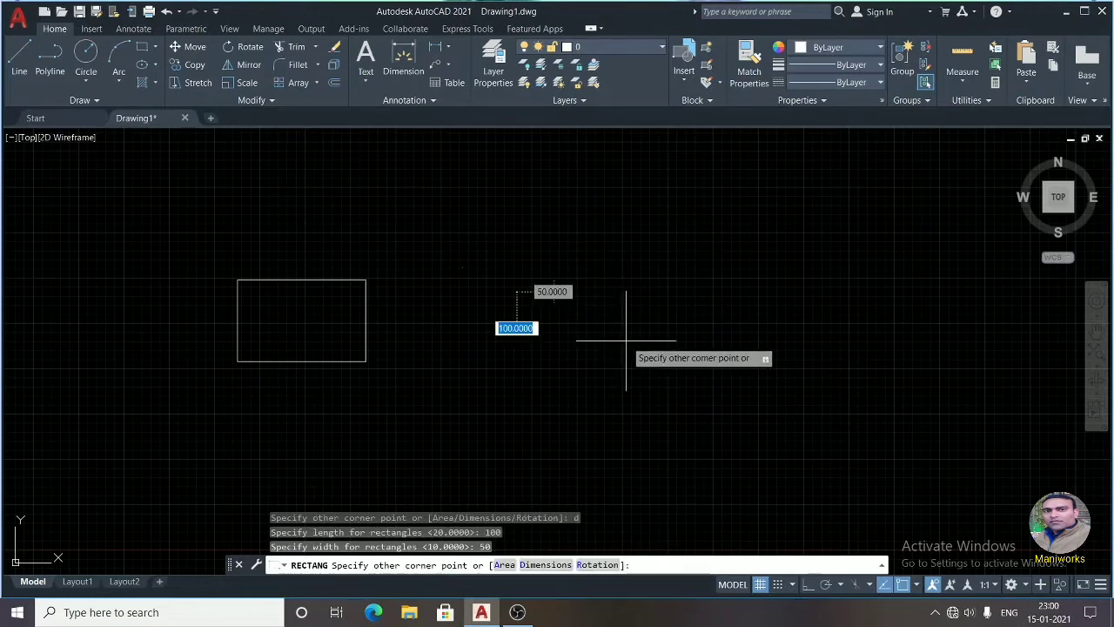
scroll(567, 318, up, 4)
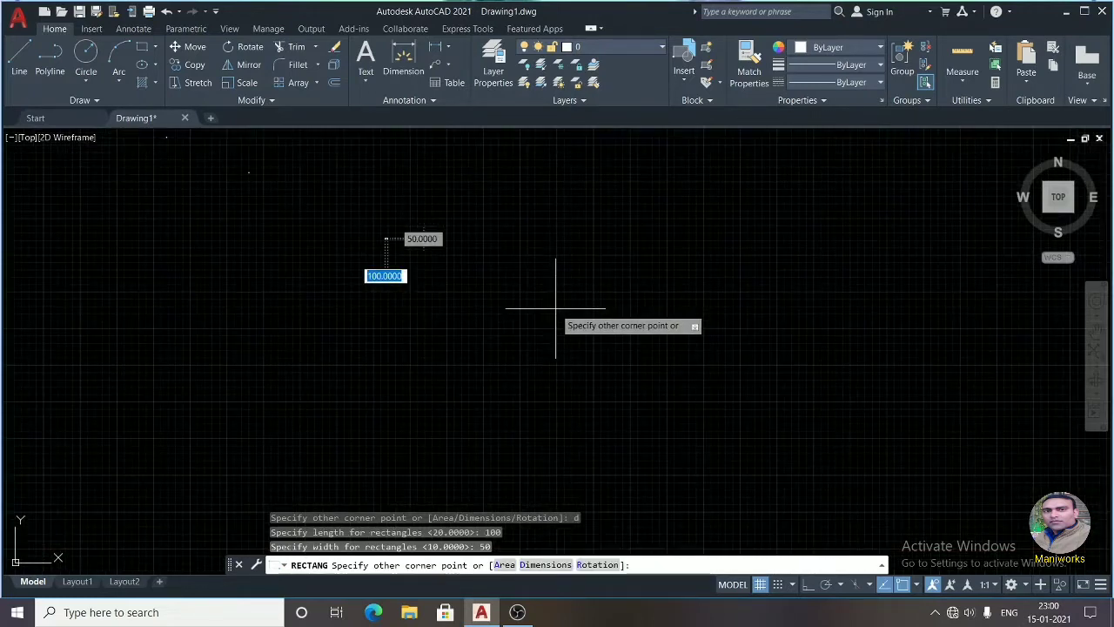
click(501, 308)
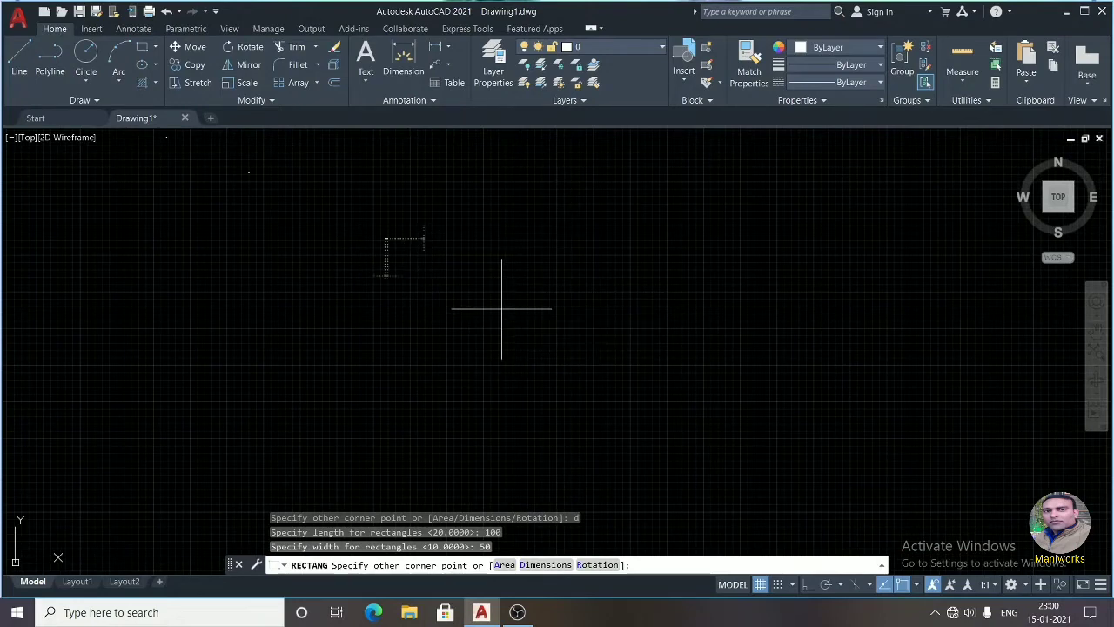
Zoom in until the 100 by 50 rectangle is readable
scroll(399, 254, up, 2)
scroll(405, 278, down, 5)
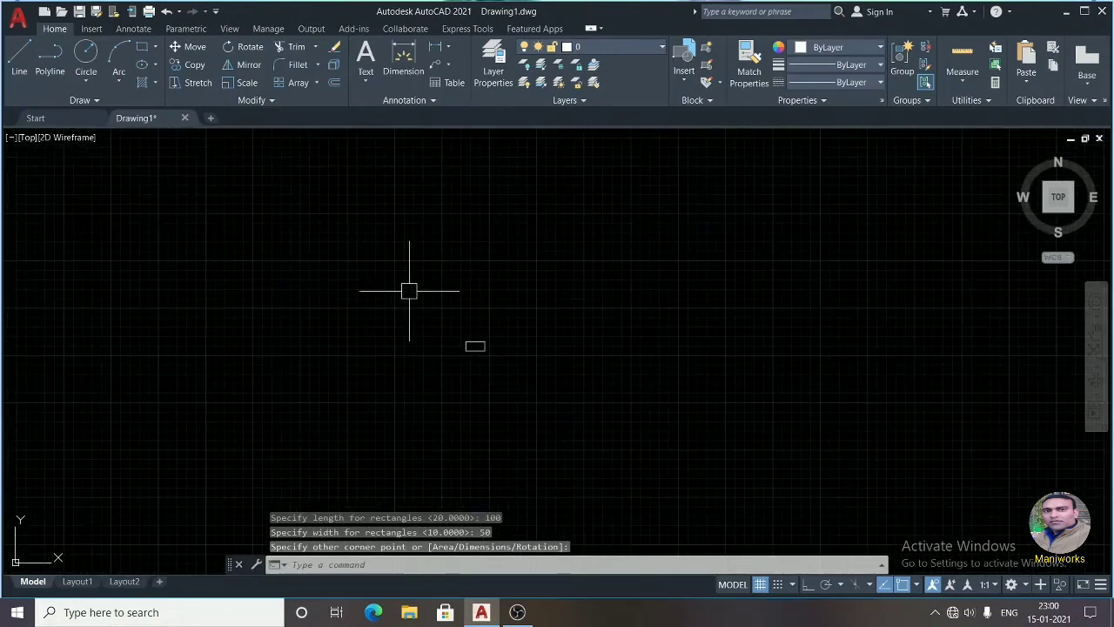
scroll(435, 322, up, 3)
scroll(487, 339, up, 2)
scroll(508, 336, up, 5)
scroll(508, 336, up, 5)
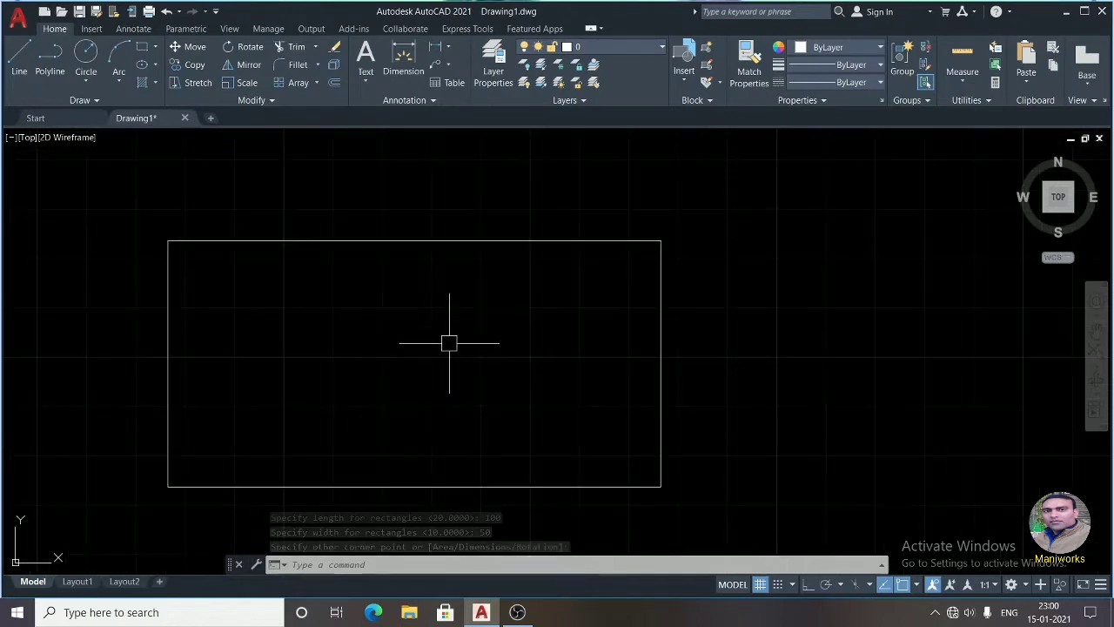
scroll(471, 320, down, 3)
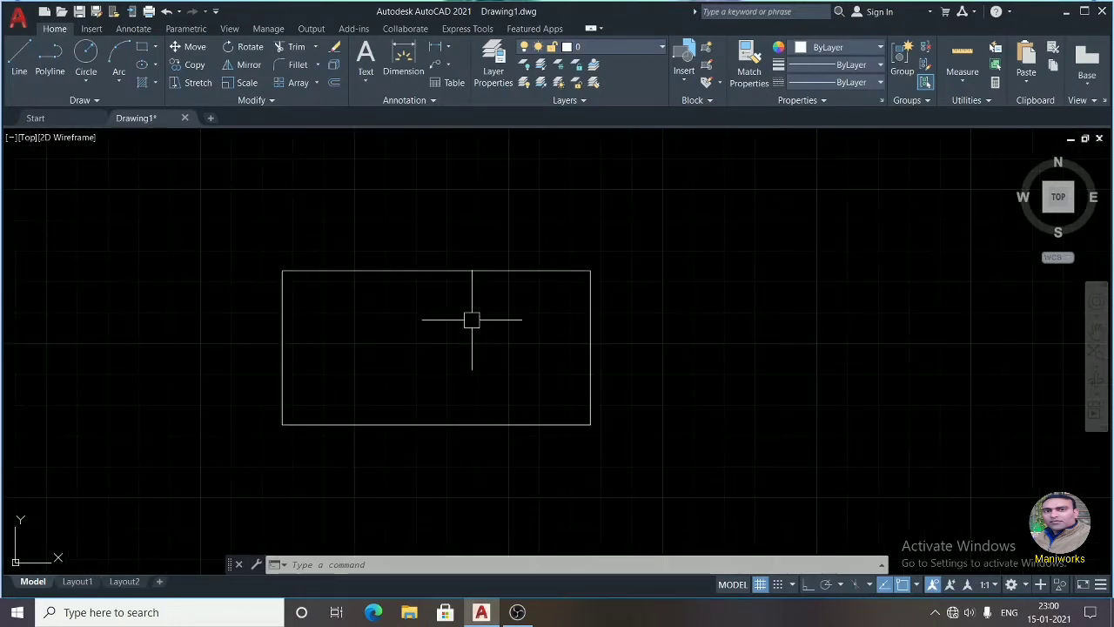
Add linear dimensions to the small rectangle: 100 along the bottom, 50 on the right side
click(437, 49)
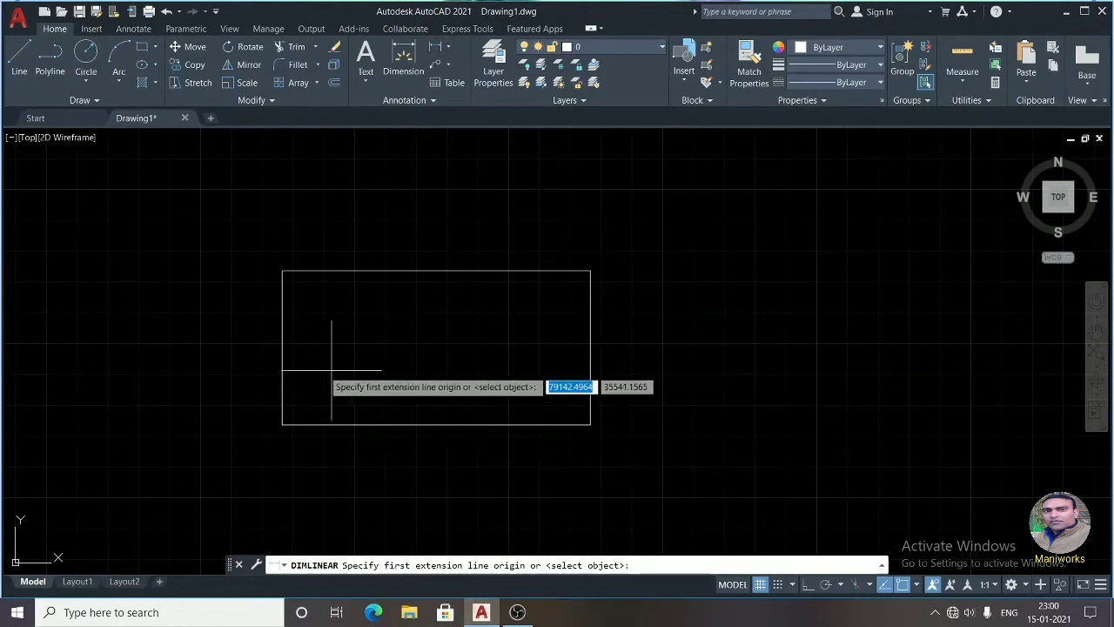
click(282, 425)
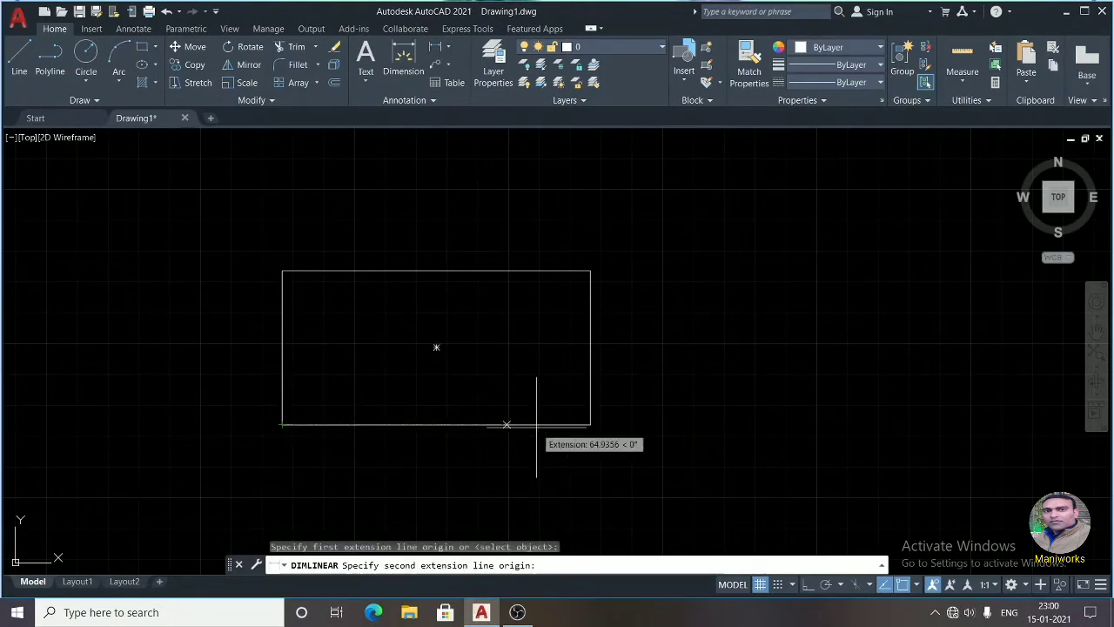
click(590, 424)
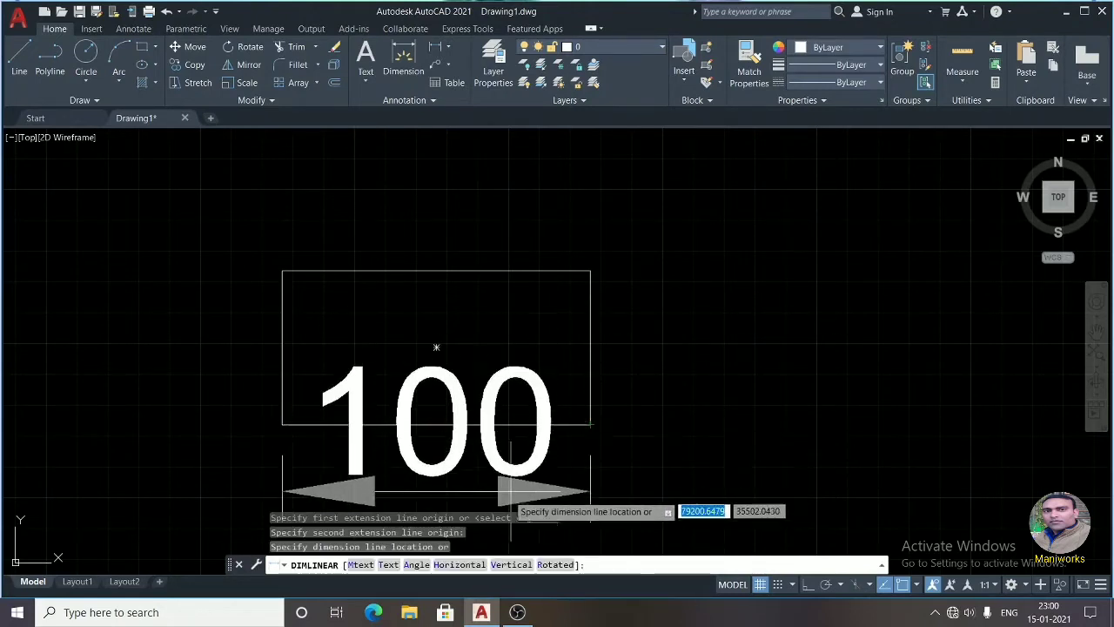
scroll(511, 483, down, 8)
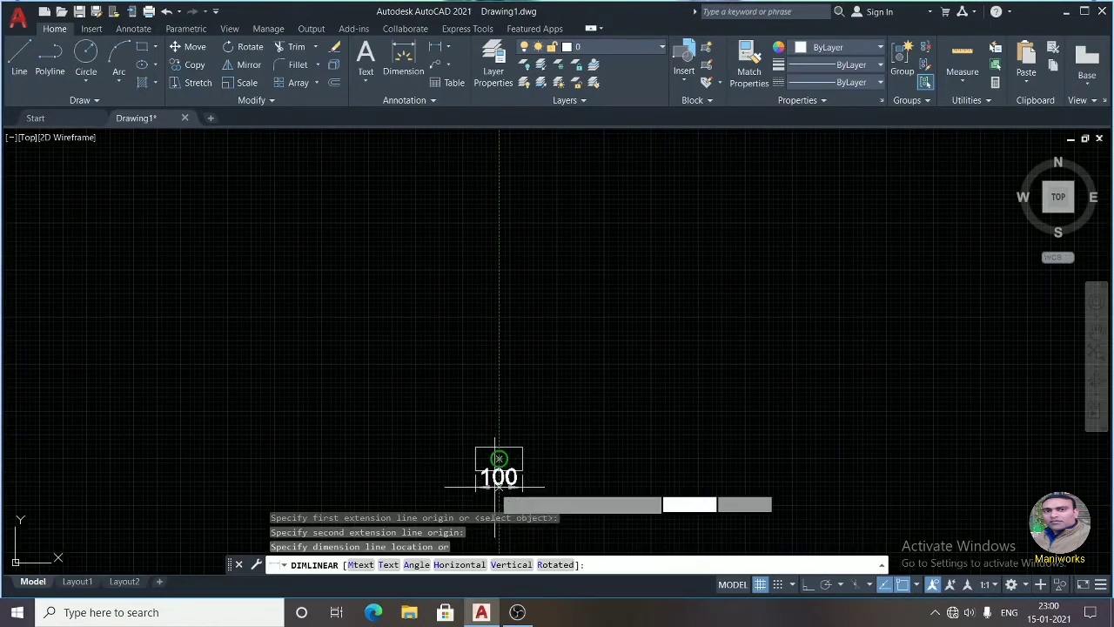
scroll(499, 487, up, 10)
scroll(492, 436, down, 8)
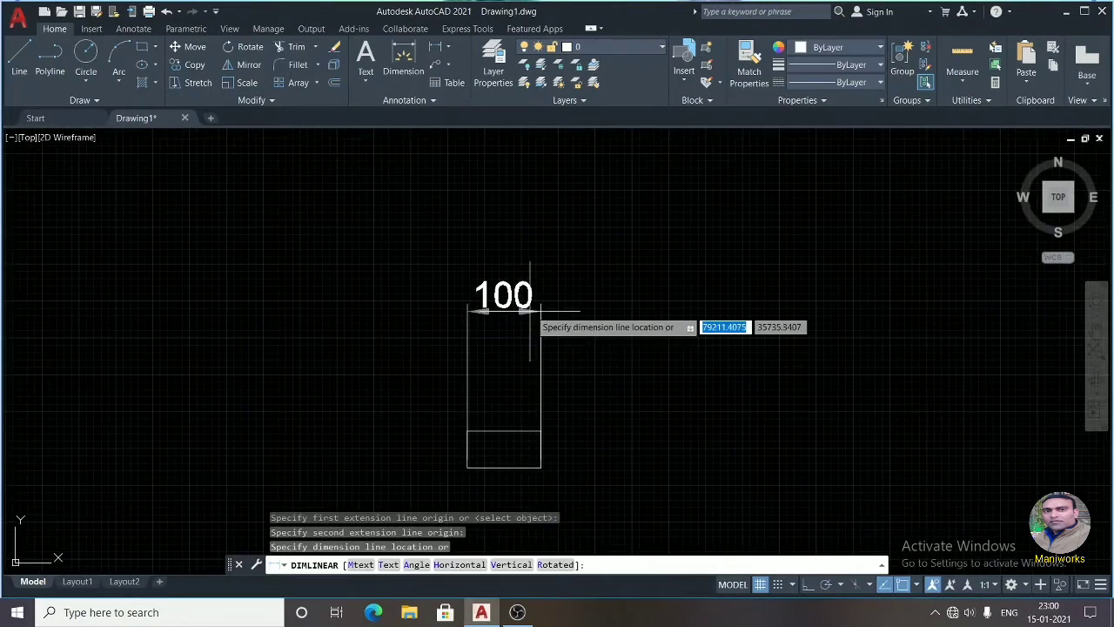
click(519, 391)
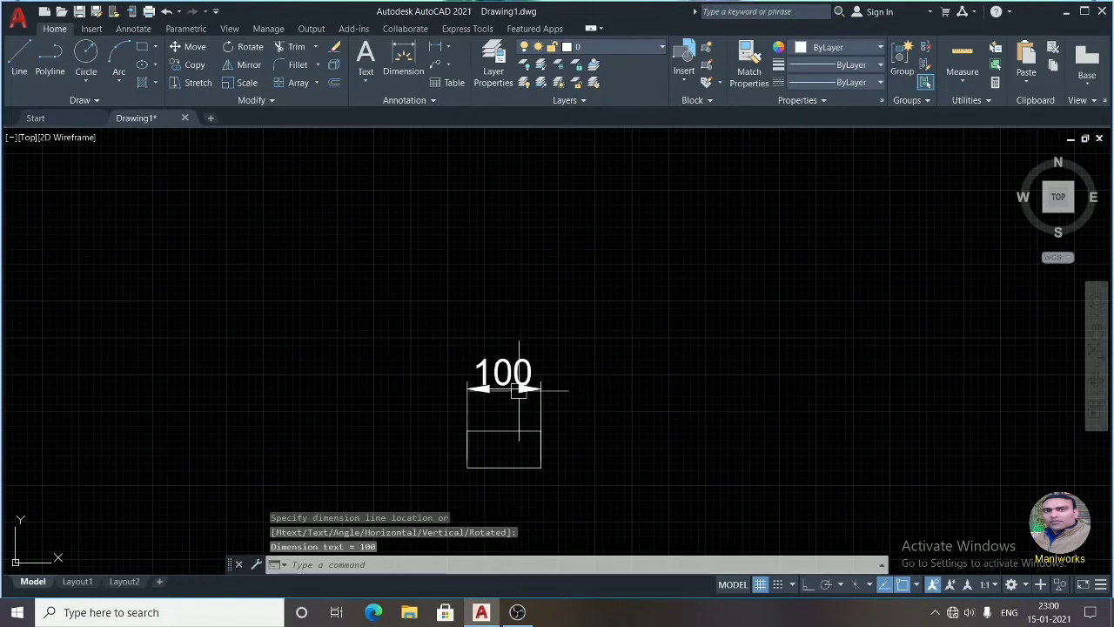
click(436, 47)
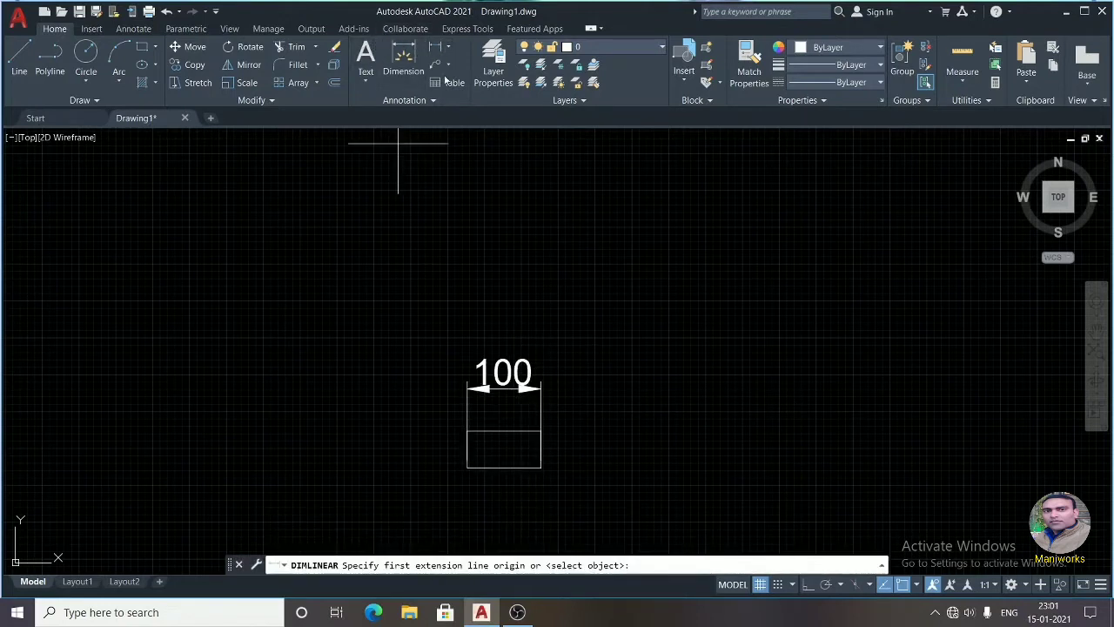
scroll(540, 466, up, 8)
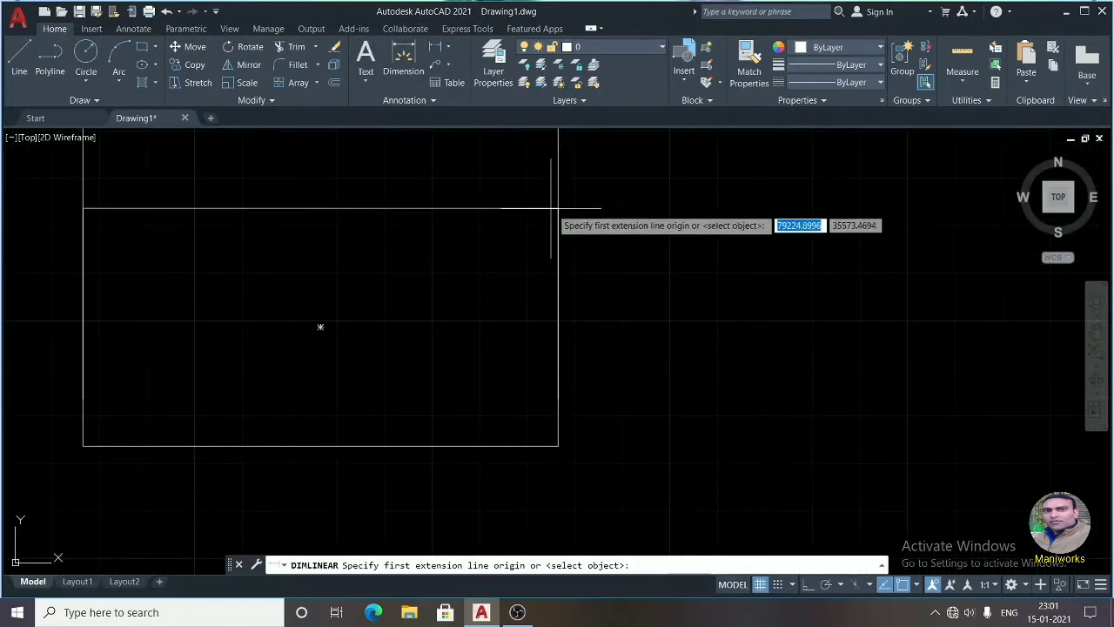
click(558, 208)
click(558, 446)
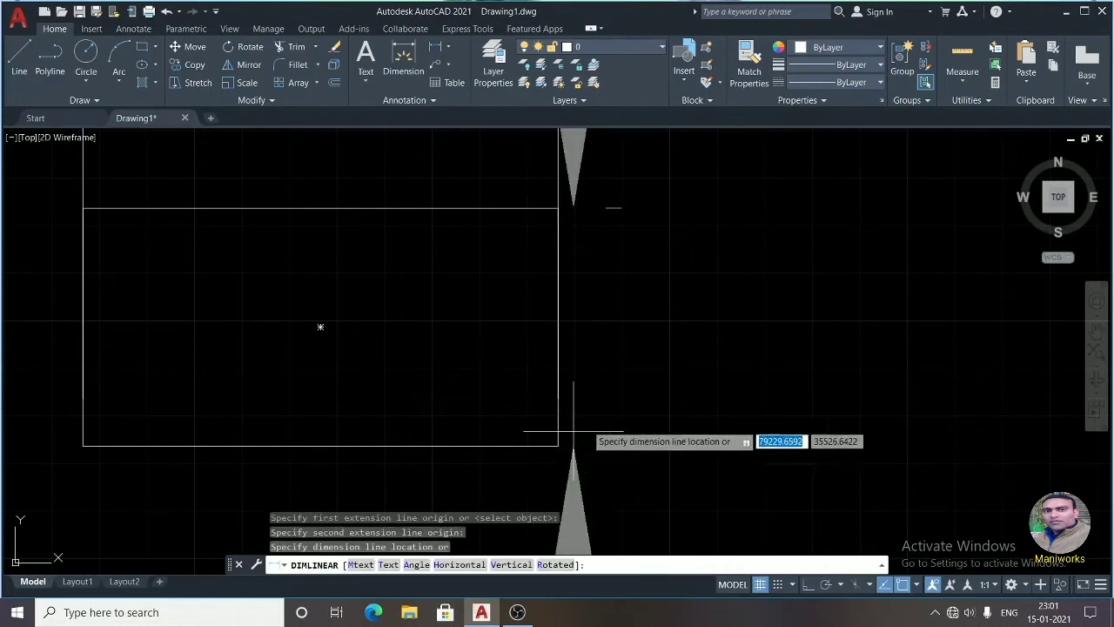
click(667, 383)
Window-select the rectangle with both dimensions and delete them
scroll(665, 381, down, 6)
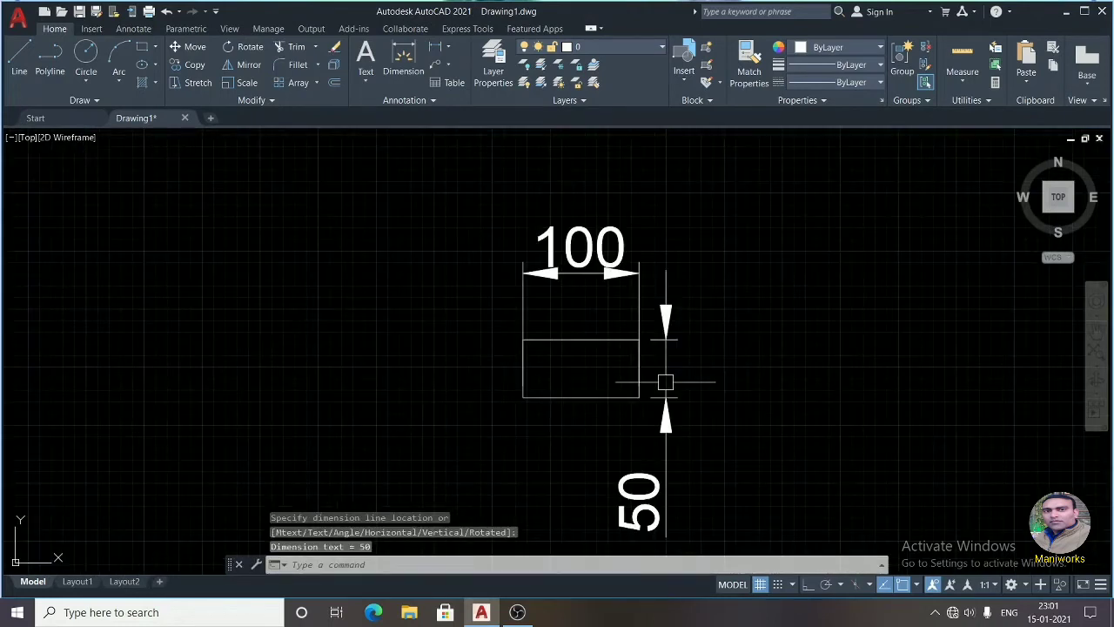
scroll(629, 425, down, 2)
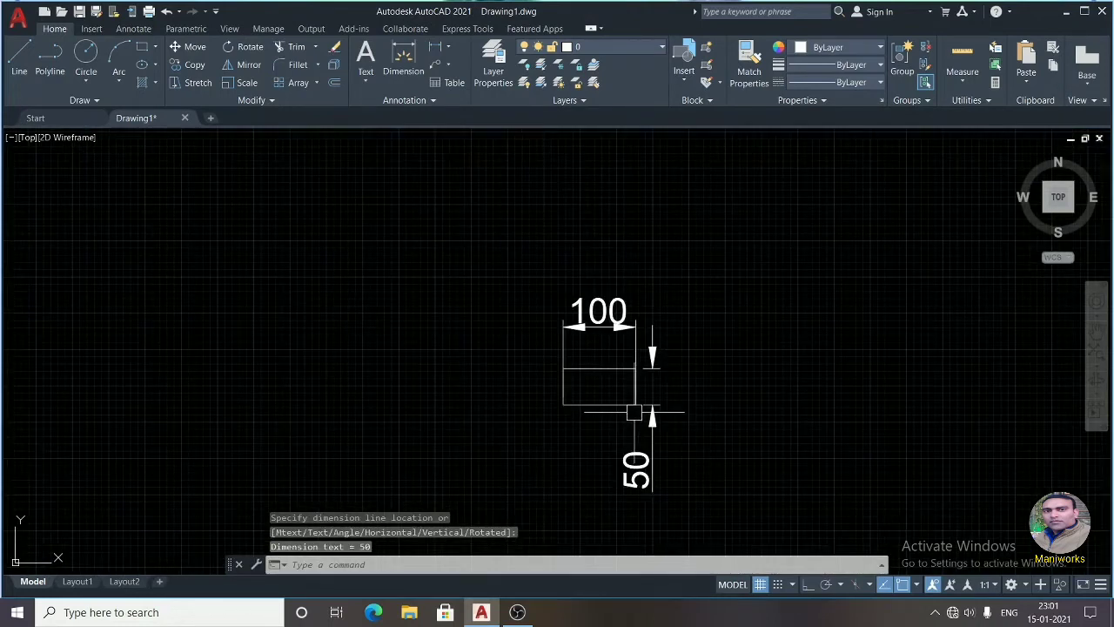
scroll(641, 318, down, 2)
click(528, 286)
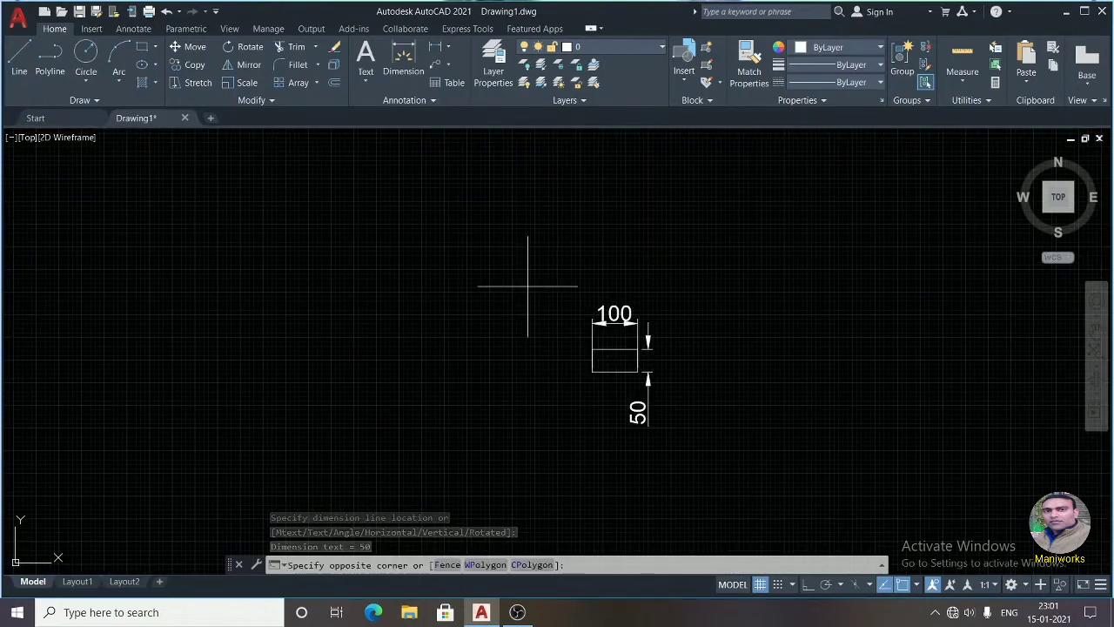
click(679, 461)
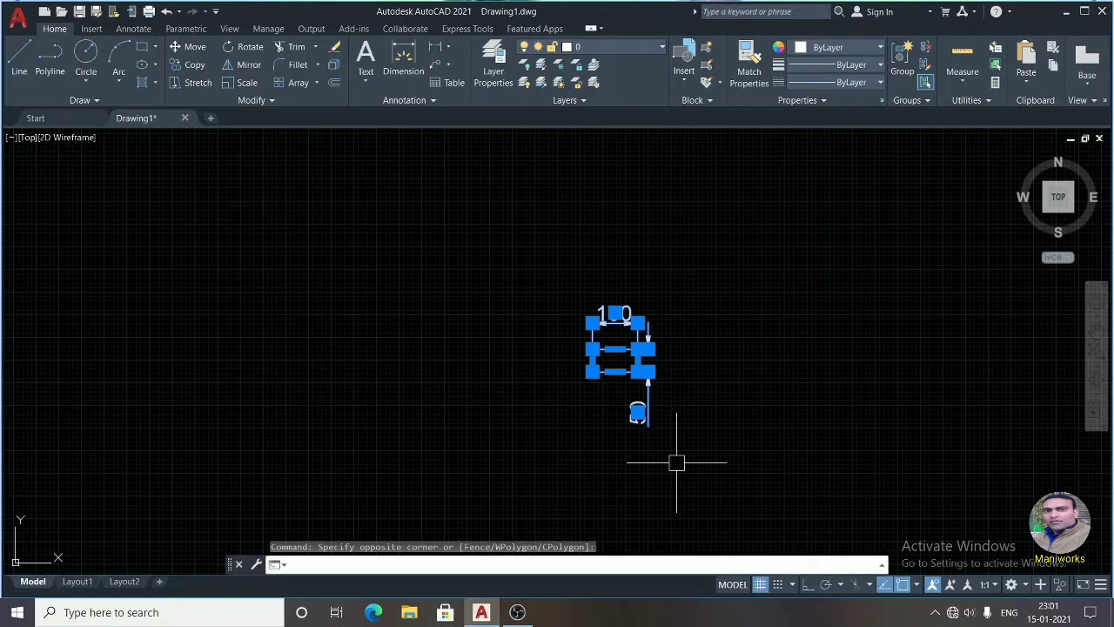
key(Delete)
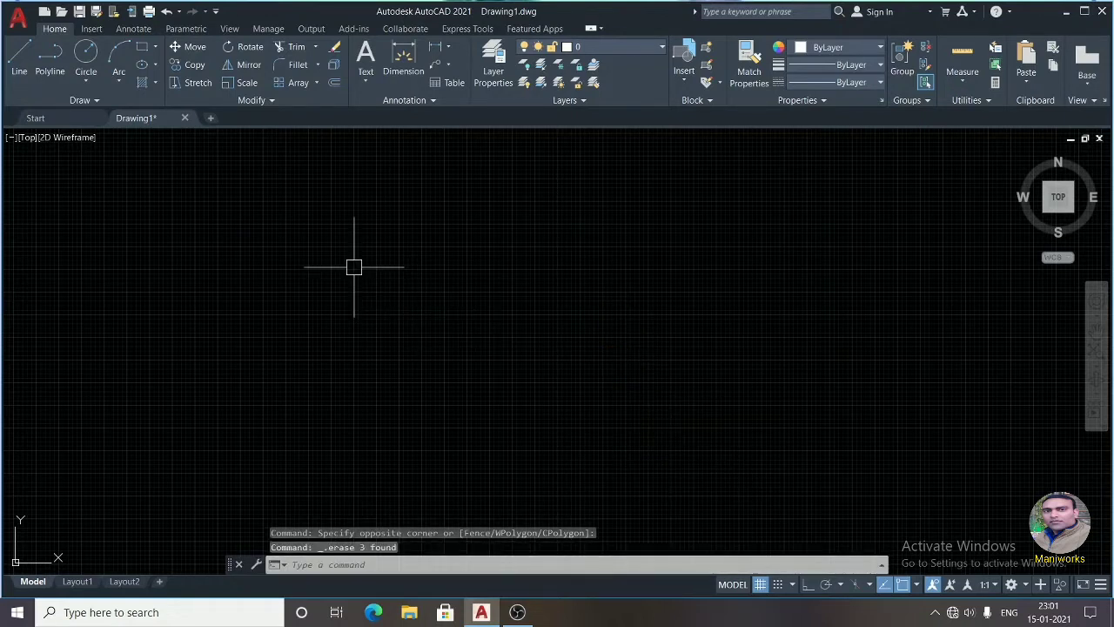
With Ortho on, draw a rectangle from a picked corner to the relative corner 500,200
text(REC)
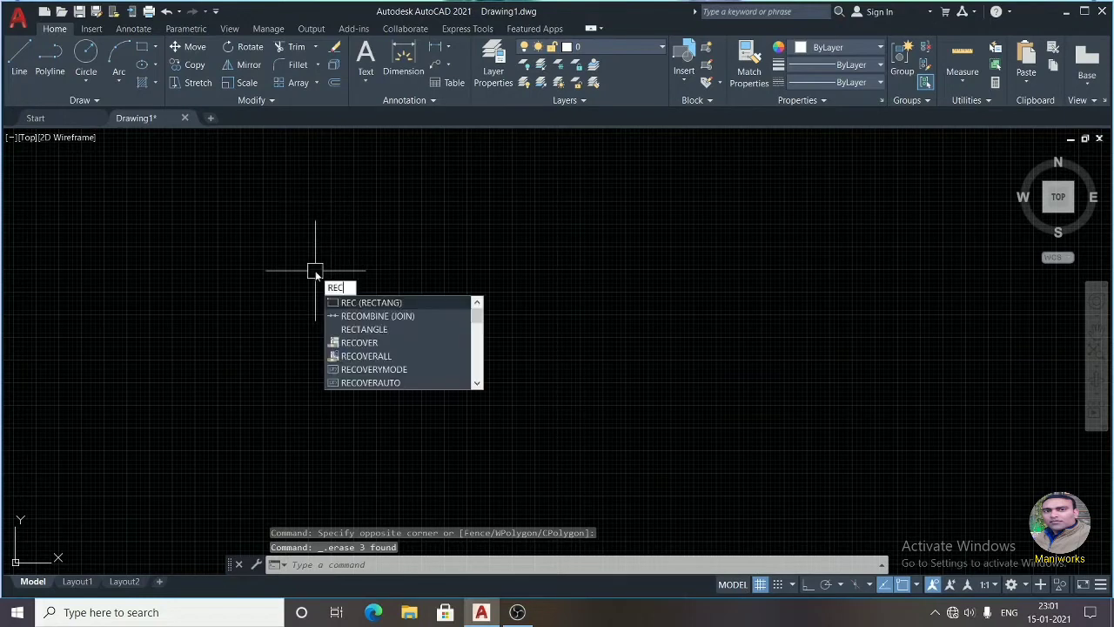
key(Return)
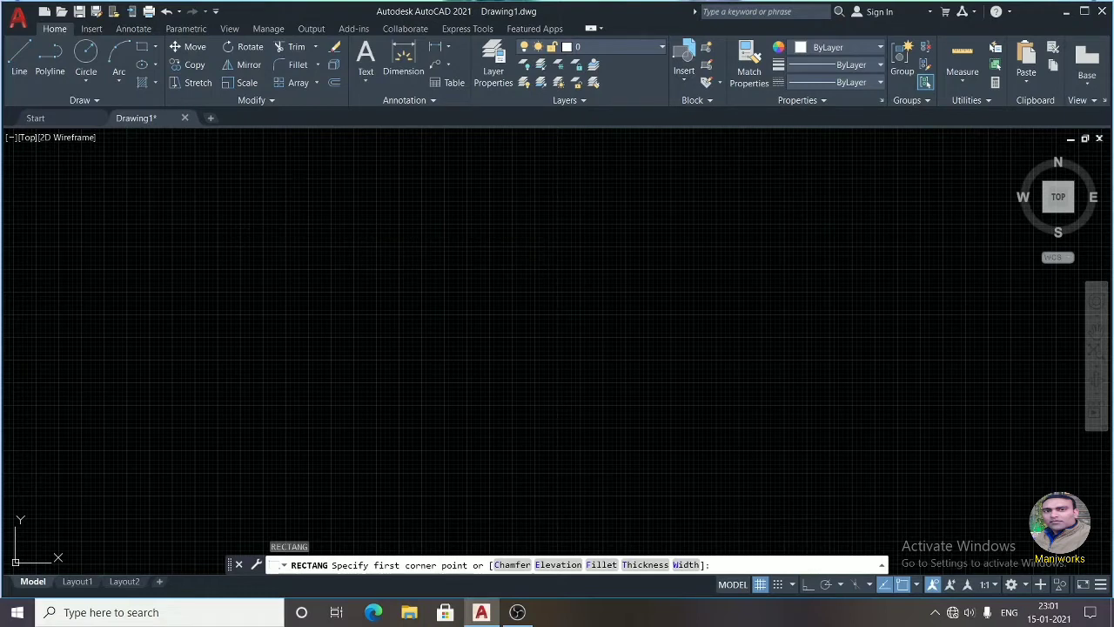
click(296, 228)
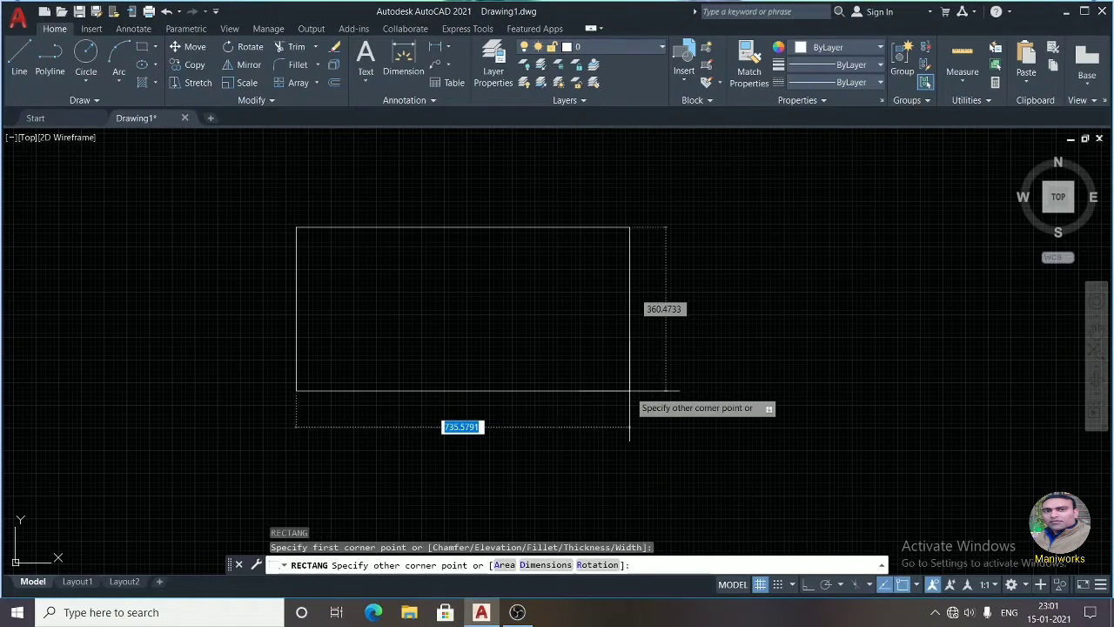
key(F8)
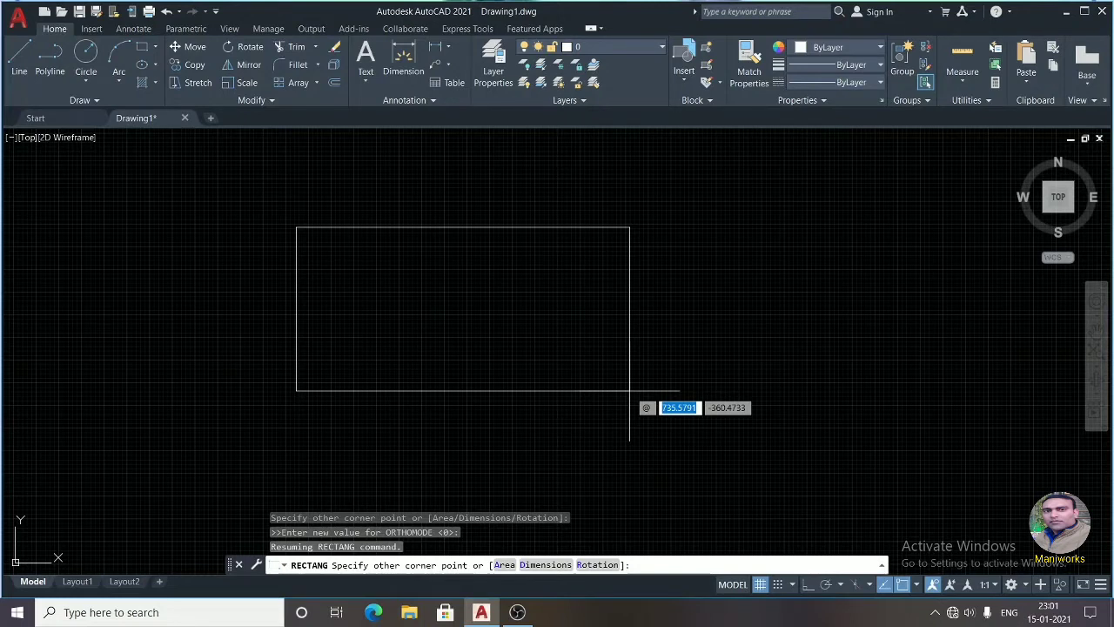
text(5)
text(00)
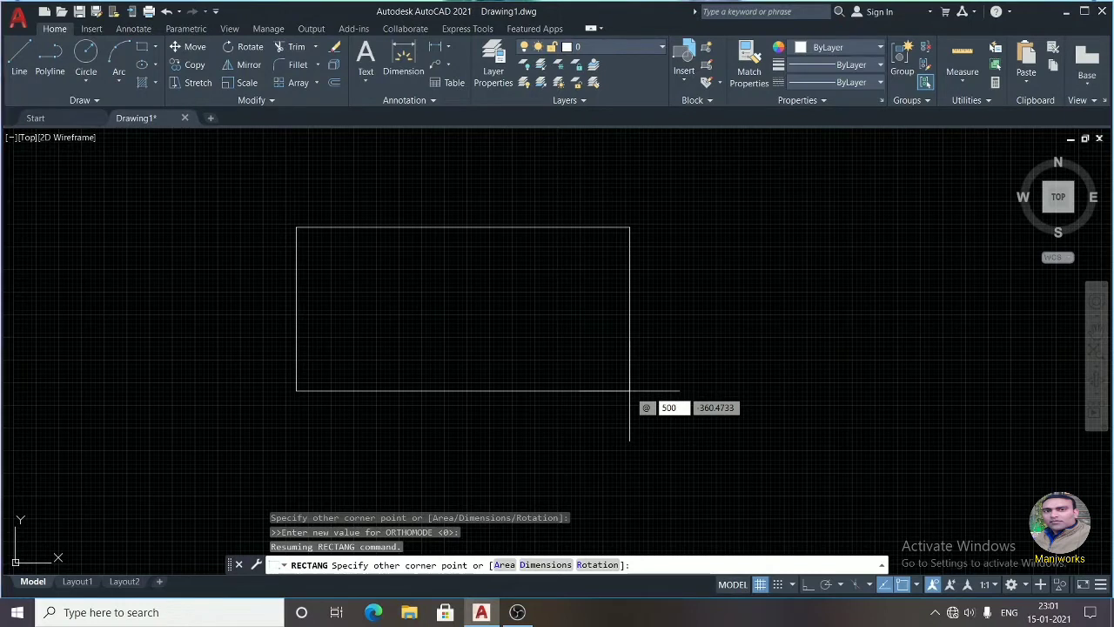
key(Tab)
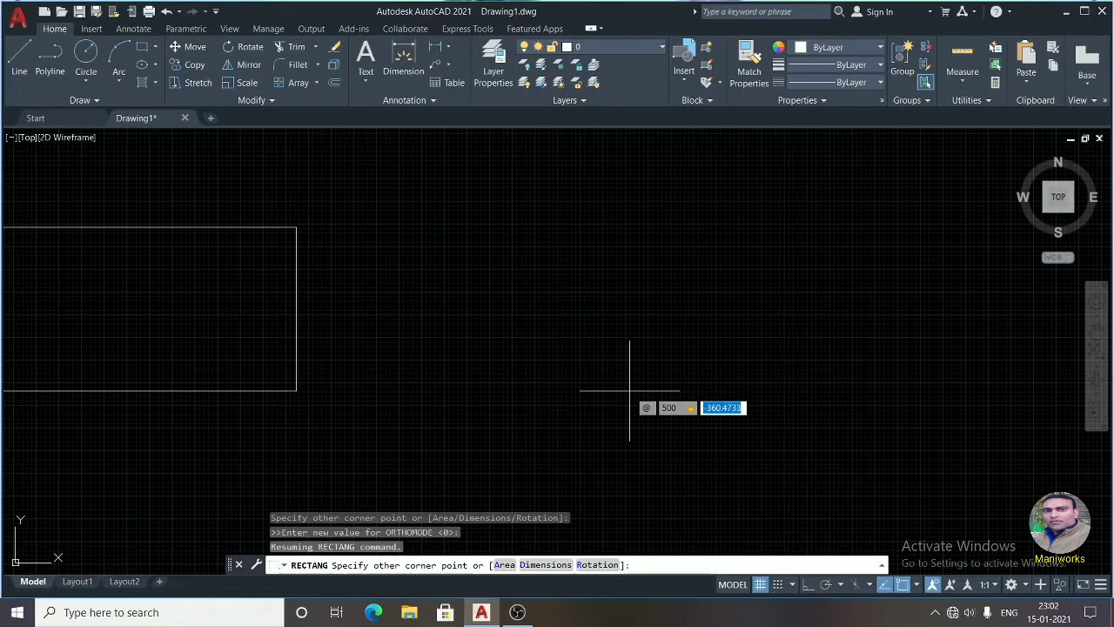
text(2)
text(00)
key(Return)
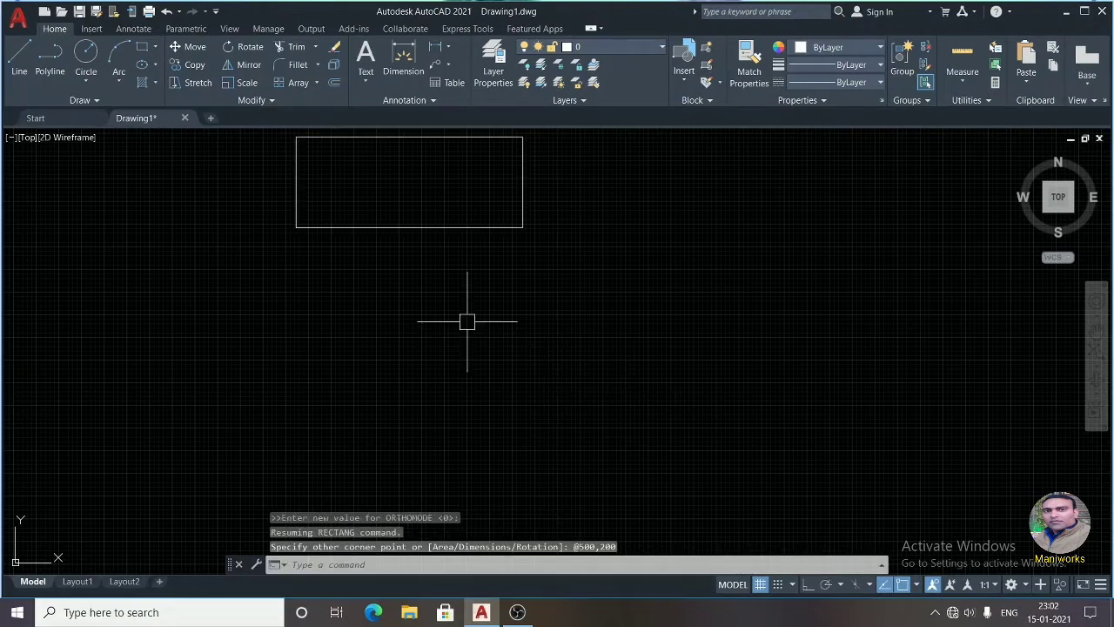
scroll(418, 276, down, 4)
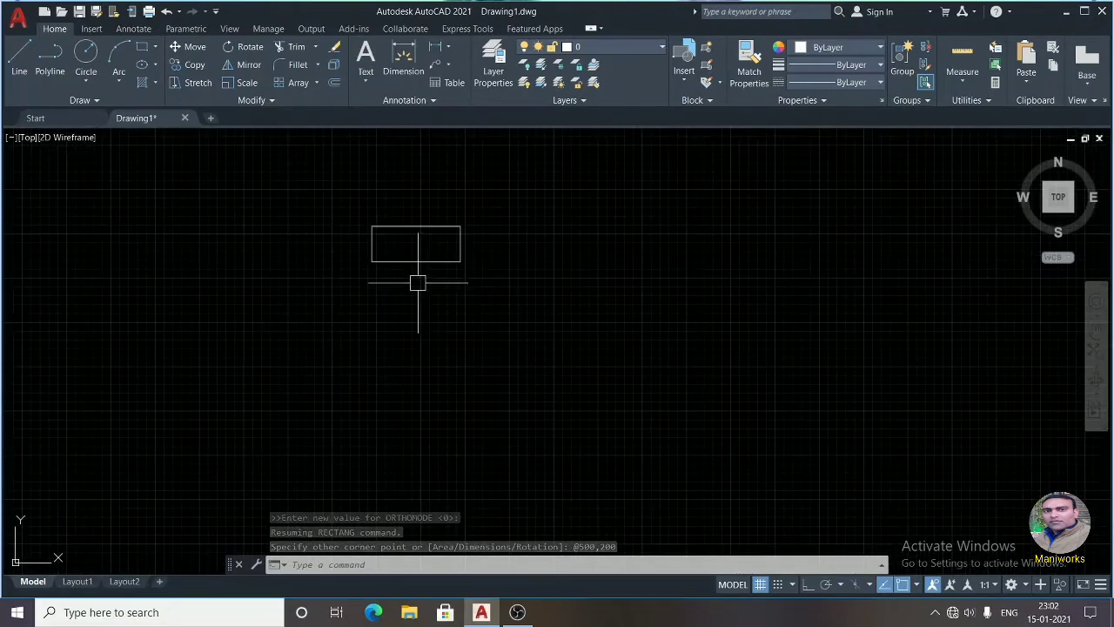
scroll(380, 224, up, 2)
scroll(393, 223, up, 4)
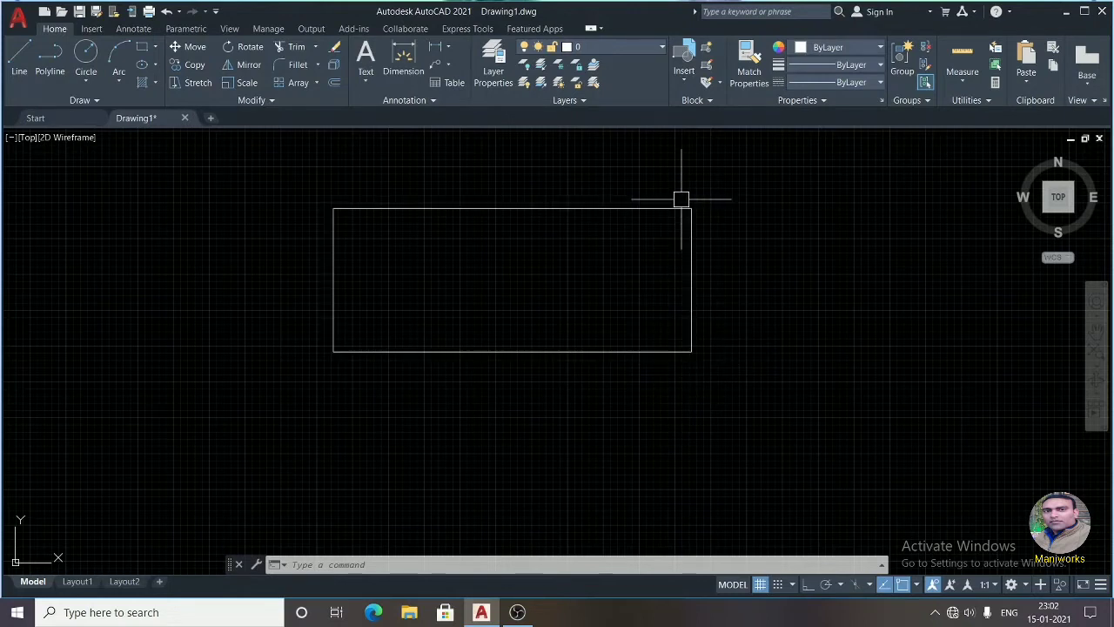
Add a 500 linear dimension under the bottom edge and a 200 one right of the rectangle
click(441, 47)
click(334, 352)
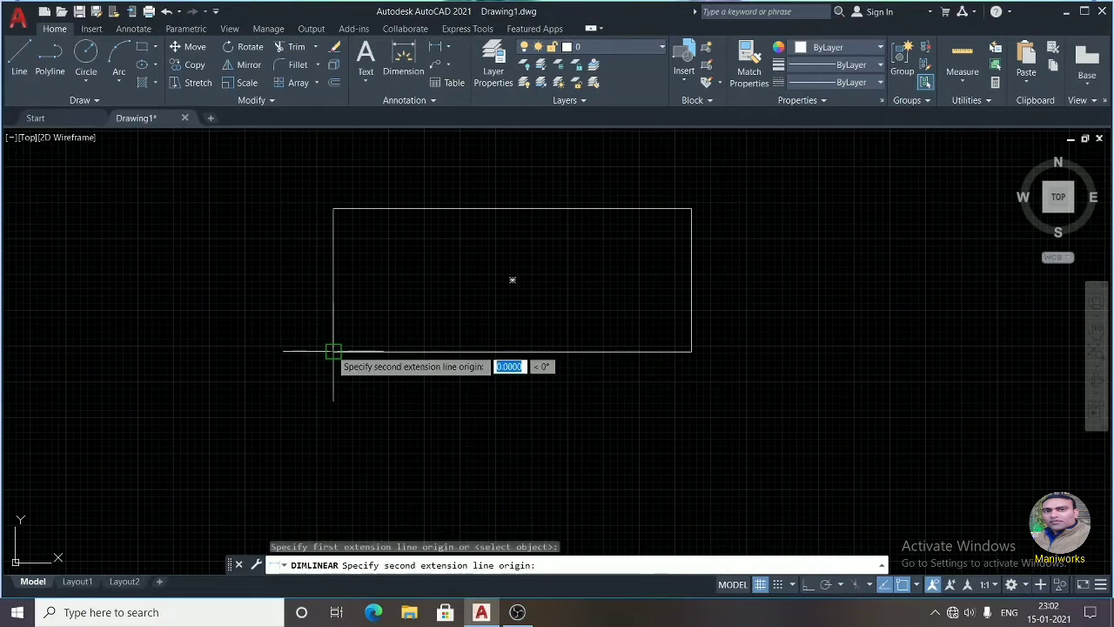
click(692, 352)
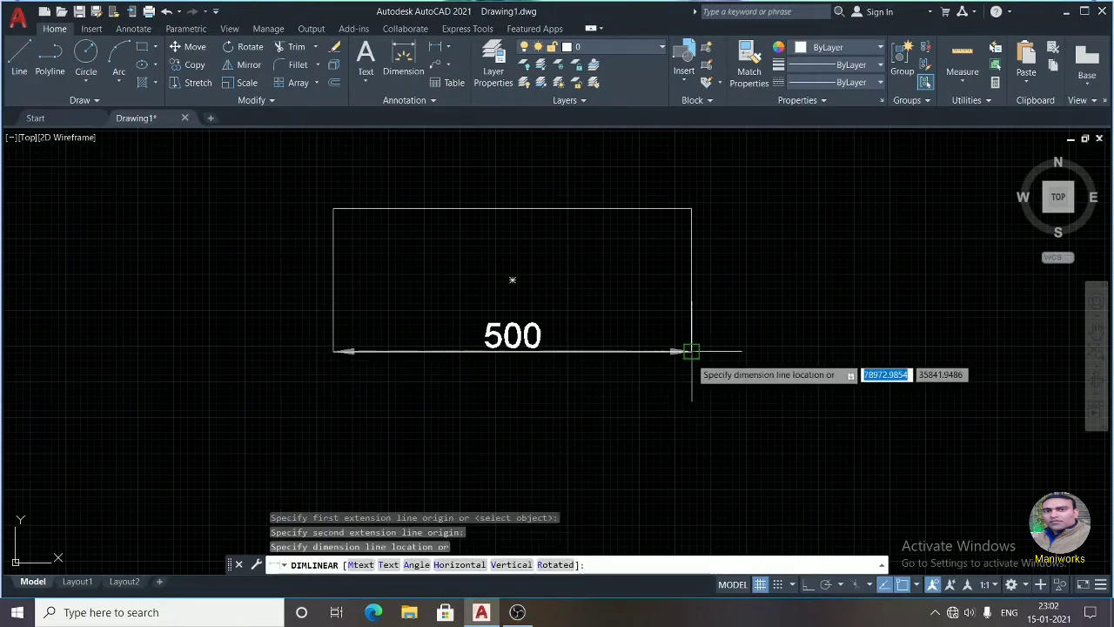
click(518, 441)
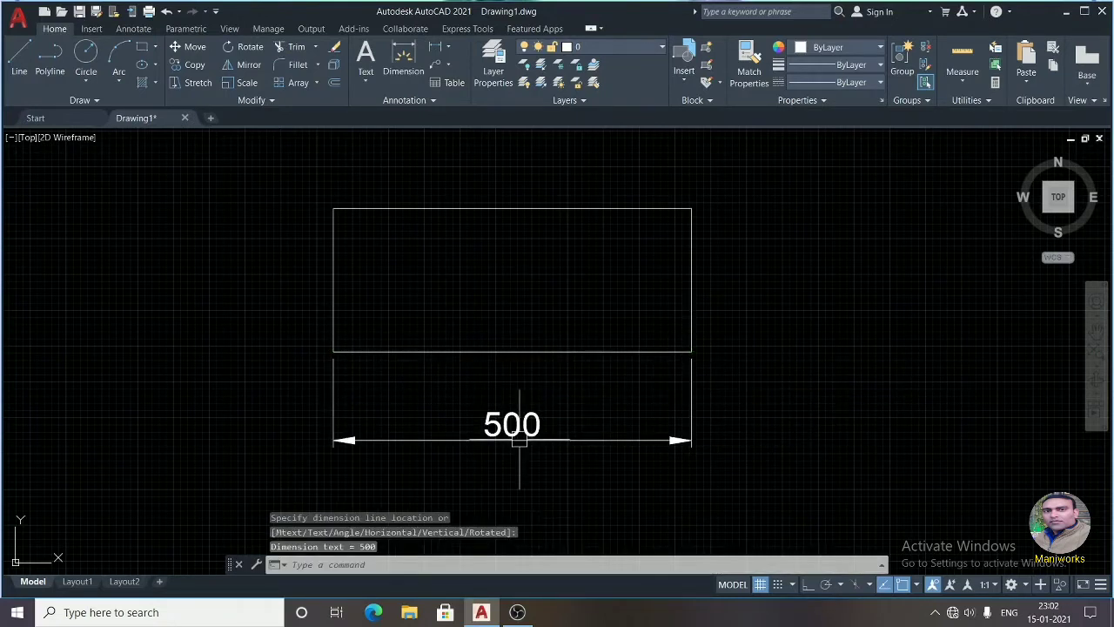
click(434, 51)
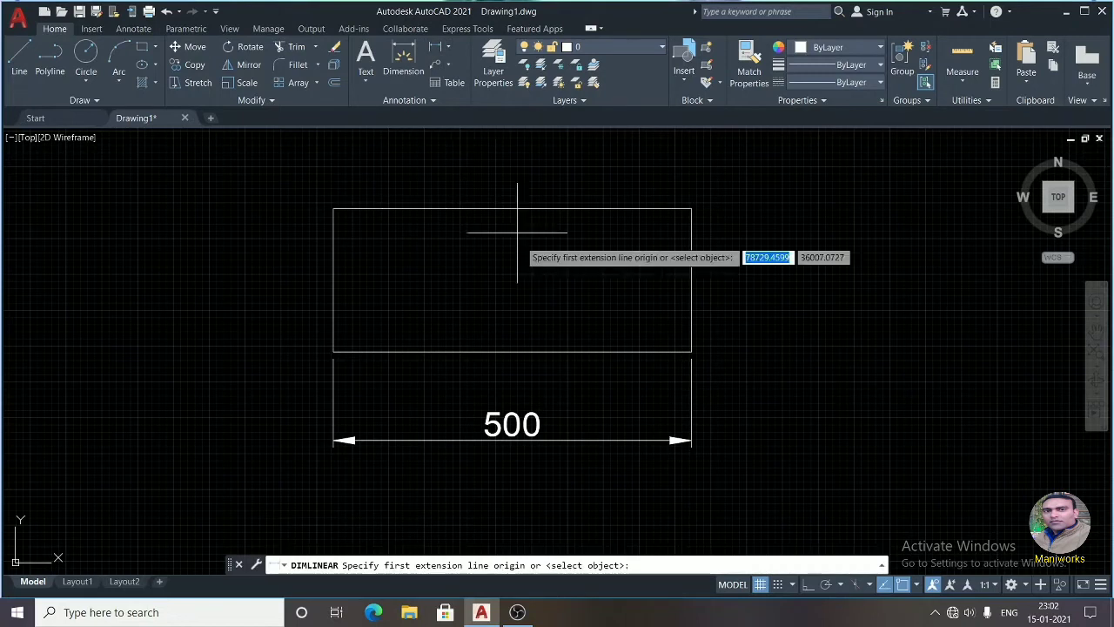
click(692, 351)
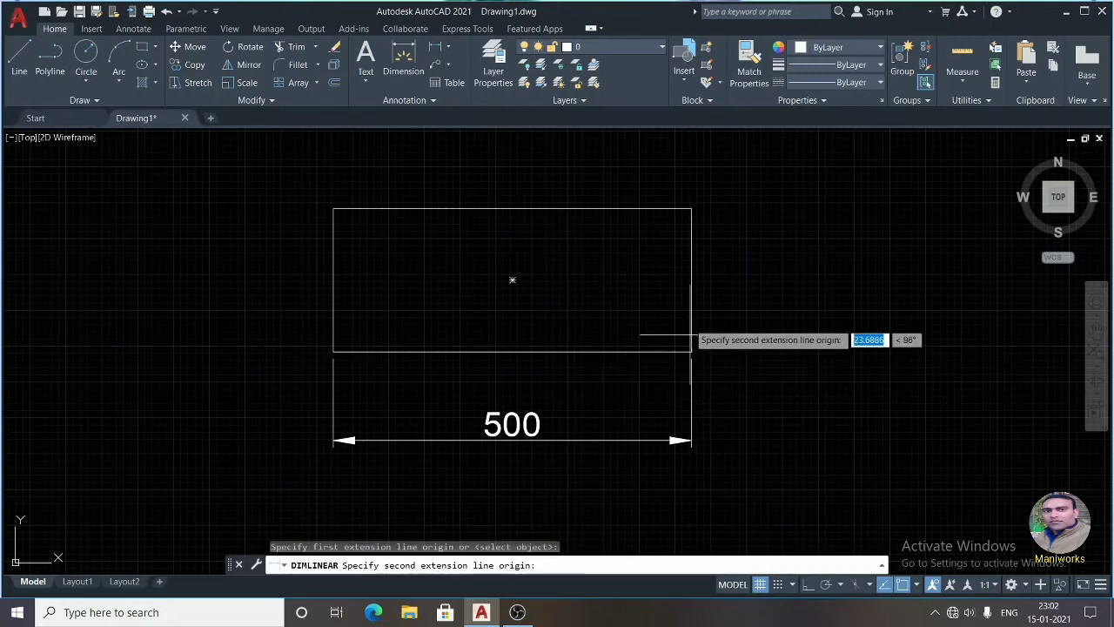
click(692, 210)
click(748, 292)
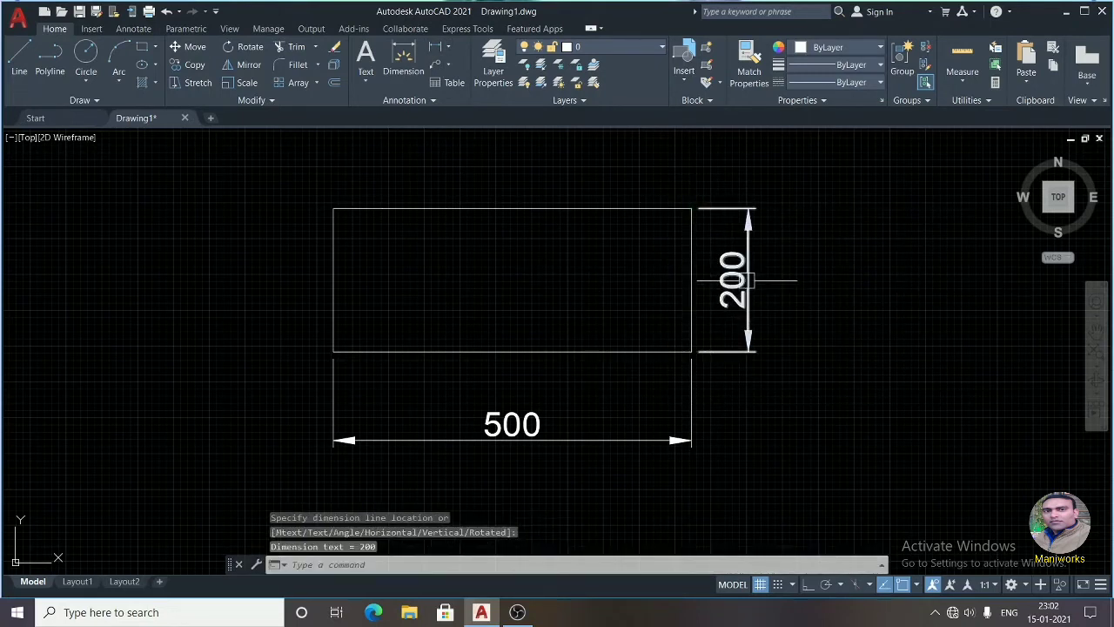
scroll(610, 351, down, 3)
scroll(678, 374, up, 2)
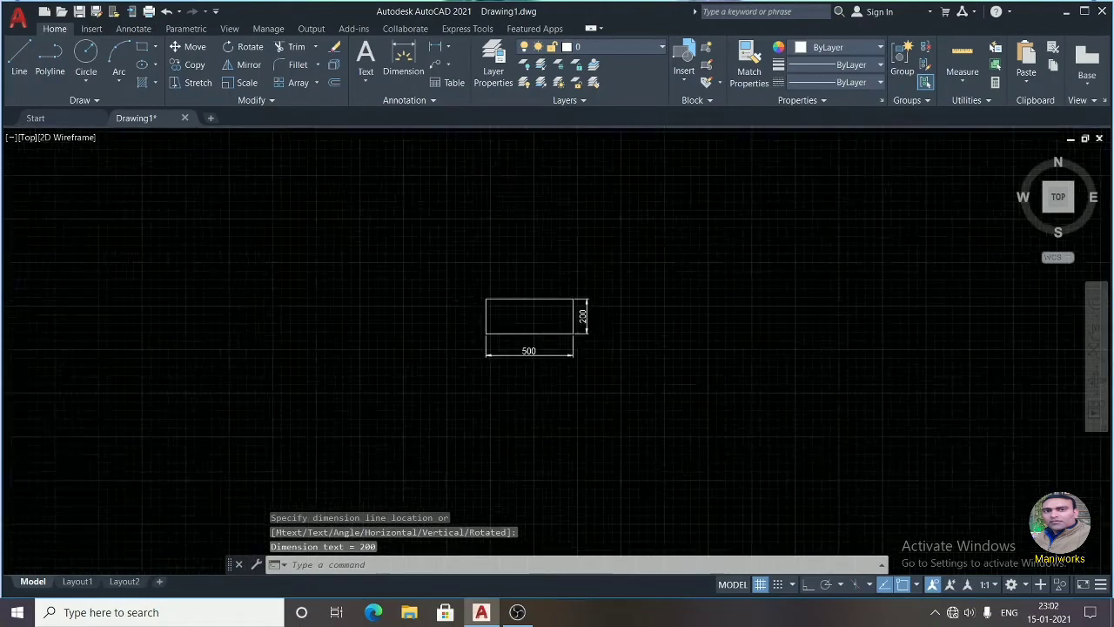
scroll(541, 344, up, 5)
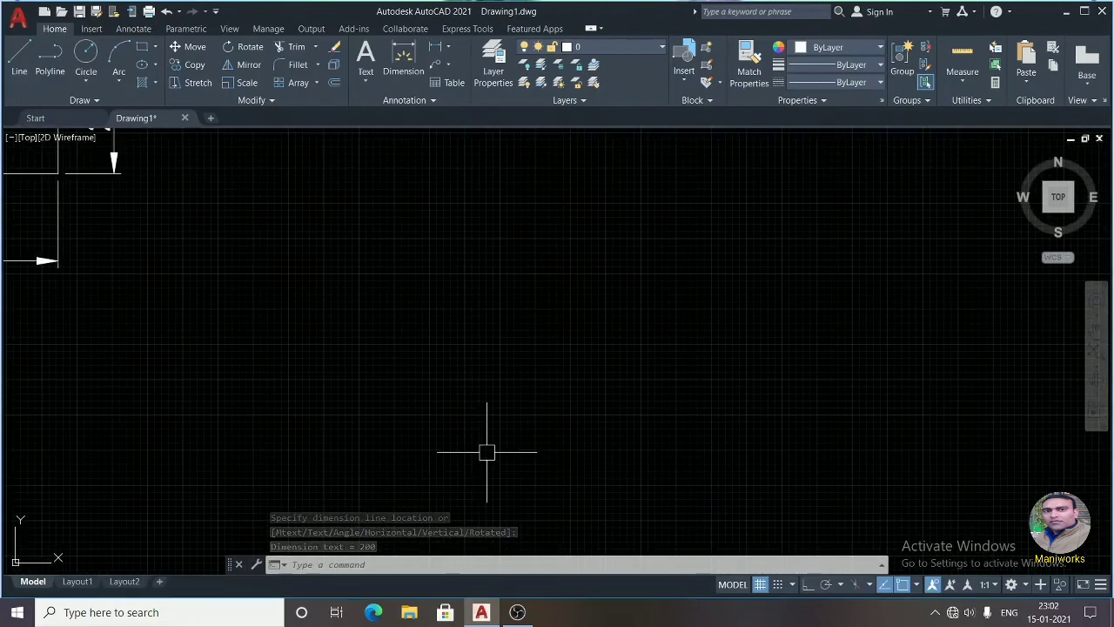
Start a rectangle from a picked corner with its rotation angle set to 60 degrees
text(rst )
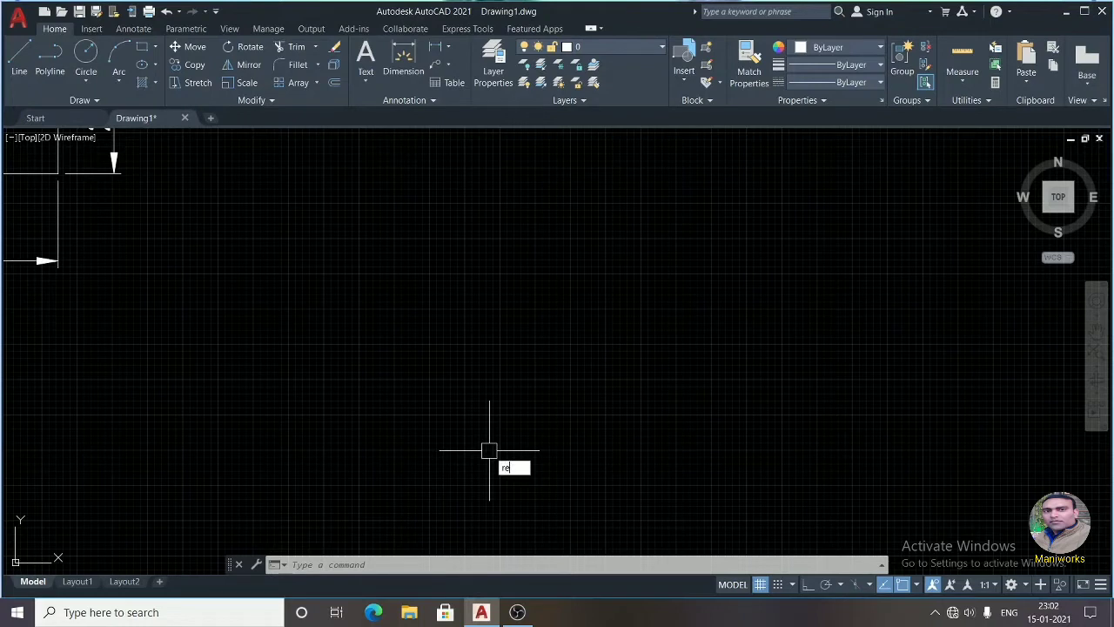
text(c)
key(Return)
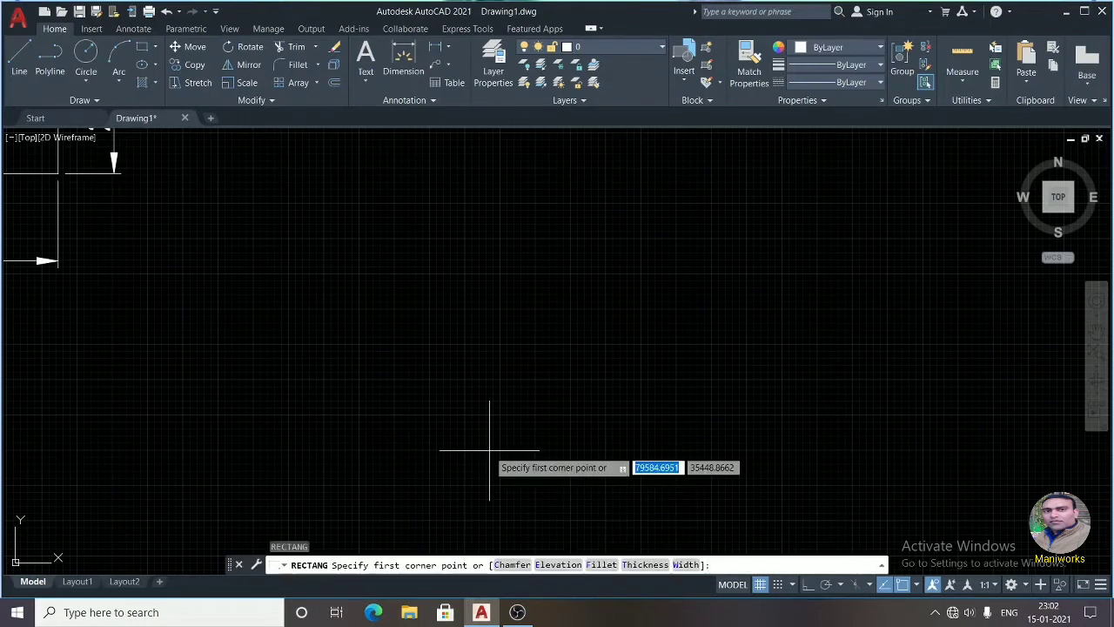
click(335, 226)
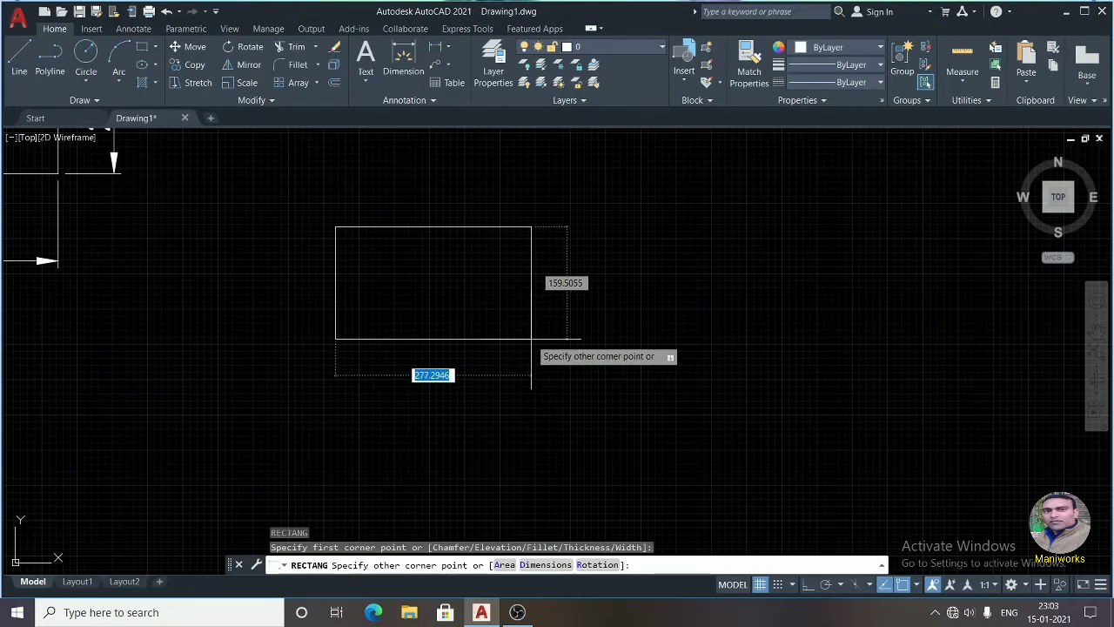
text(r)
key(Return)
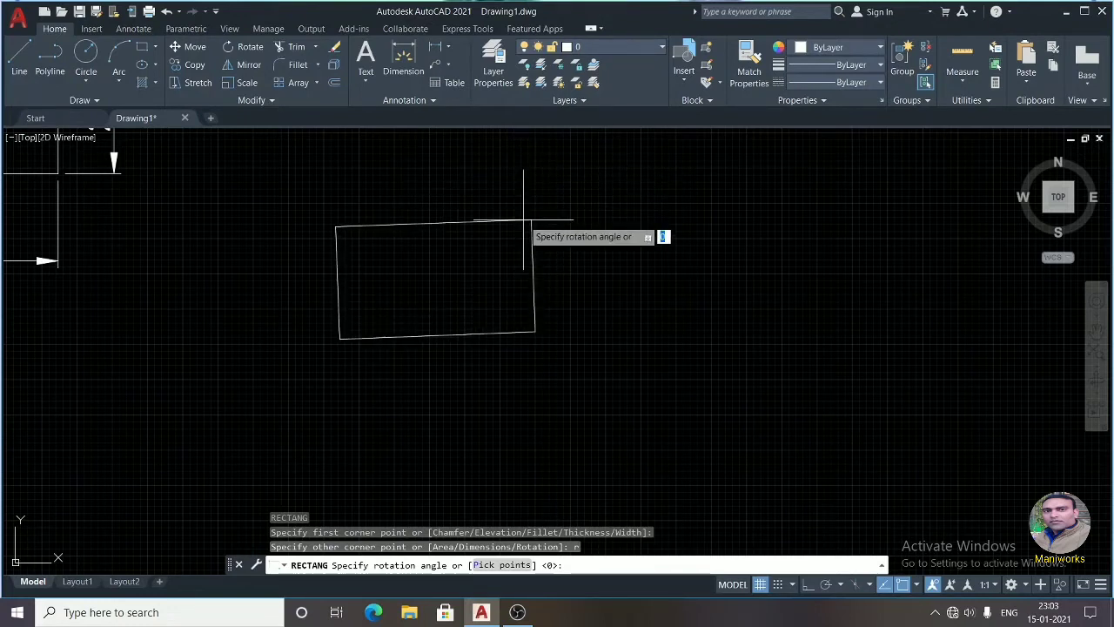
text(6)
key(Return)
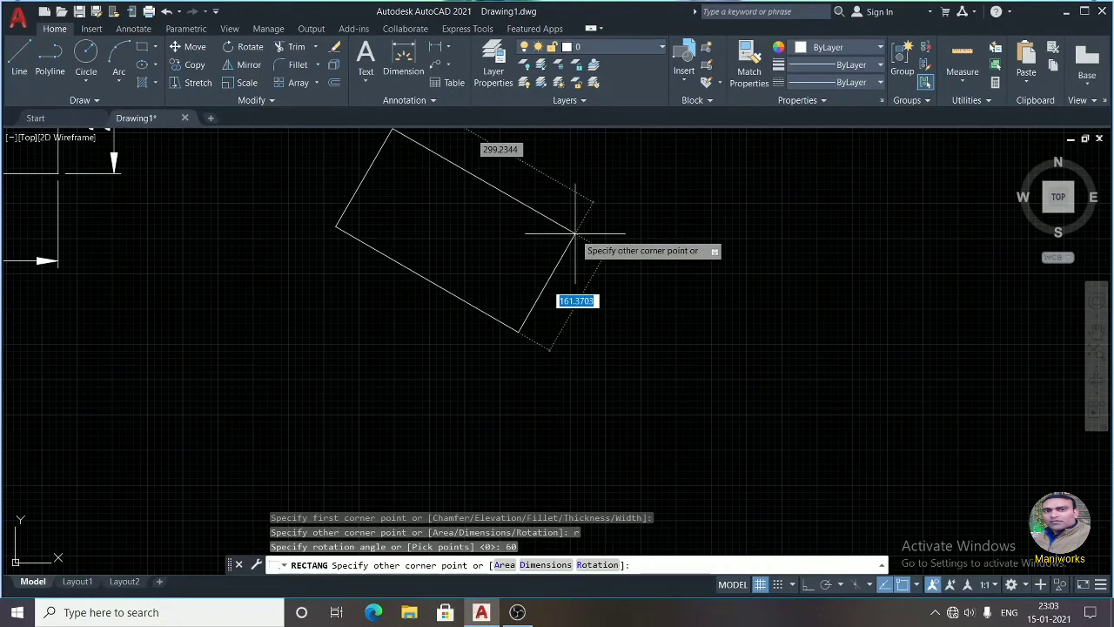
Size the rotated rectangle at length 100, width 40 via Dimensions and place it
text(d)
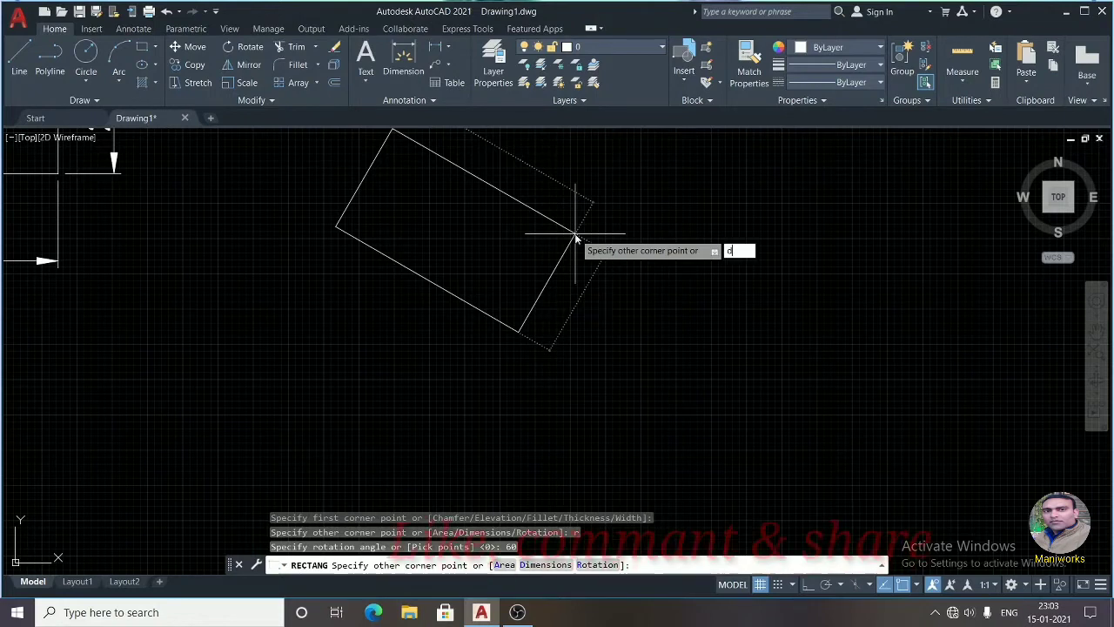
key(Return)
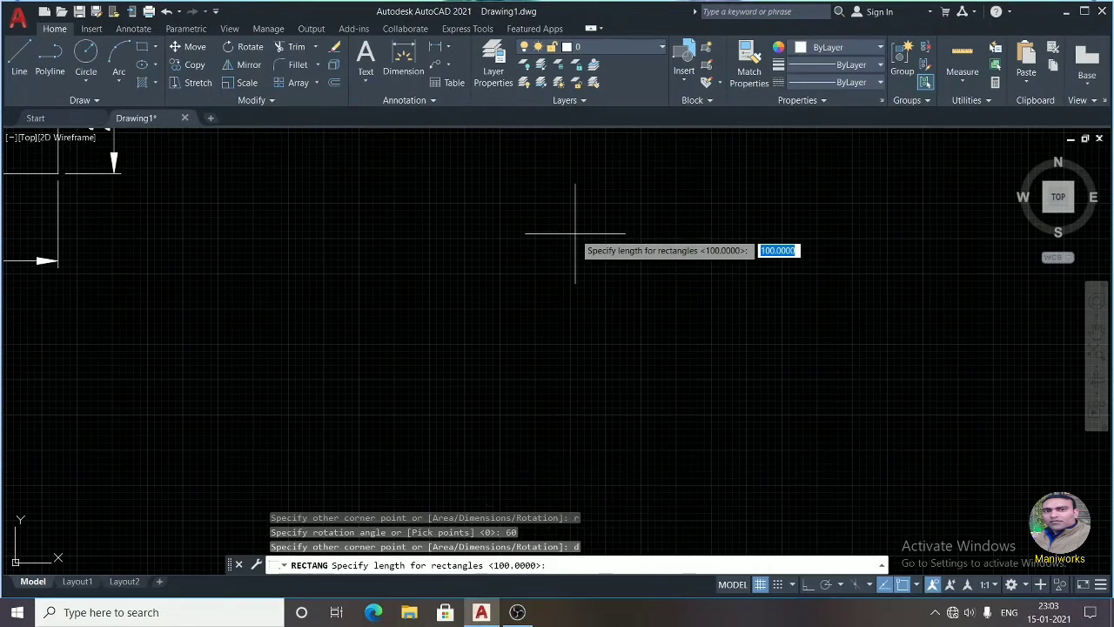
key(Return)
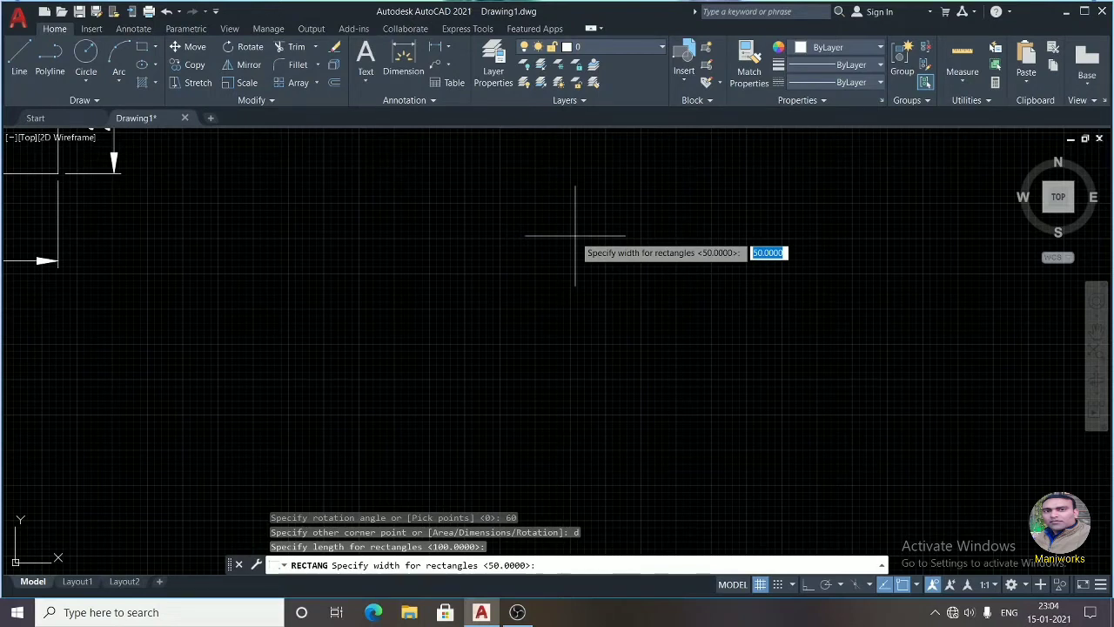
text(40)
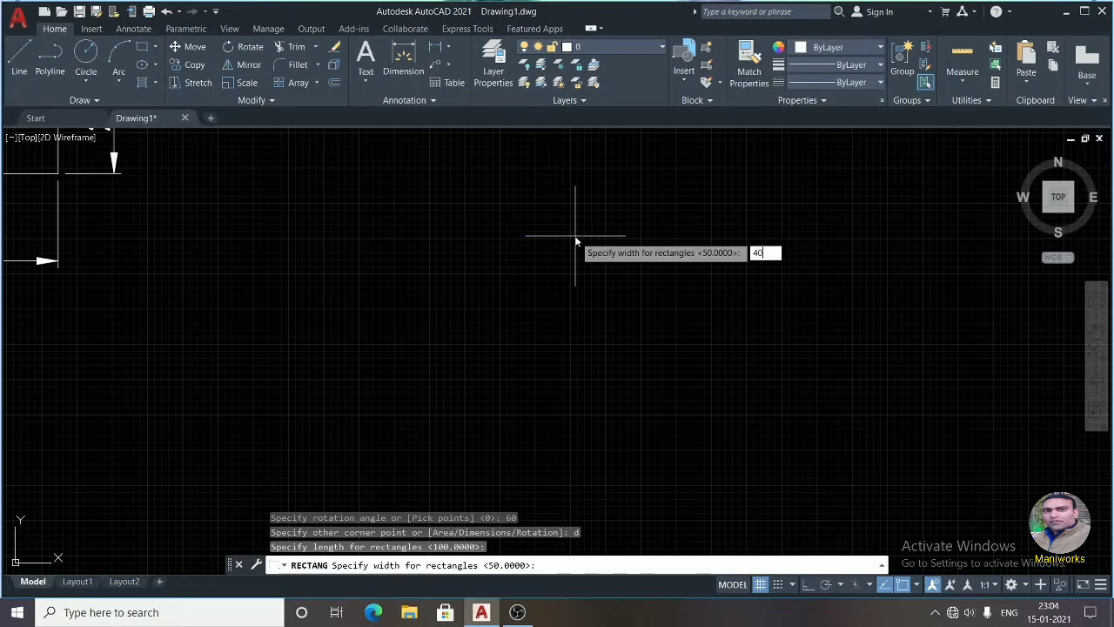
key(Return)
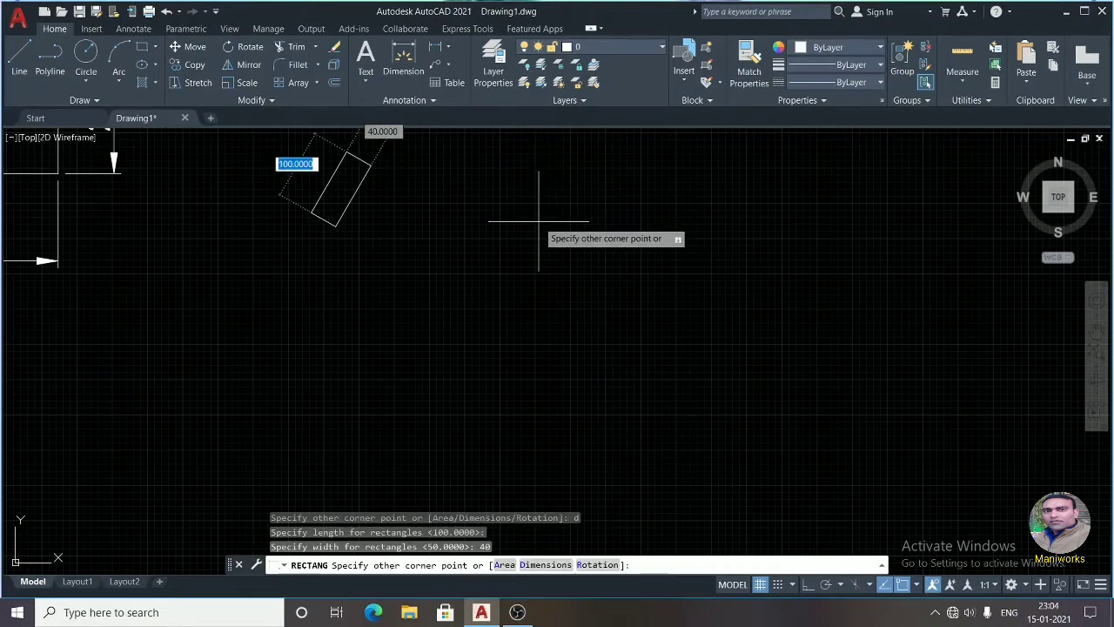
scroll(541, 218, down, 2)
scroll(490, 199, up, 3)
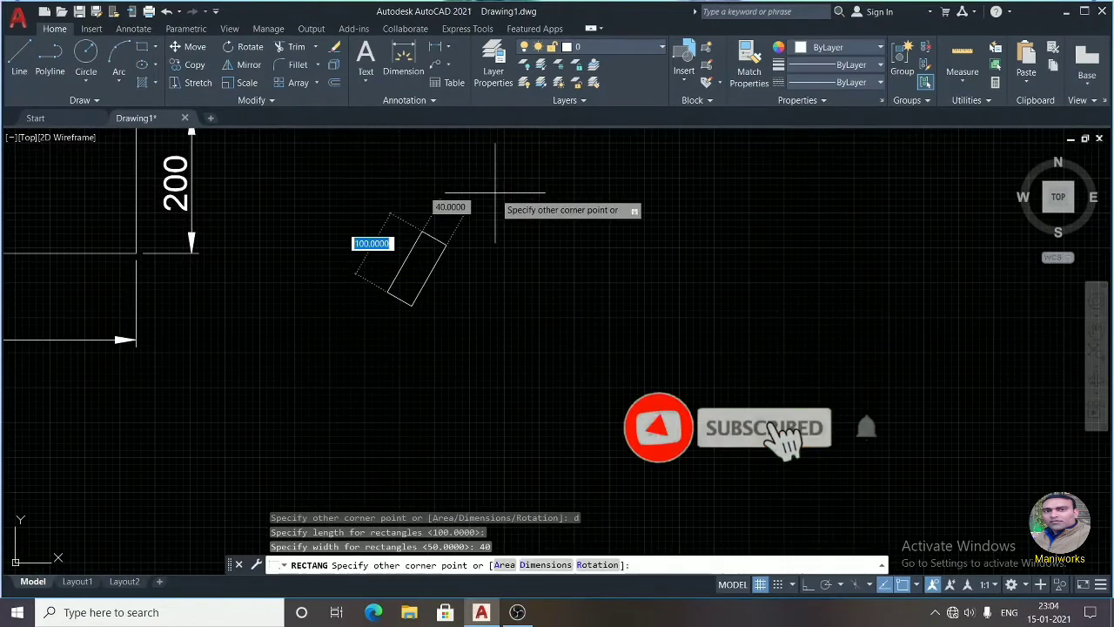
click(496, 192)
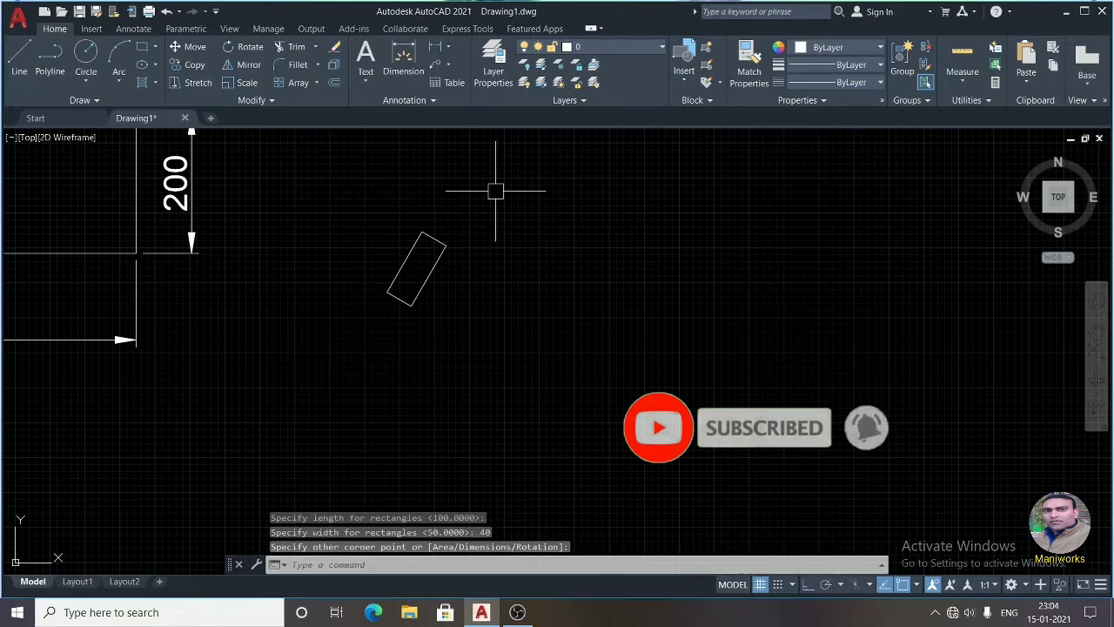
scroll(404, 261, up, 5)
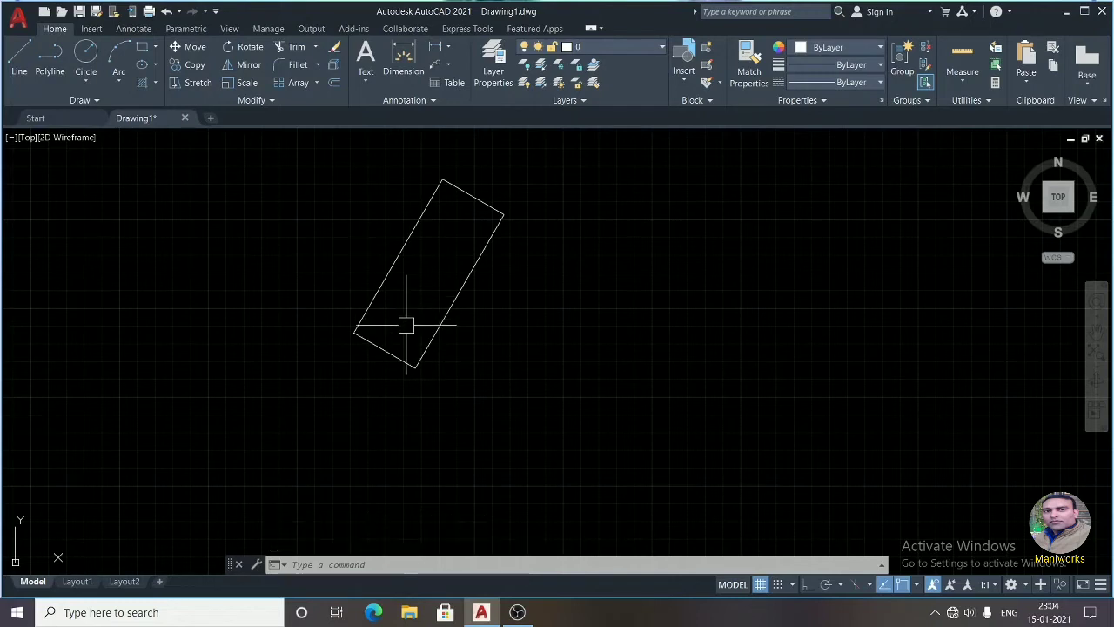
Add an aligned dimension of 100 along the tilted rectangle's long edge
click(437, 46)
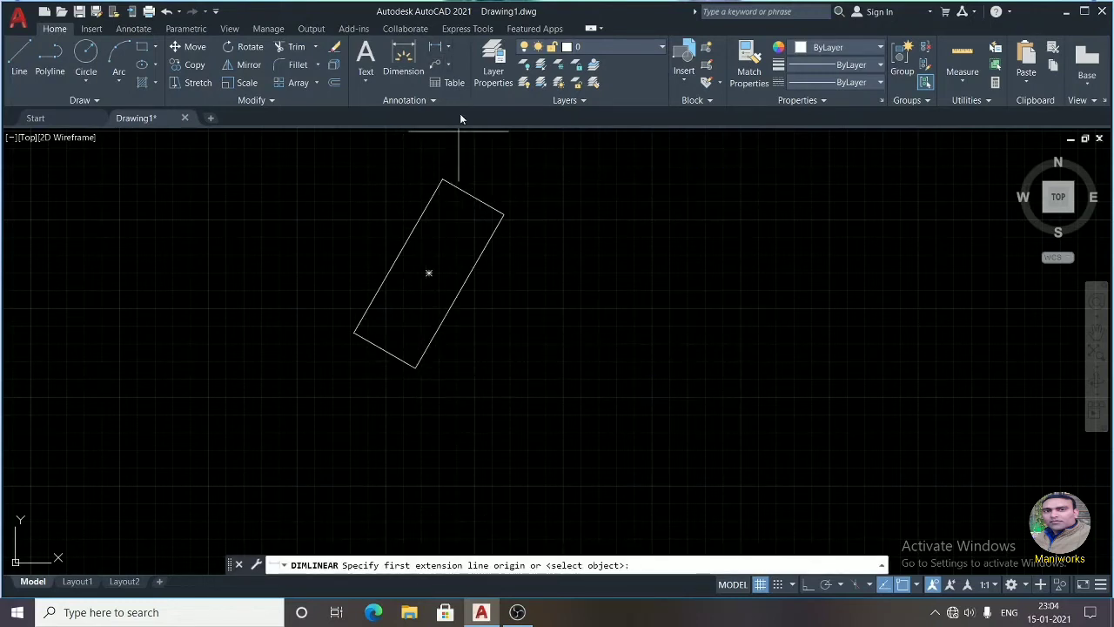
key(Escape)
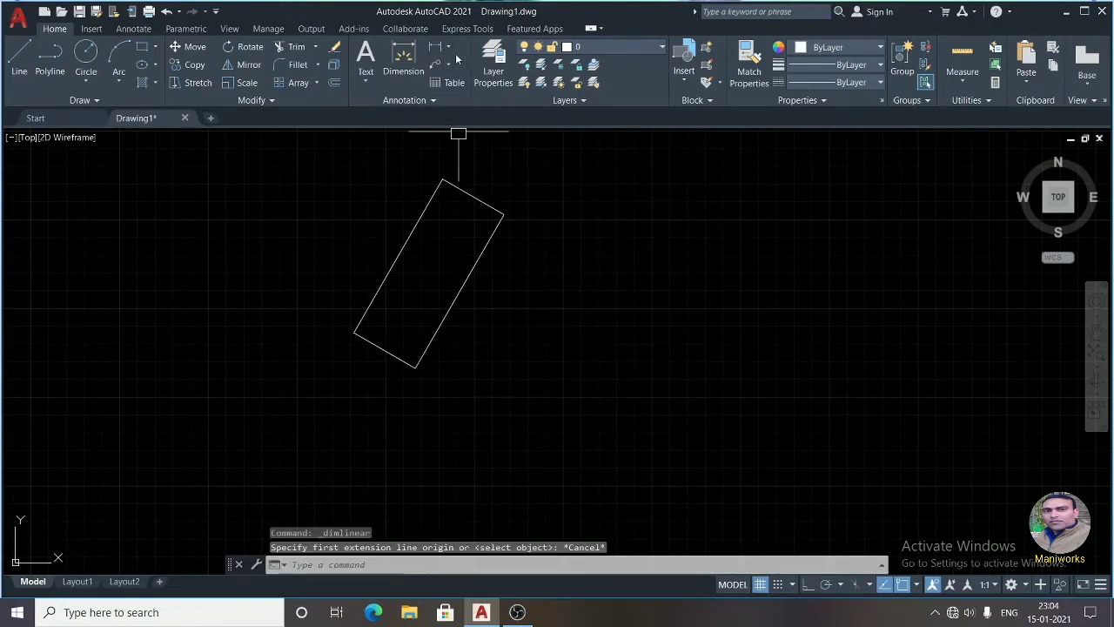
click(450, 49)
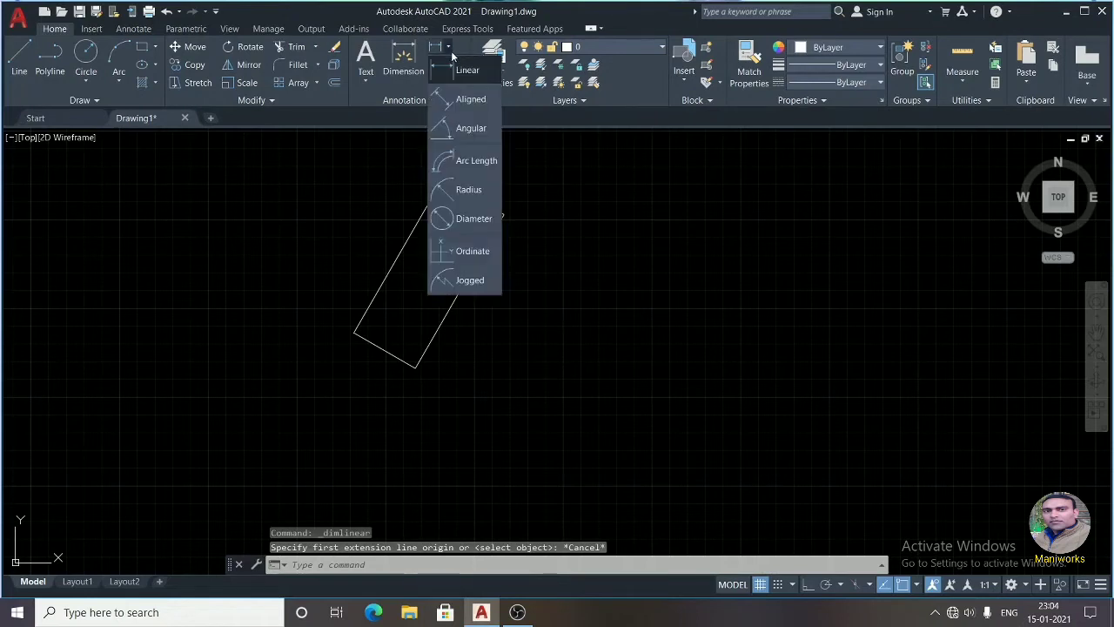
click(462, 101)
click(416, 367)
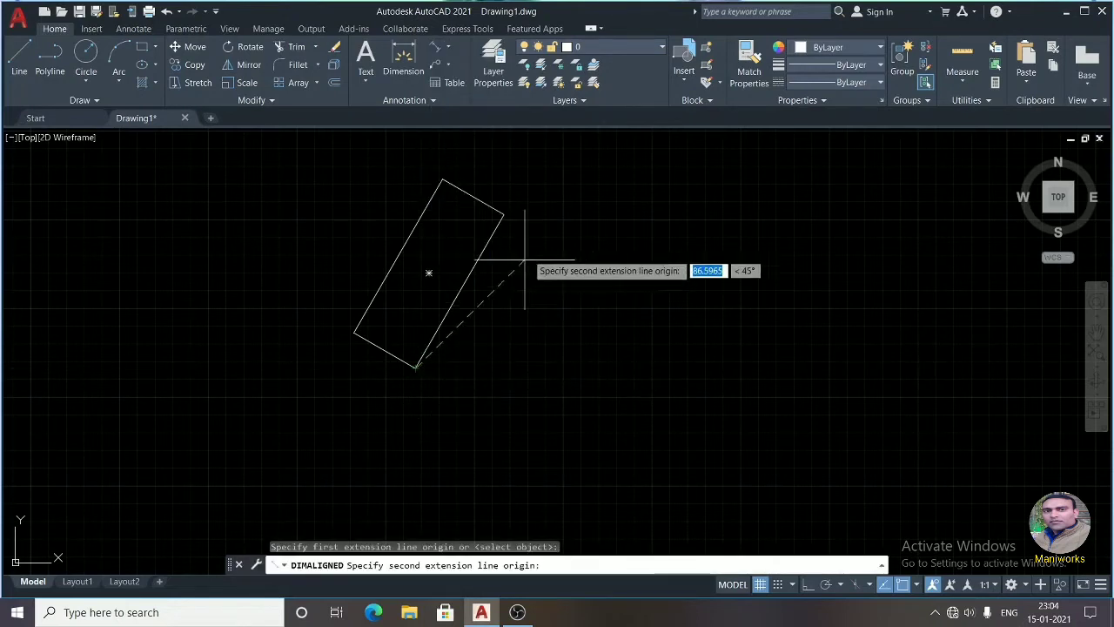
click(508, 215)
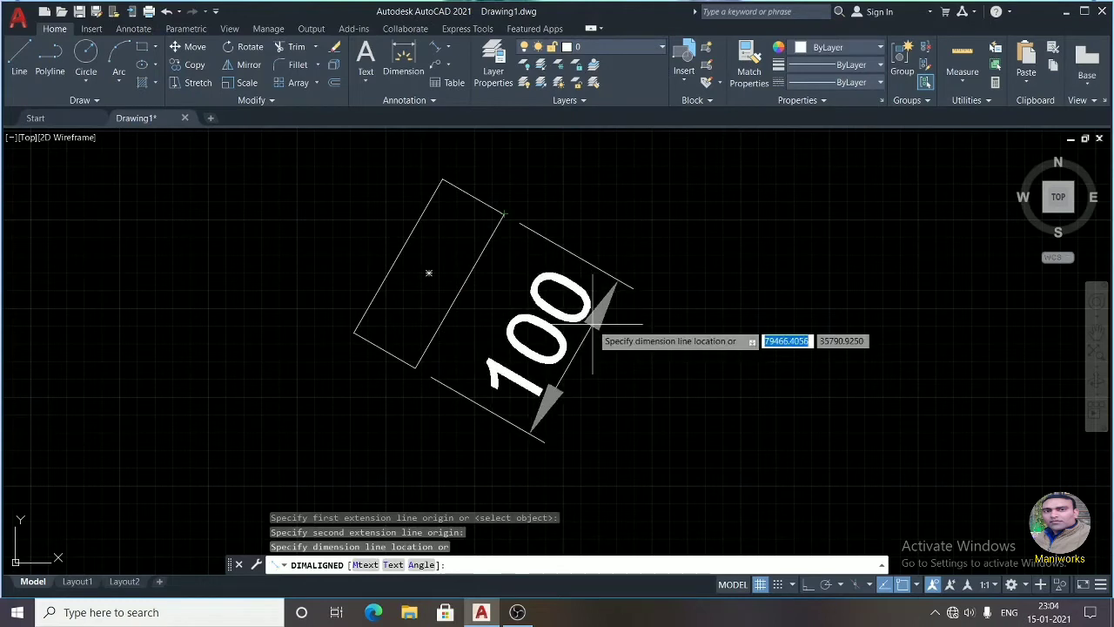
click(600, 335)
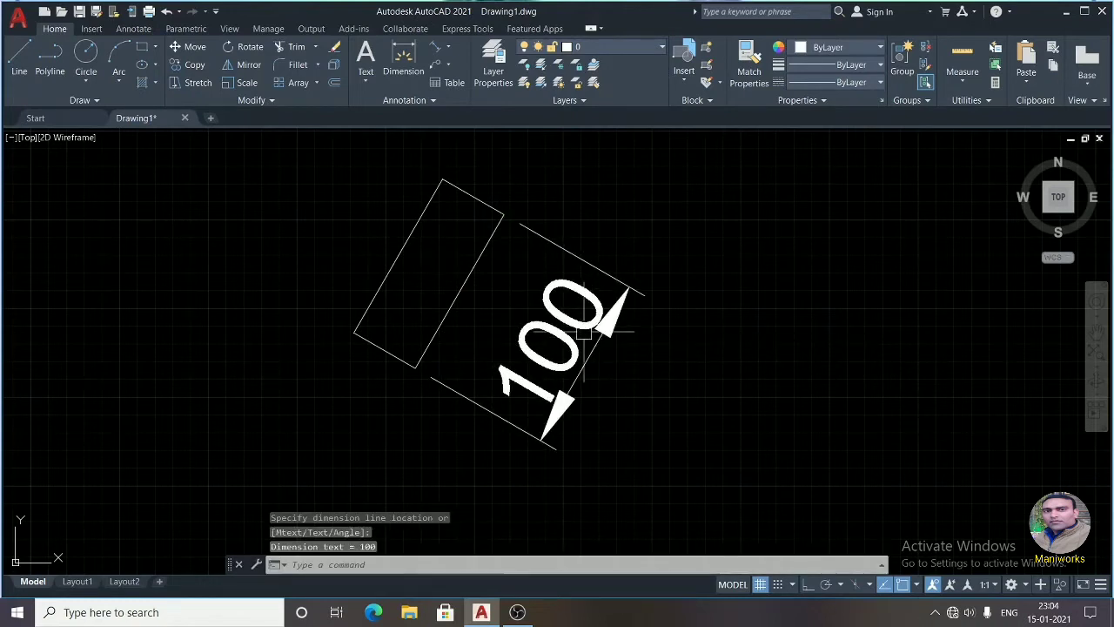
Add an aligned dimension of 40 along the rectangle's short edge
click(434, 46)
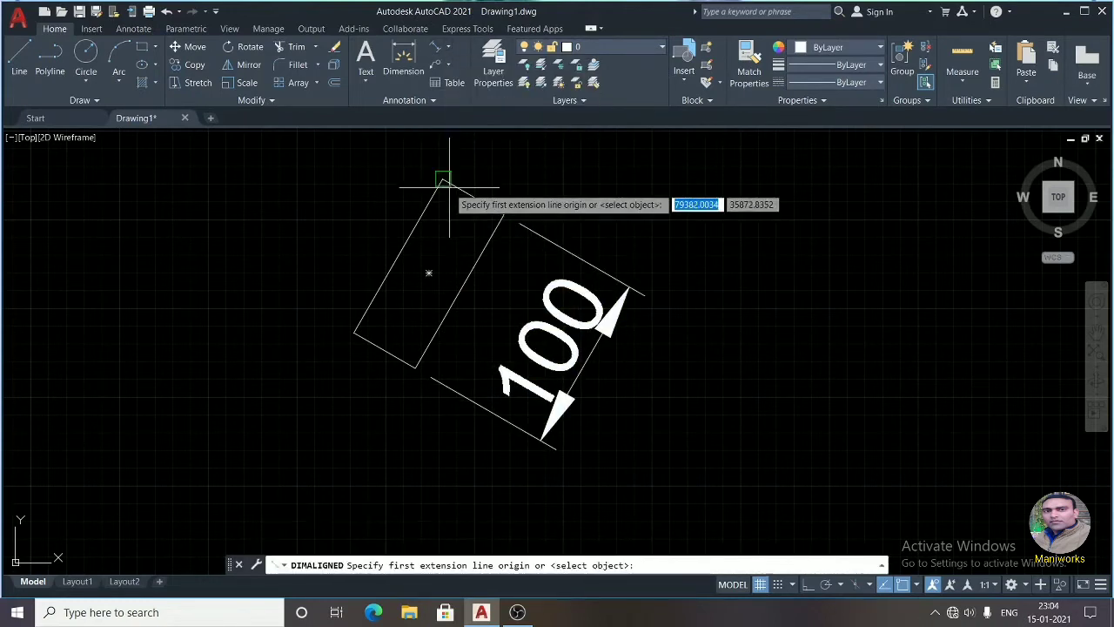
click(503, 213)
click(449, 169)
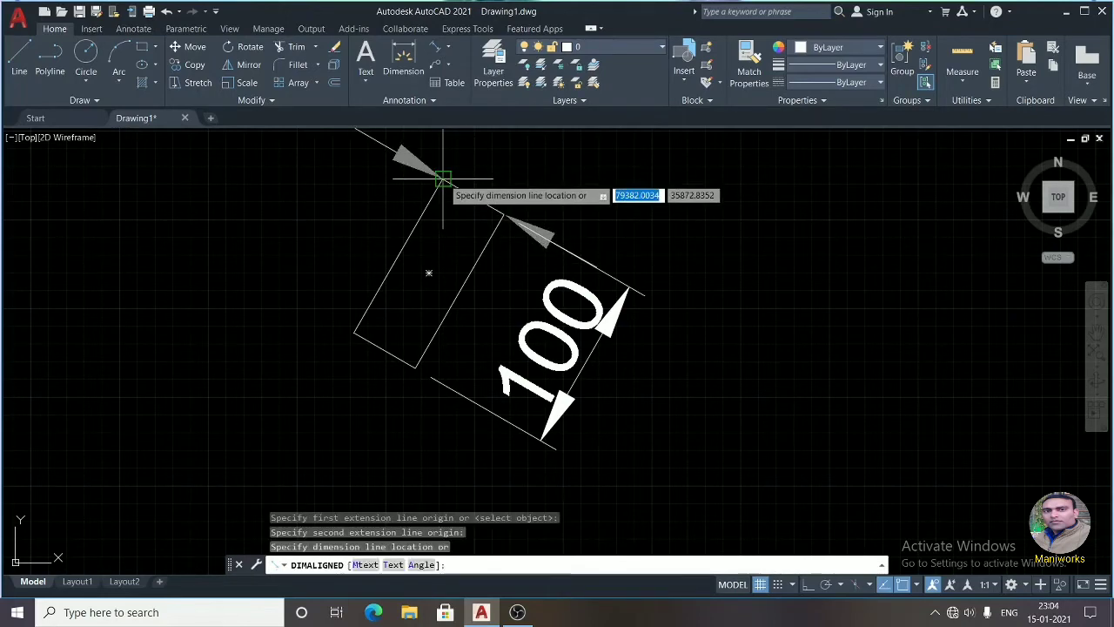
scroll(448, 182, down, 3)
scroll(446, 189, down, 2)
scroll(445, 190, up, 5)
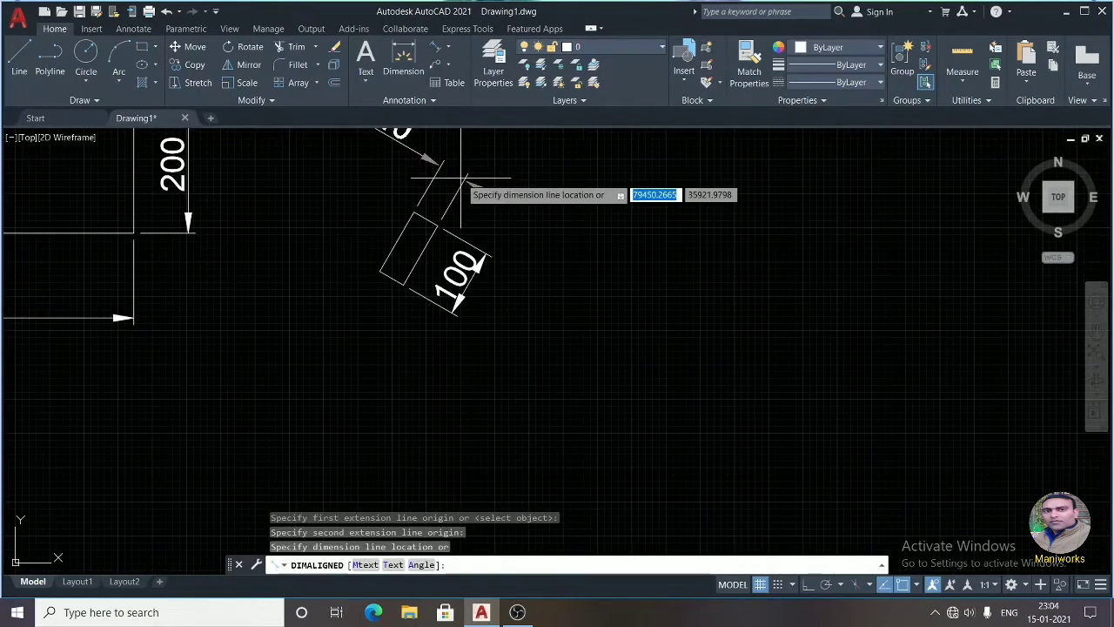
click(461, 179)
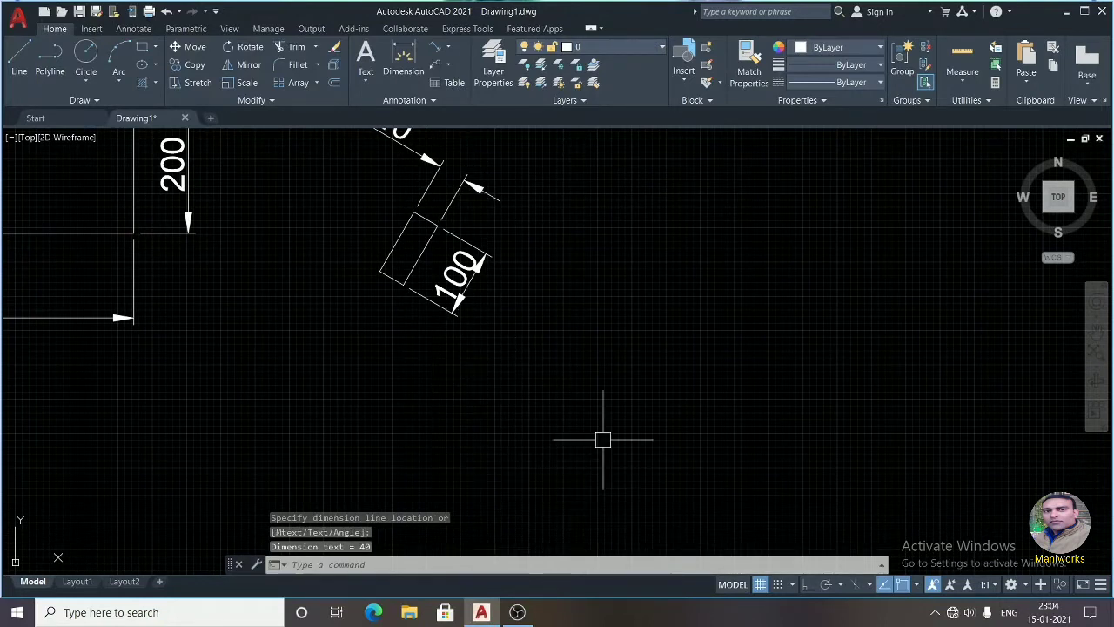
scroll(583, 443, down, 3)
scroll(572, 490, up, 3)
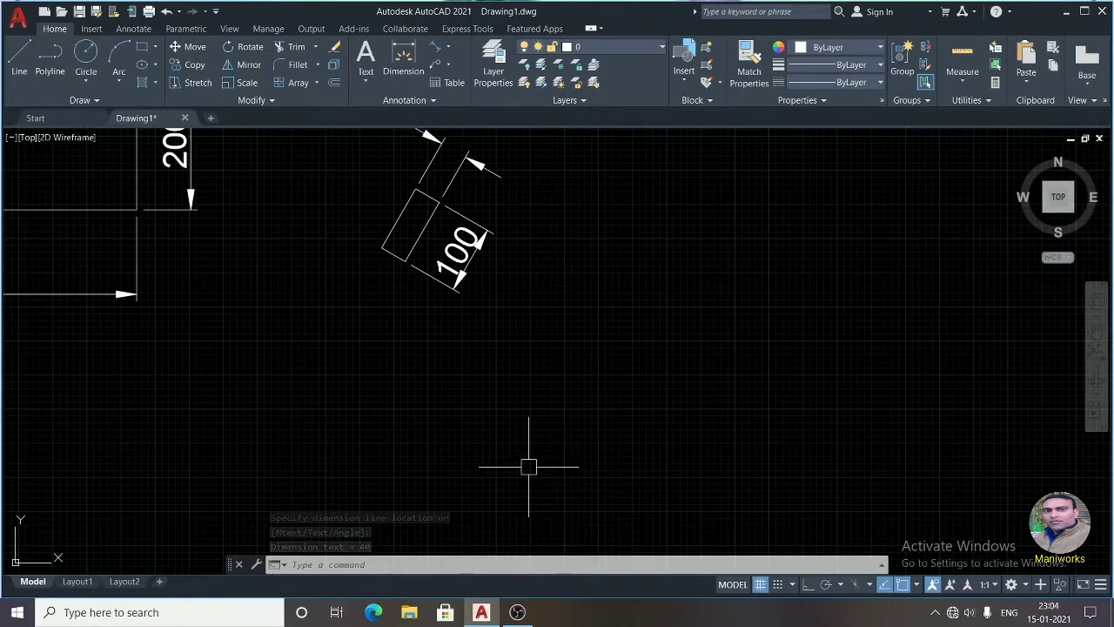
Start a new rectangle from a picked corner, resetting its rotation angle to 0
text(rec)
key(Return)
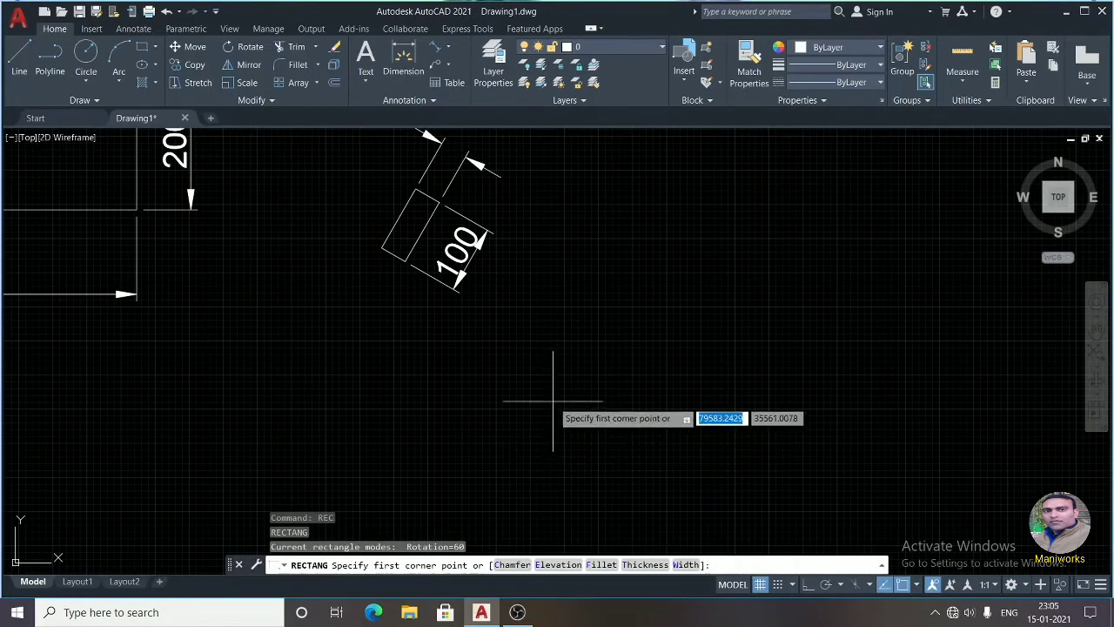
click(550, 305)
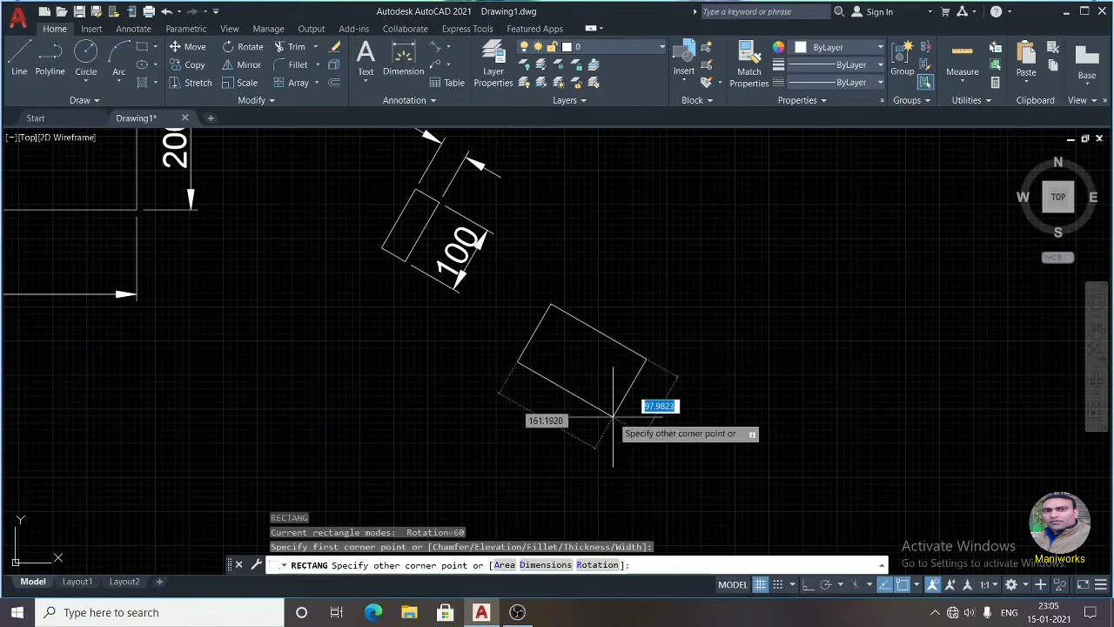
text(r)
key(Return)
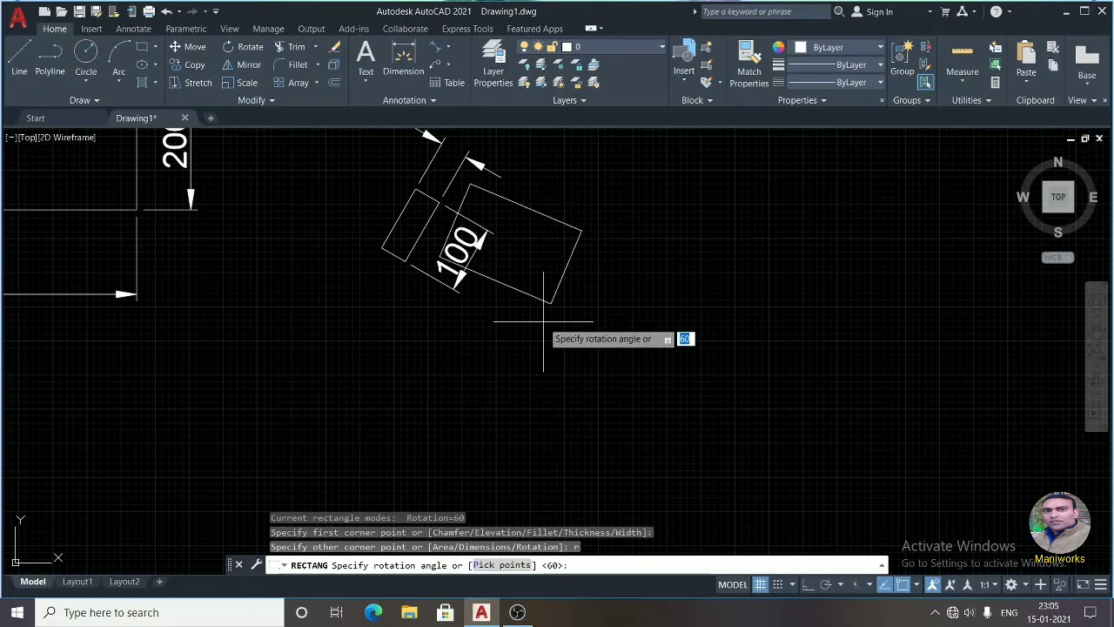
text(0)
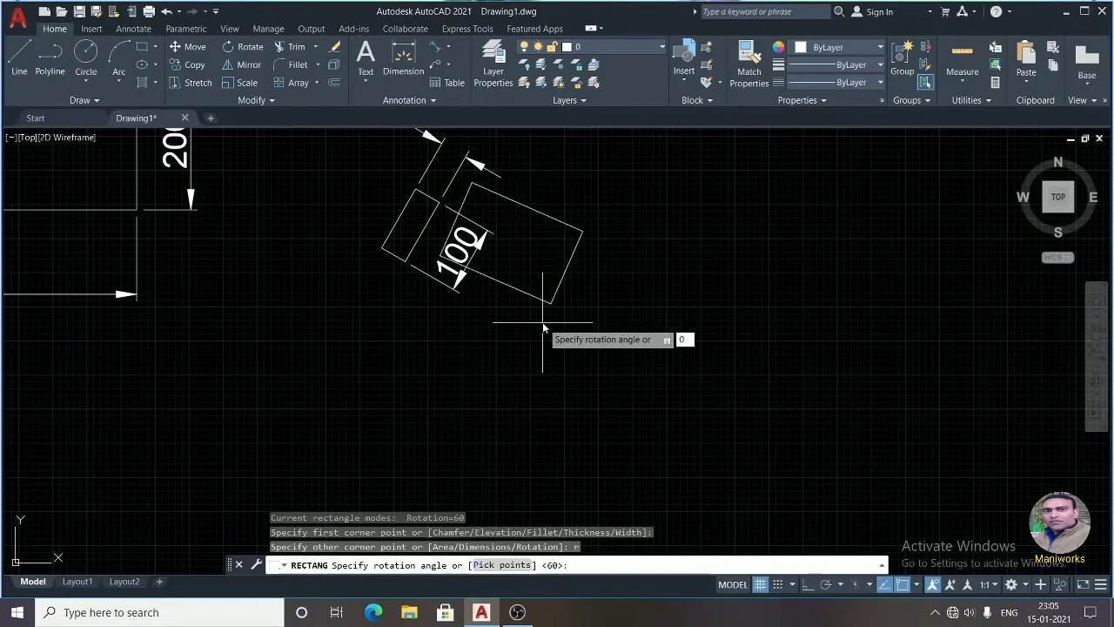
key(Return)
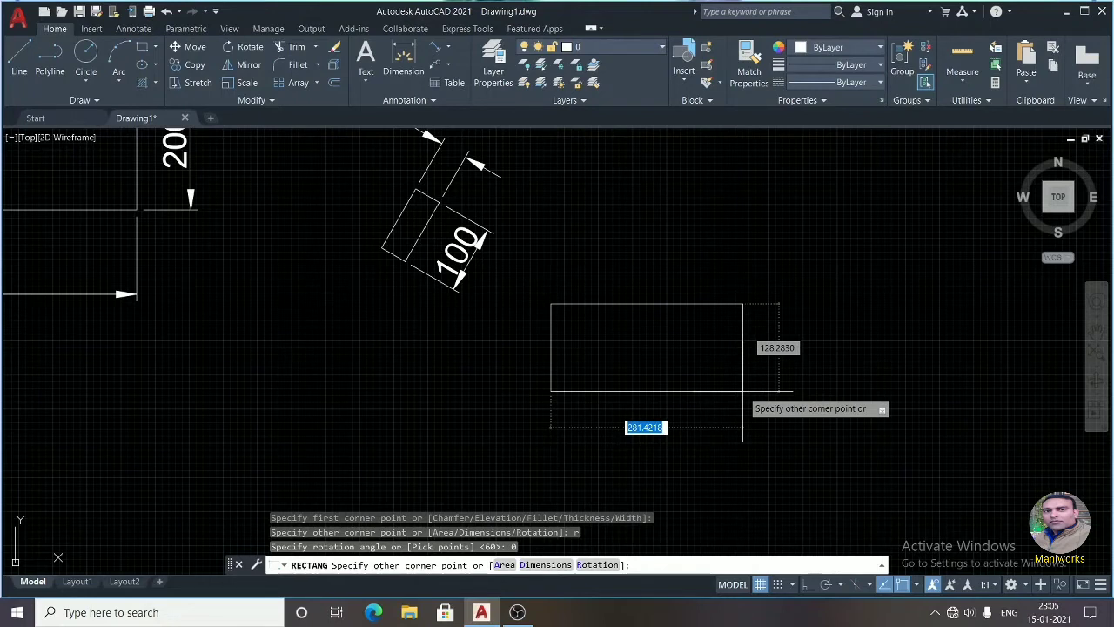
Finish the rectangle by area 300 with width 10, making it 30 long, and zoom in on it
text(a)
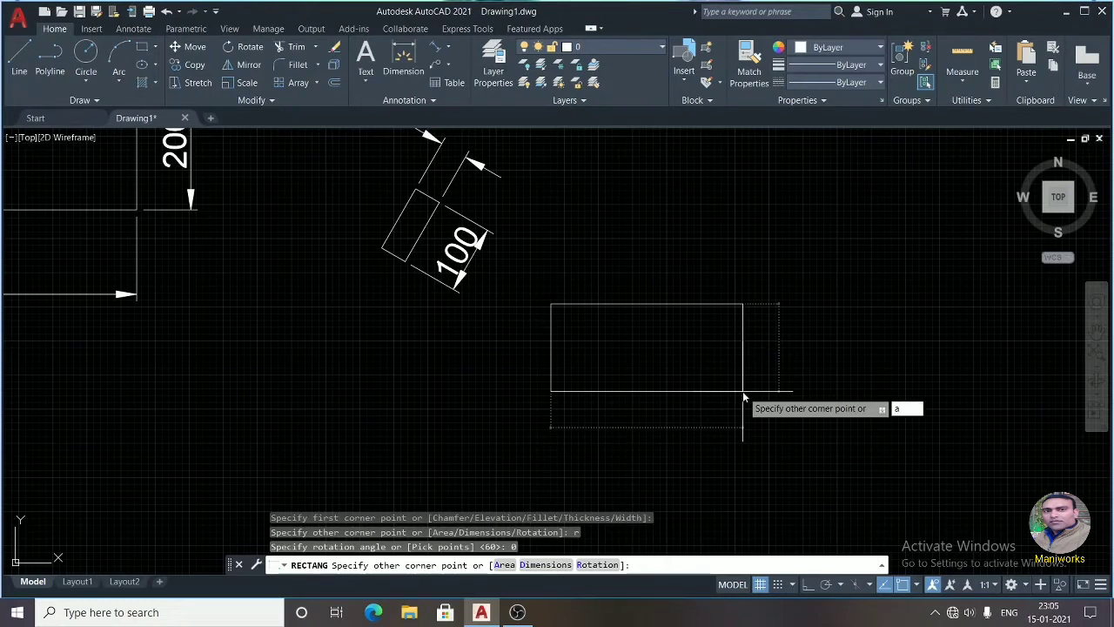
key(Return)
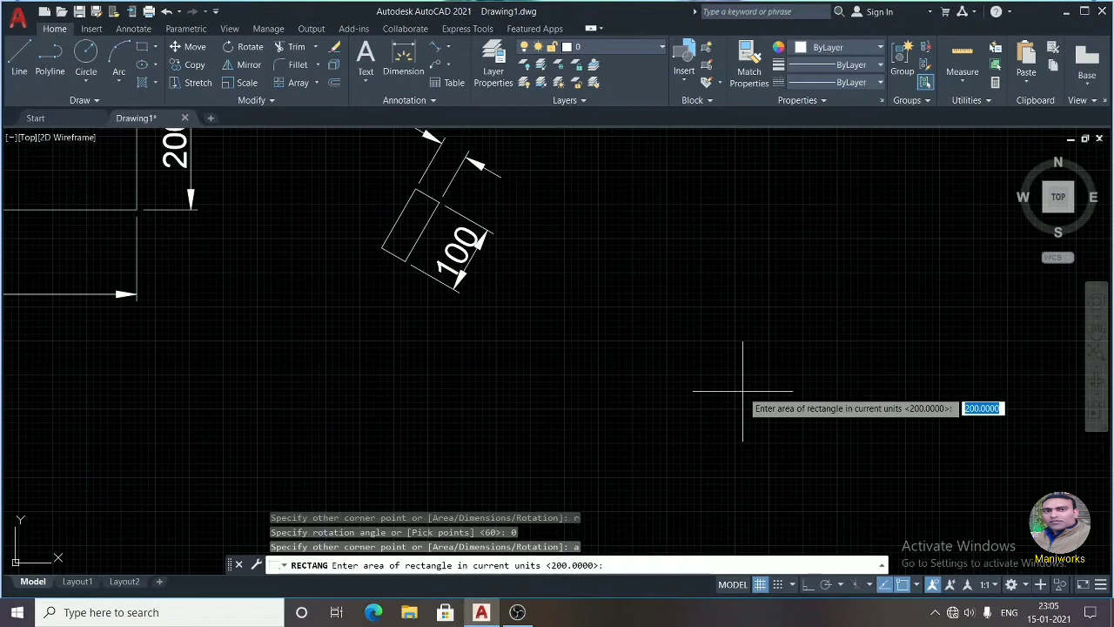
text(3)
text(00)
key(Return)
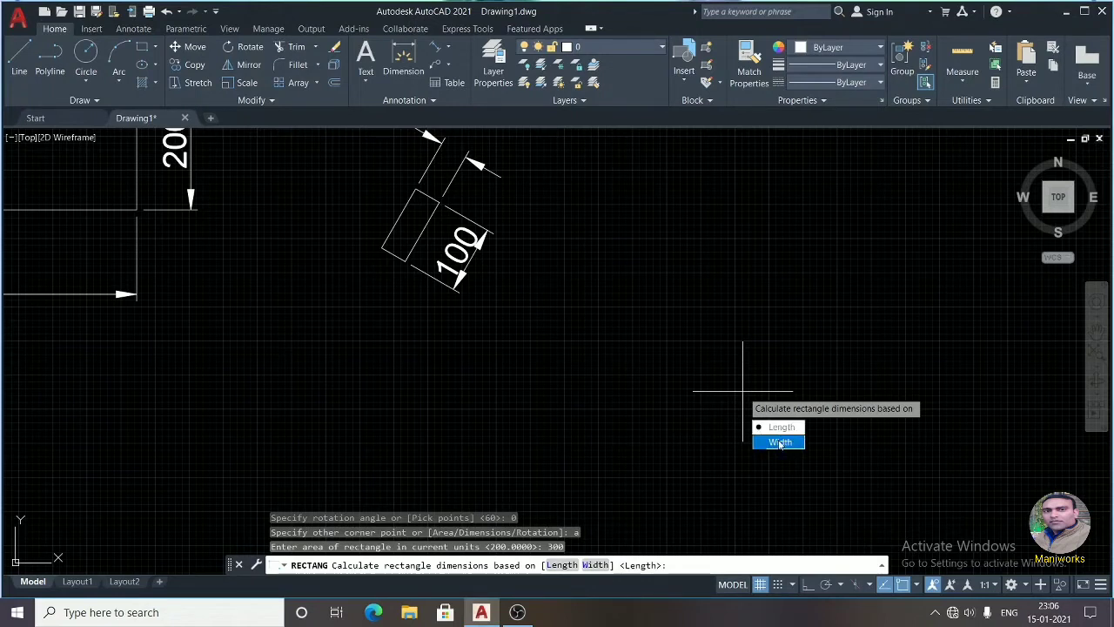
click(780, 443)
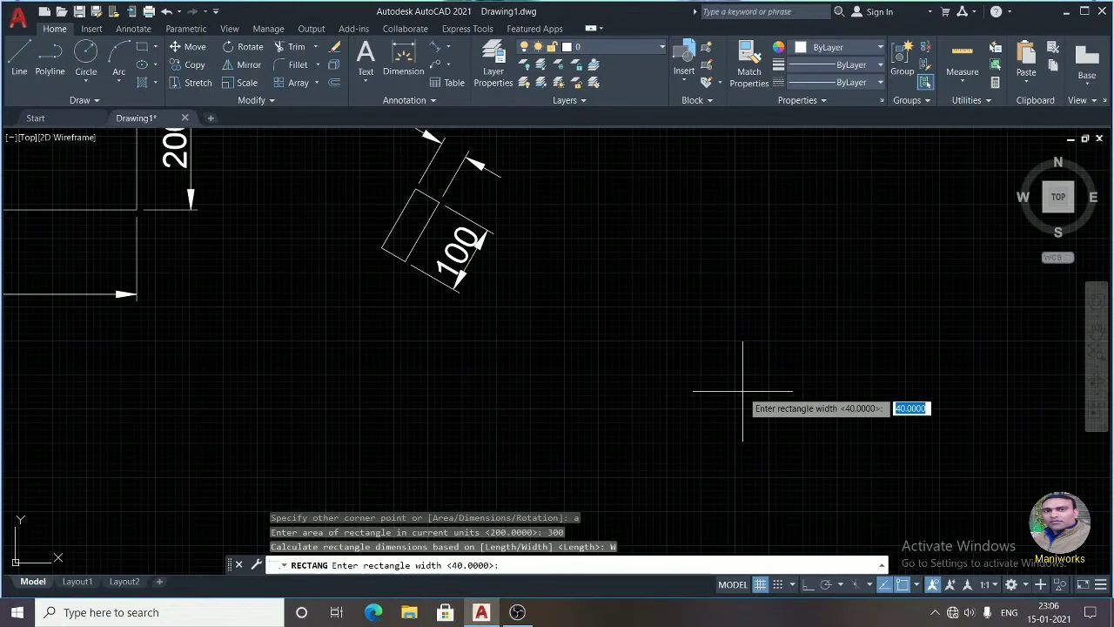
text(10)
key(Return)
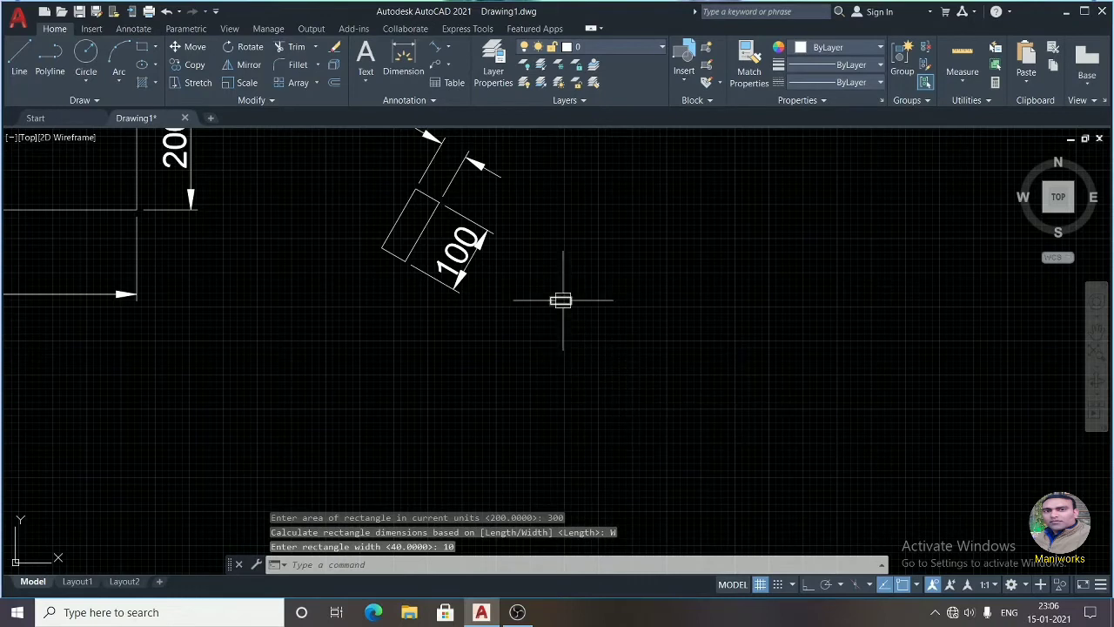
scroll(560, 299, up, 5)
scroll(560, 298, up, 4)
scroll(545, 290, up, 2)
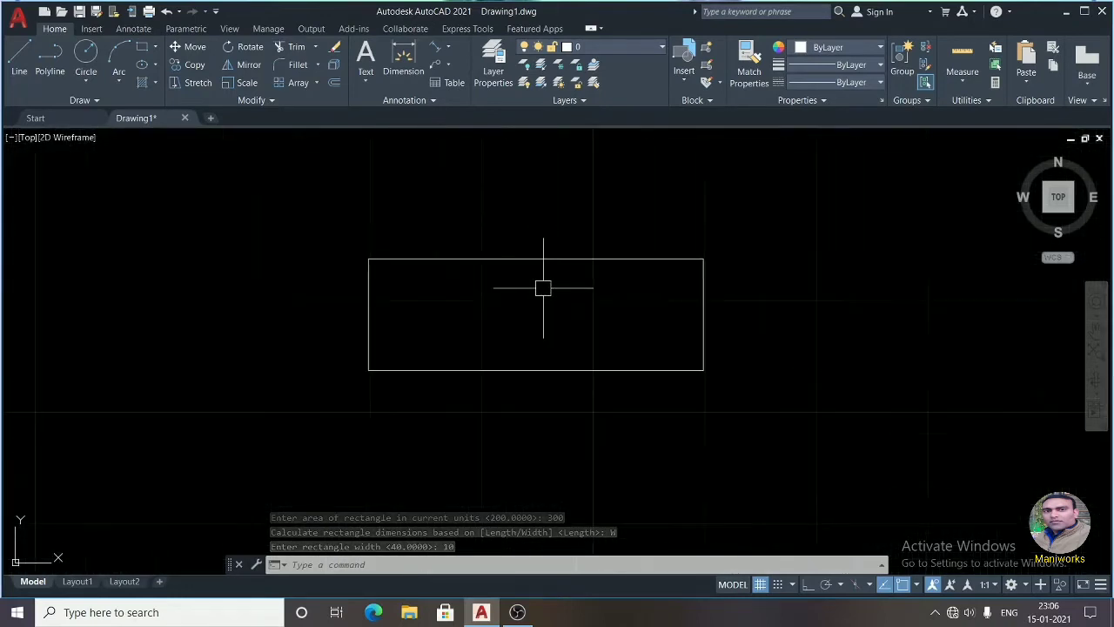
scroll(543, 288, up, 2)
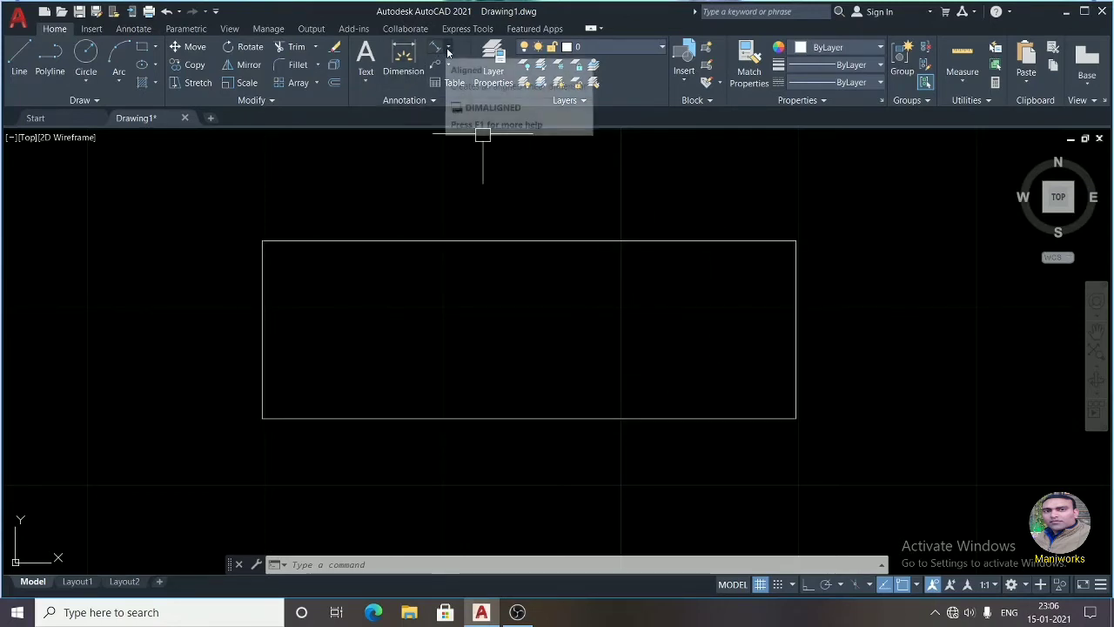
Add a vertical 10 linear dimension on the small rectangle's right side
click(448, 50)
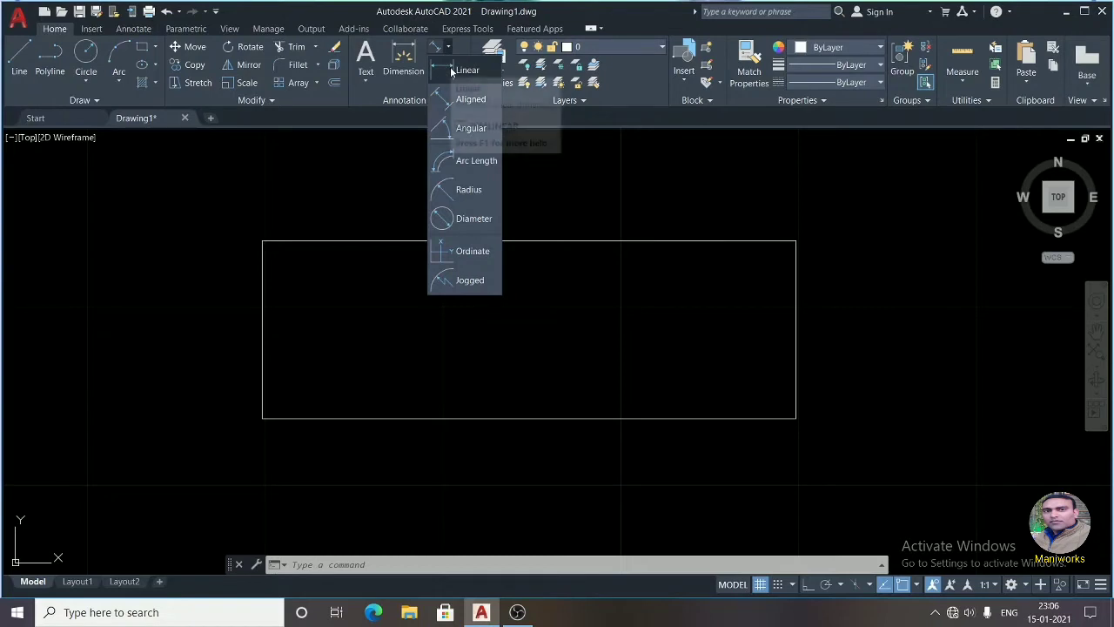
click(461, 70)
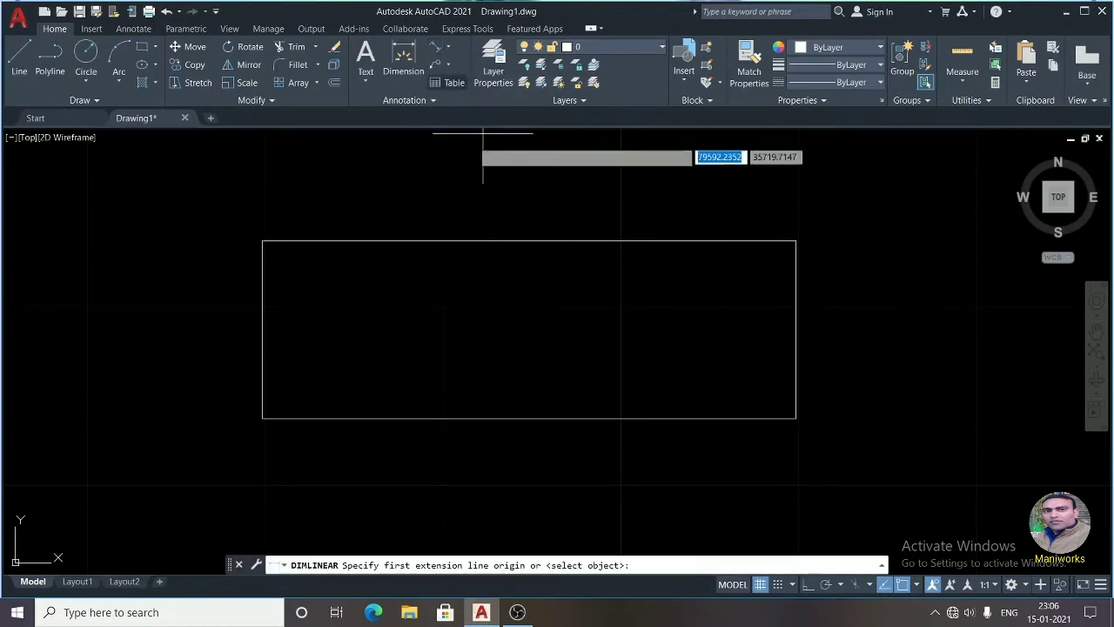
click(795, 418)
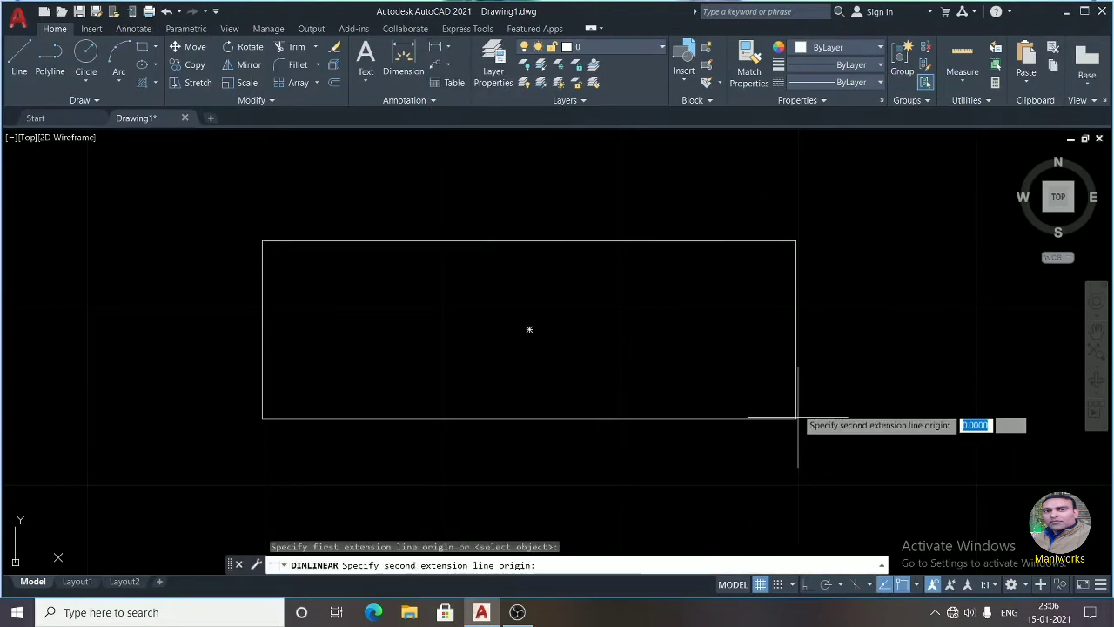
click(796, 248)
scroll(795, 248, down, 5)
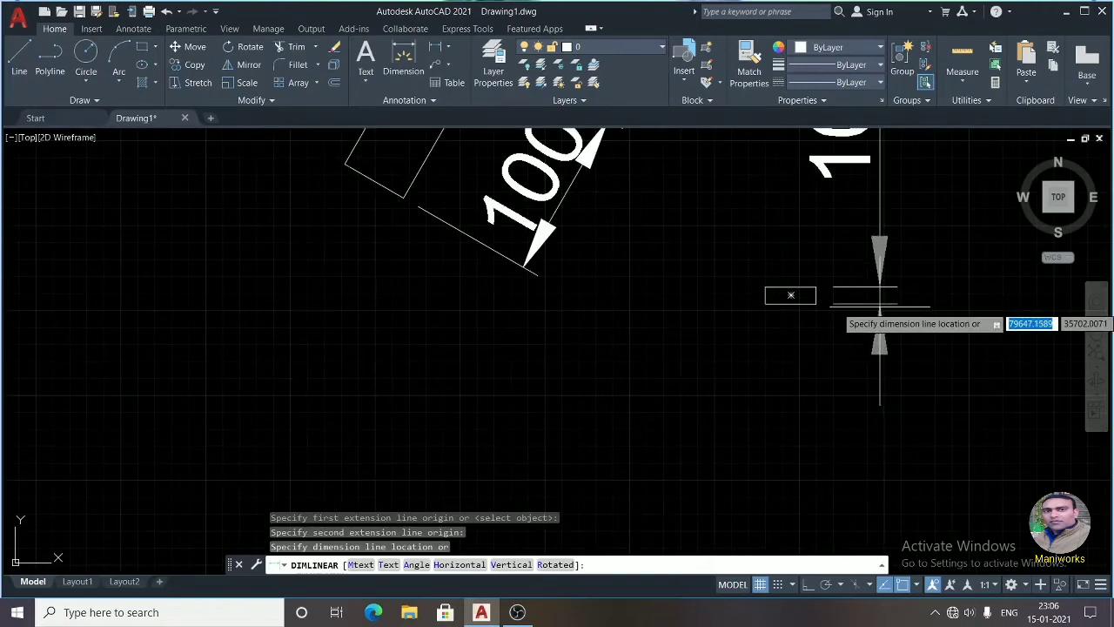
scroll(871, 300, down, 2)
click(888, 302)
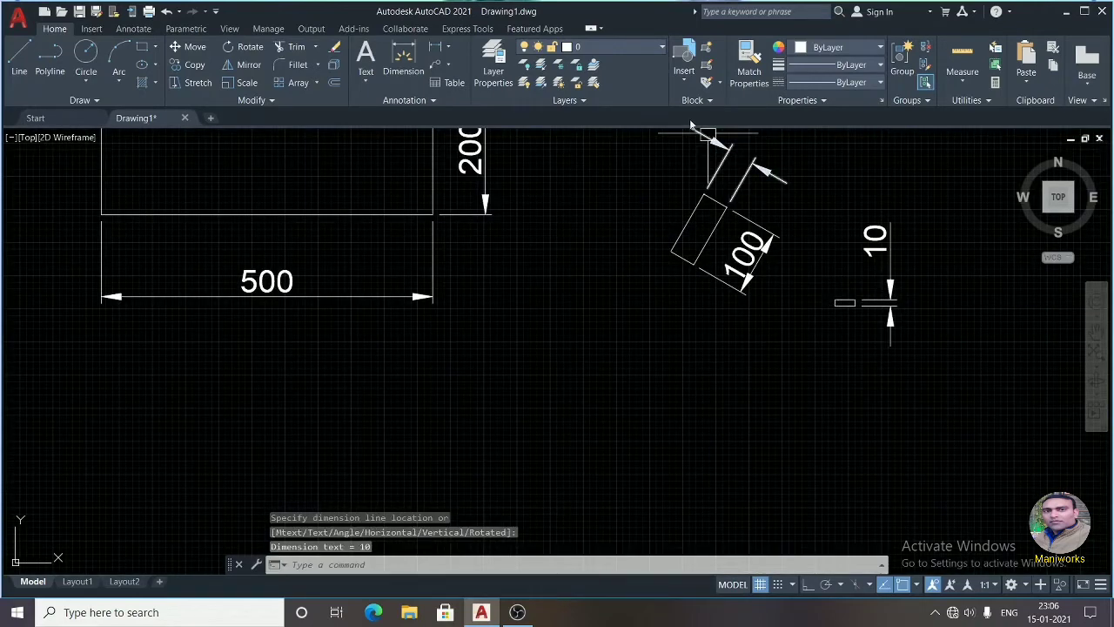
Add a horizontal 30 linear dimension below the small rectangle's bottom edge
click(437, 47)
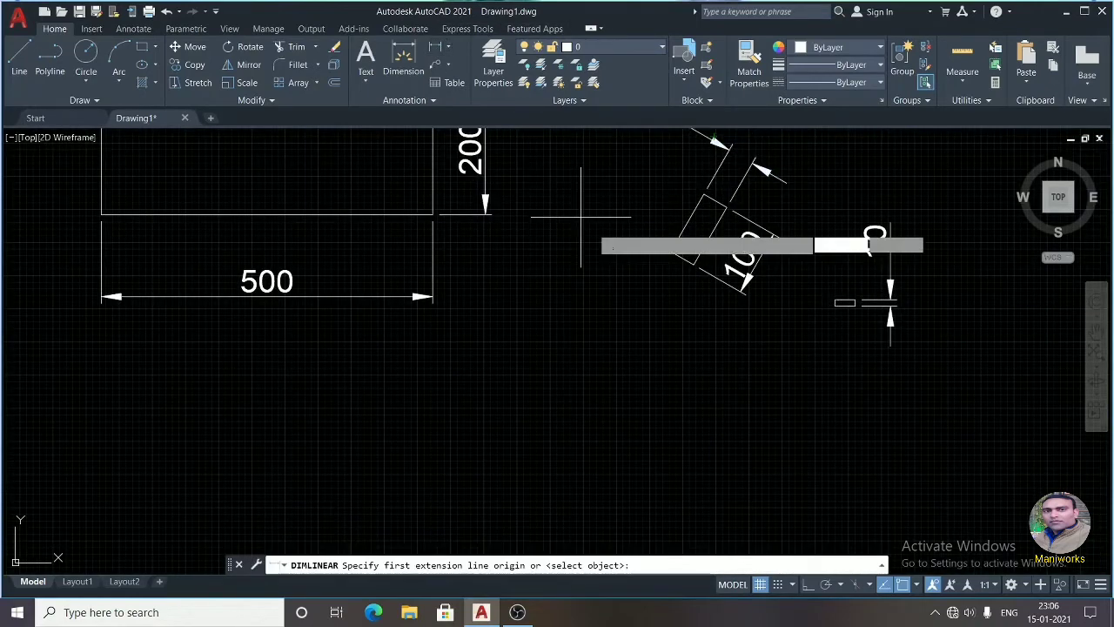
scroll(812, 346, up, 2)
scroll(862, 287, up, 2)
scroll(870, 261, up, 2)
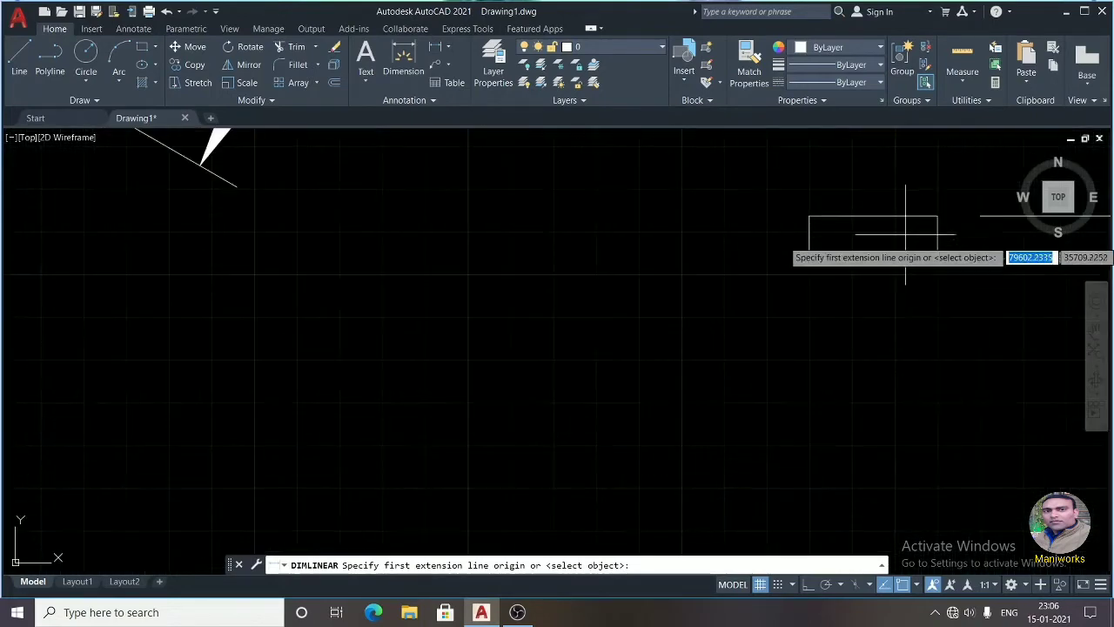
click(938, 258)
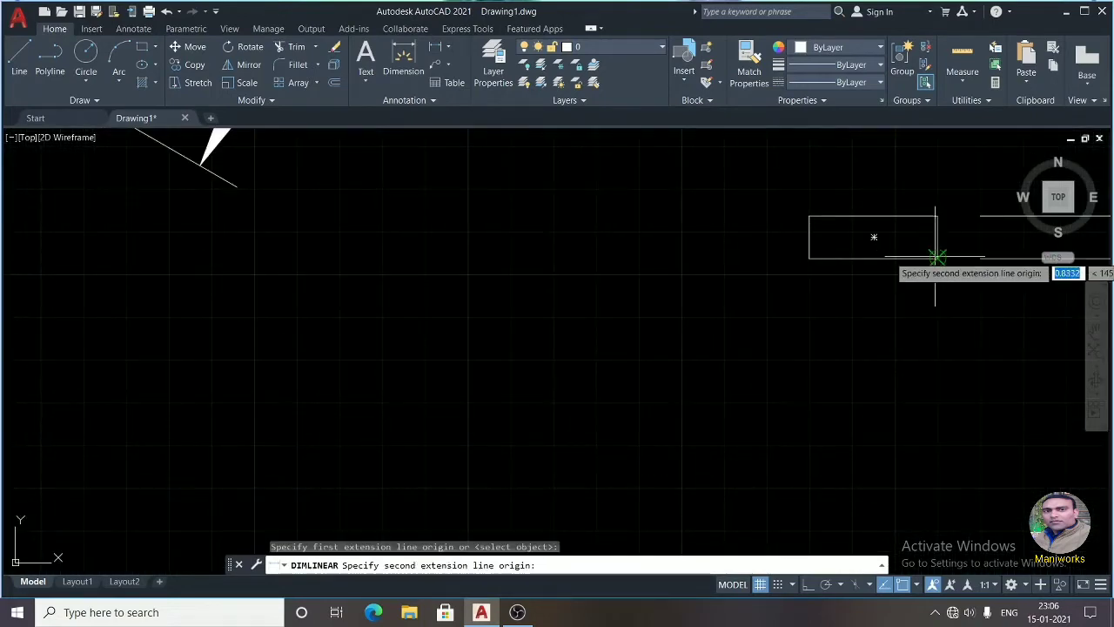
click(810, 258)
scroll(788, 322, down, 3)
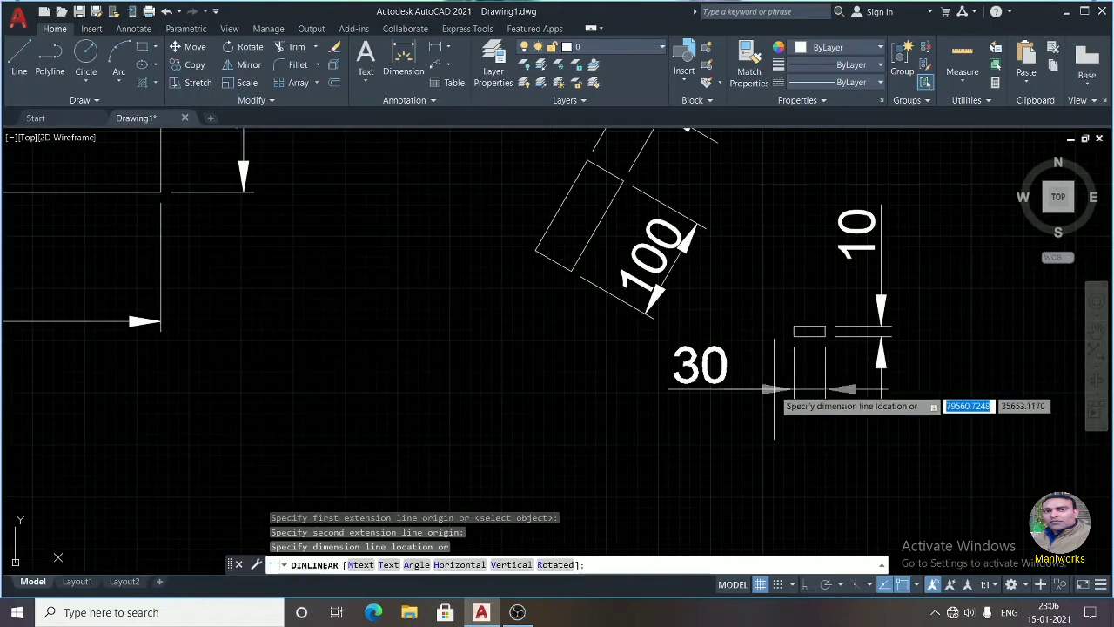
click(773, 399)
scroll(678, 409, down, 5)
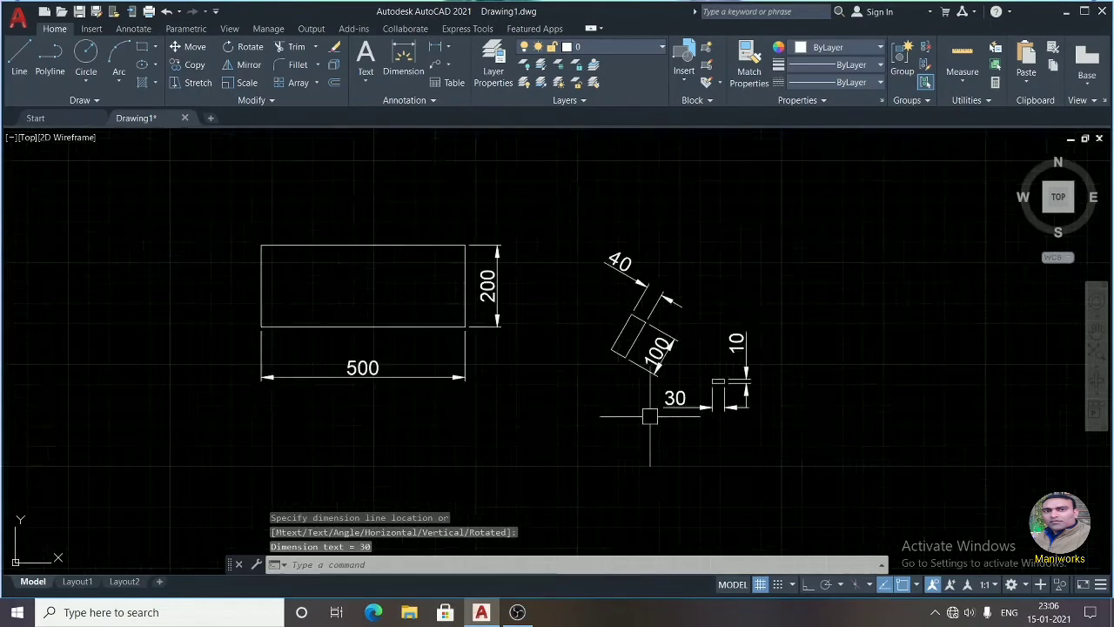
scroll(610, 422, down, 2)
scroll(544, 465, up, 4)
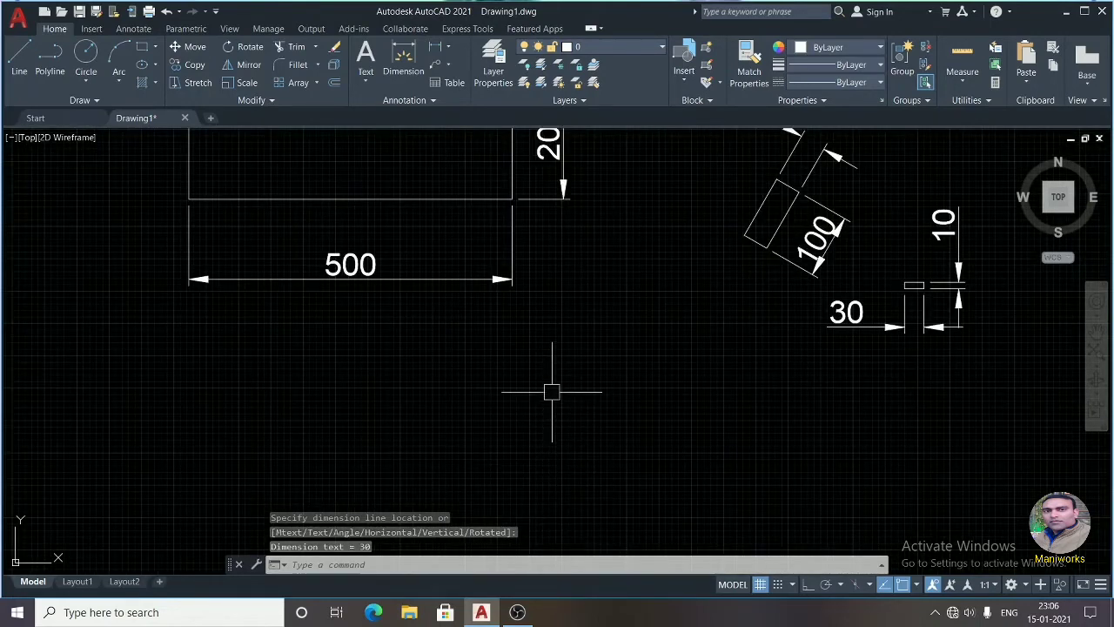
scroll(552, 379, down, 2)
scroll(565, 398, up, 3)
middle_drag(558, 325, 547, 195)
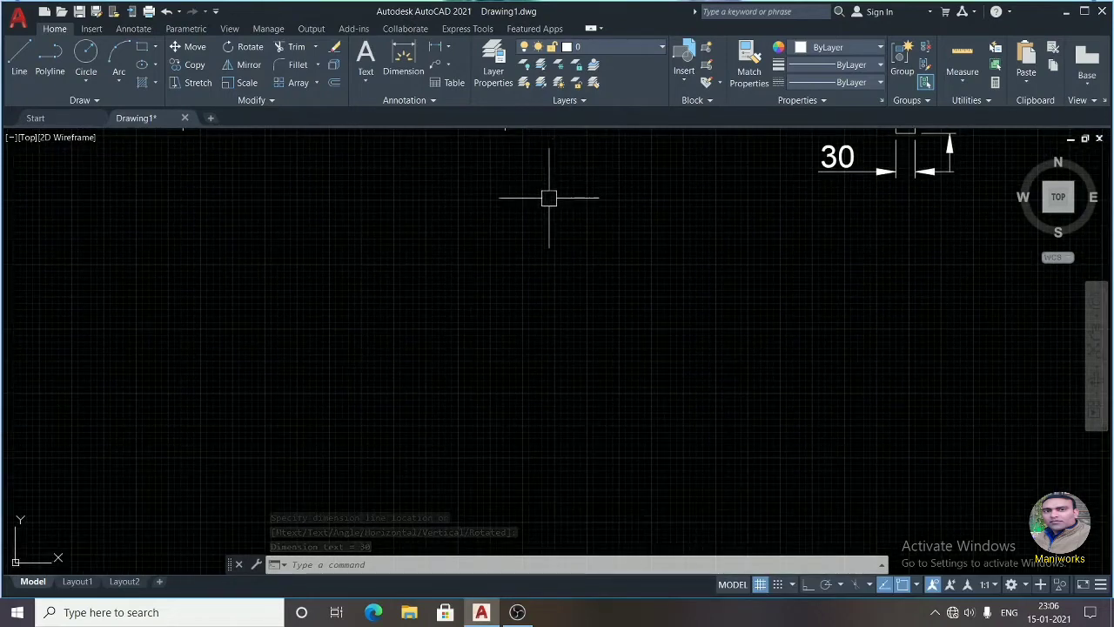
Start a new rectangle with REC, setting both chamfer distances to 5
text(r)
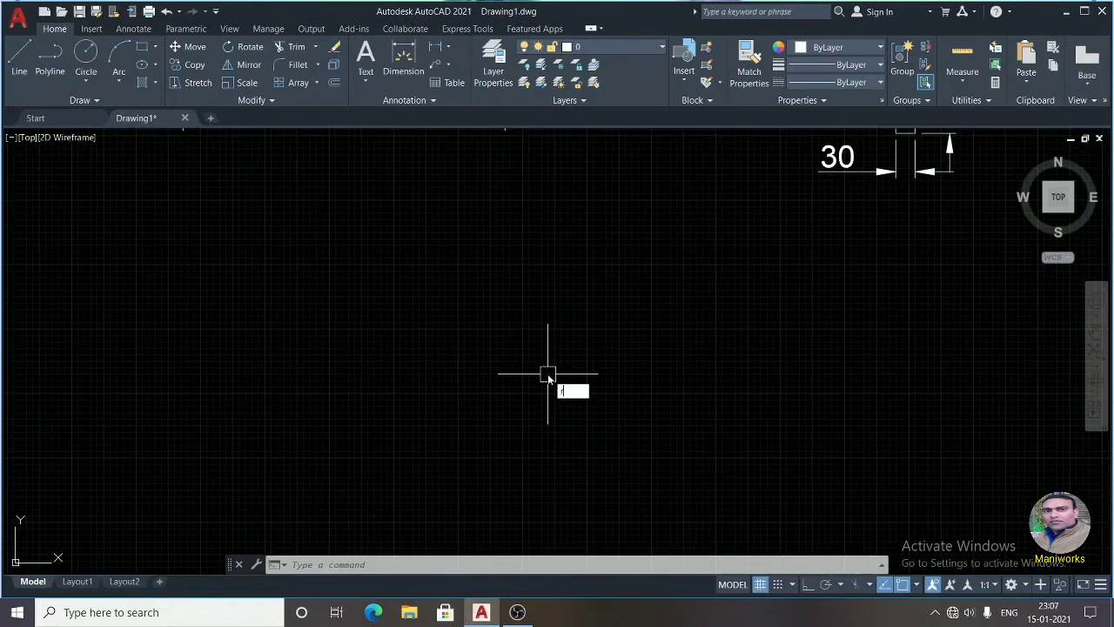
text(ec)
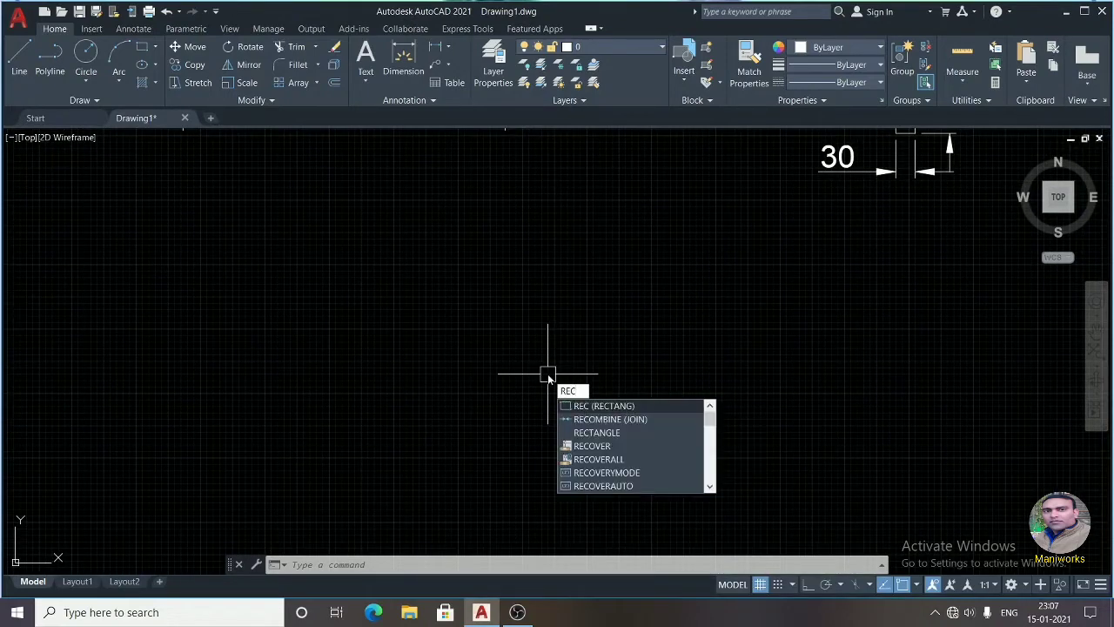
key(Return)
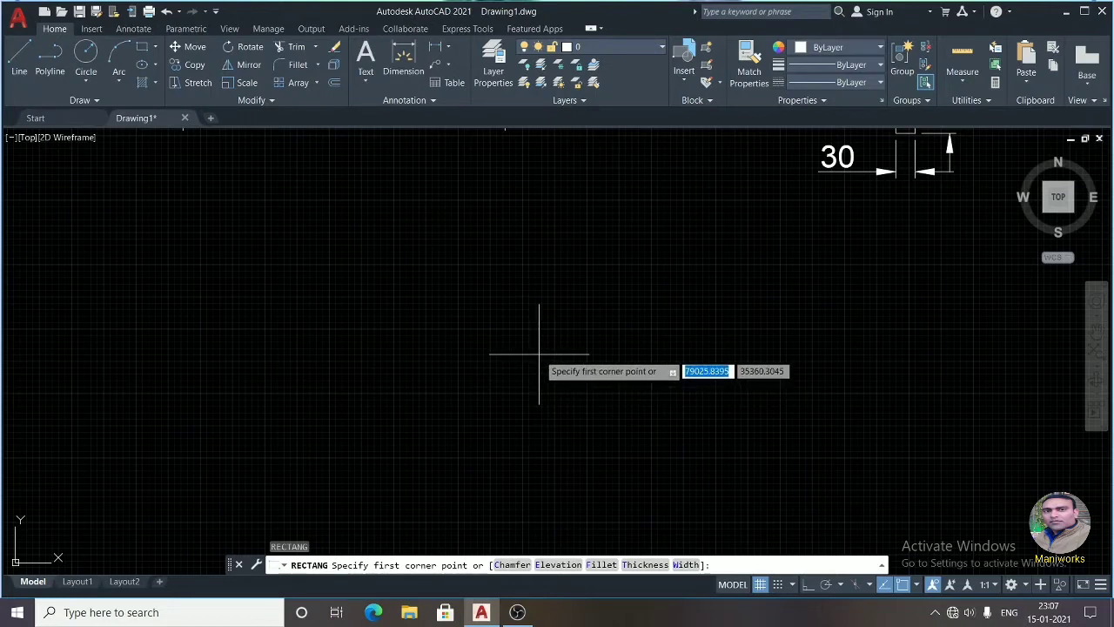
text(c)
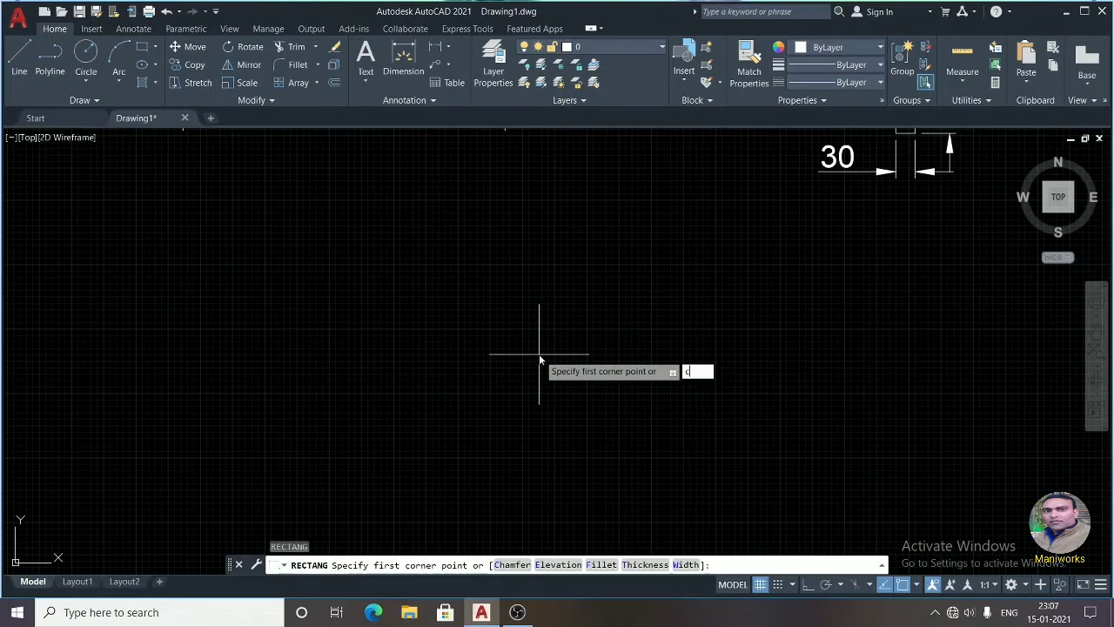
key(Return)
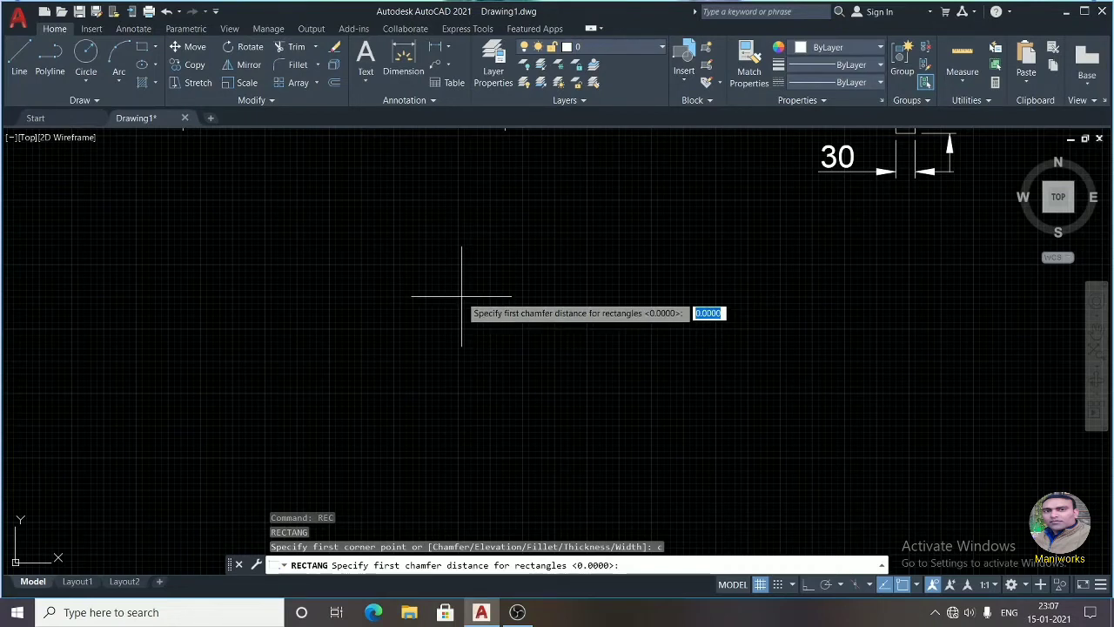
text(5)
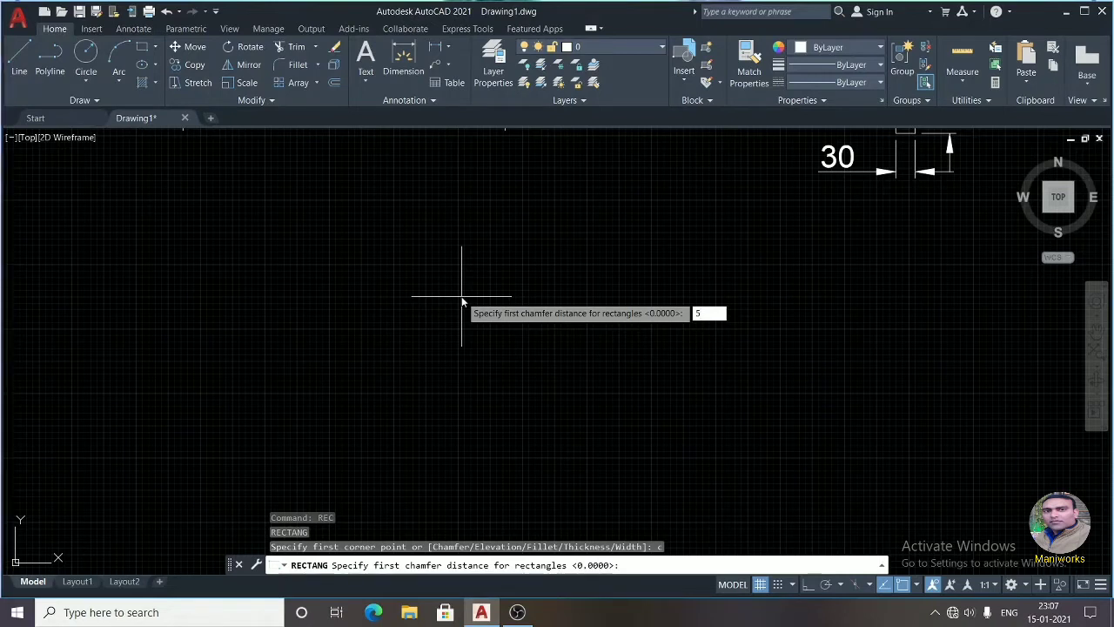
key(Return)
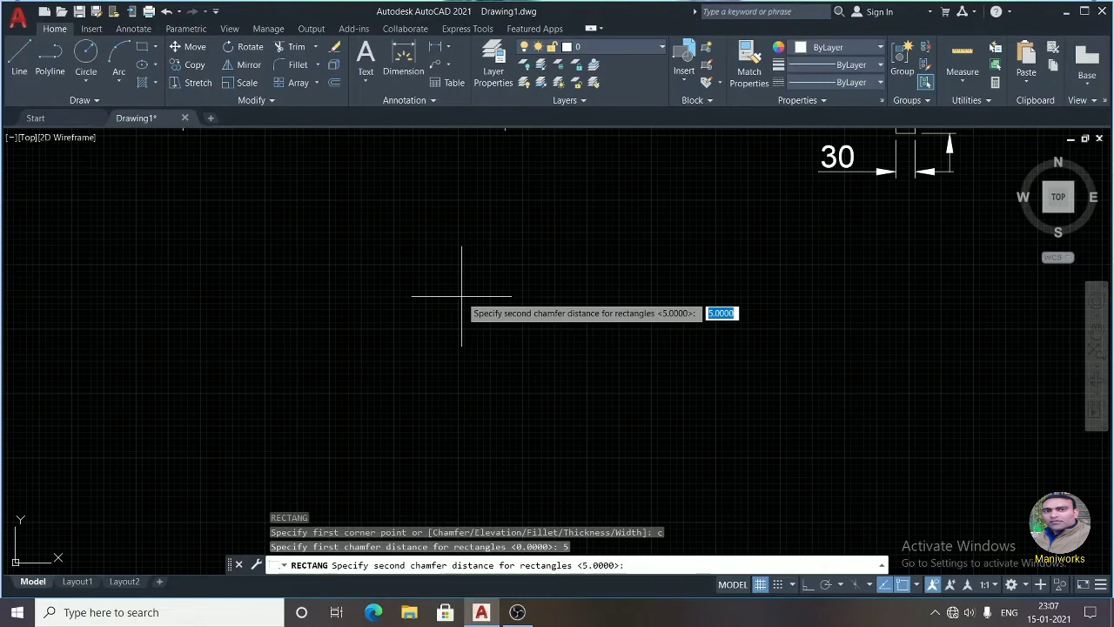
key(Return)
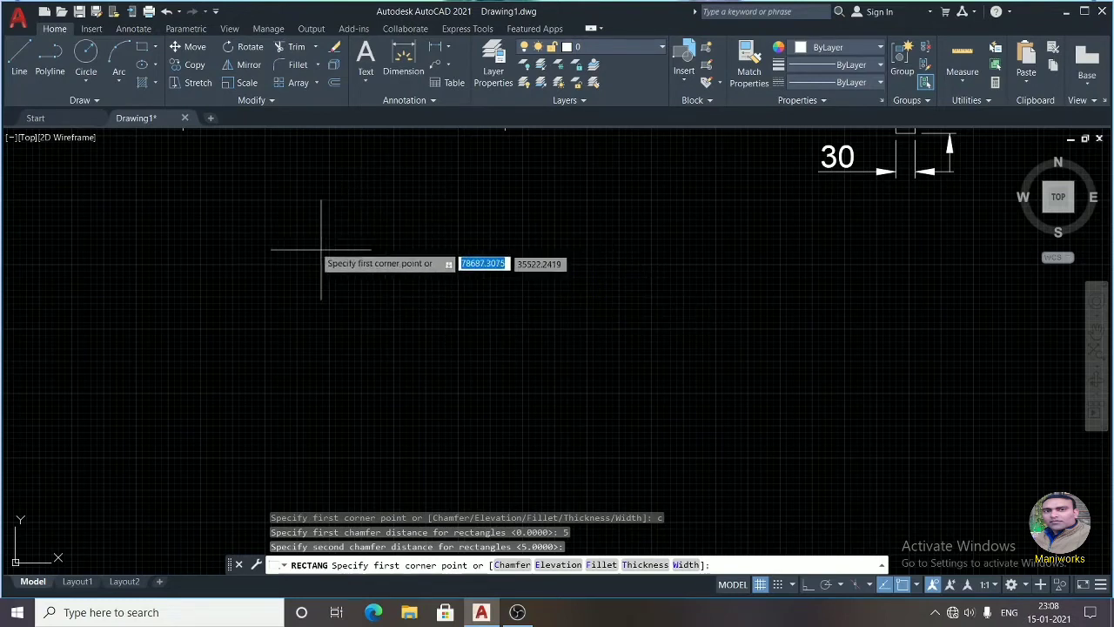
Pick the first corner and complete the chamfered rectangle at 200 by 100 with Ortho on, then centre it
click(246, 256)
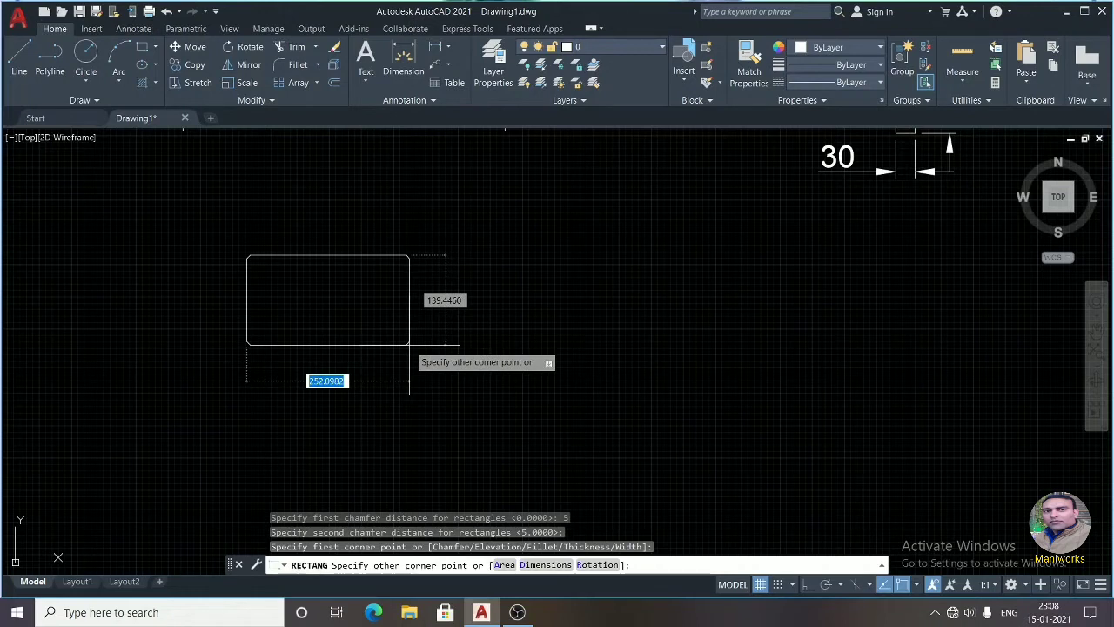
key(F8)
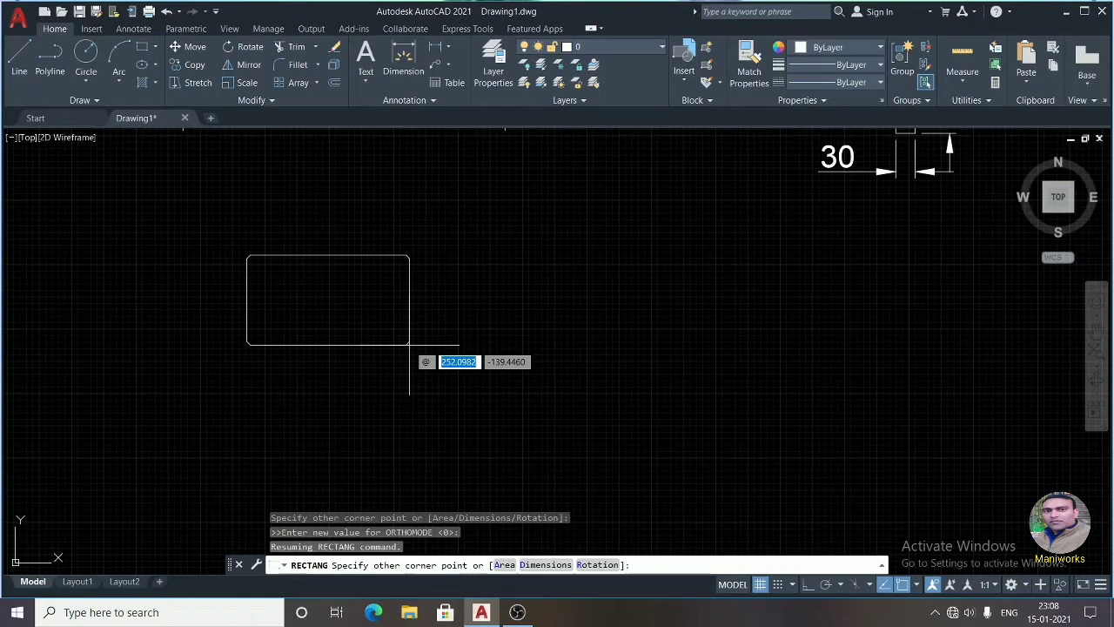
text(200)
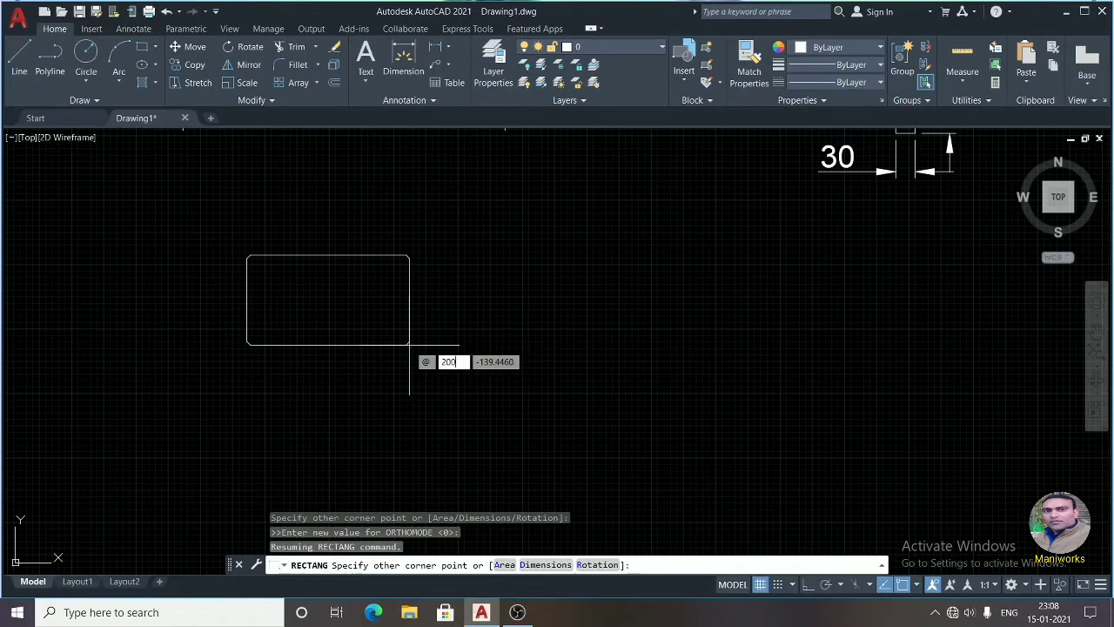
key(Tab)
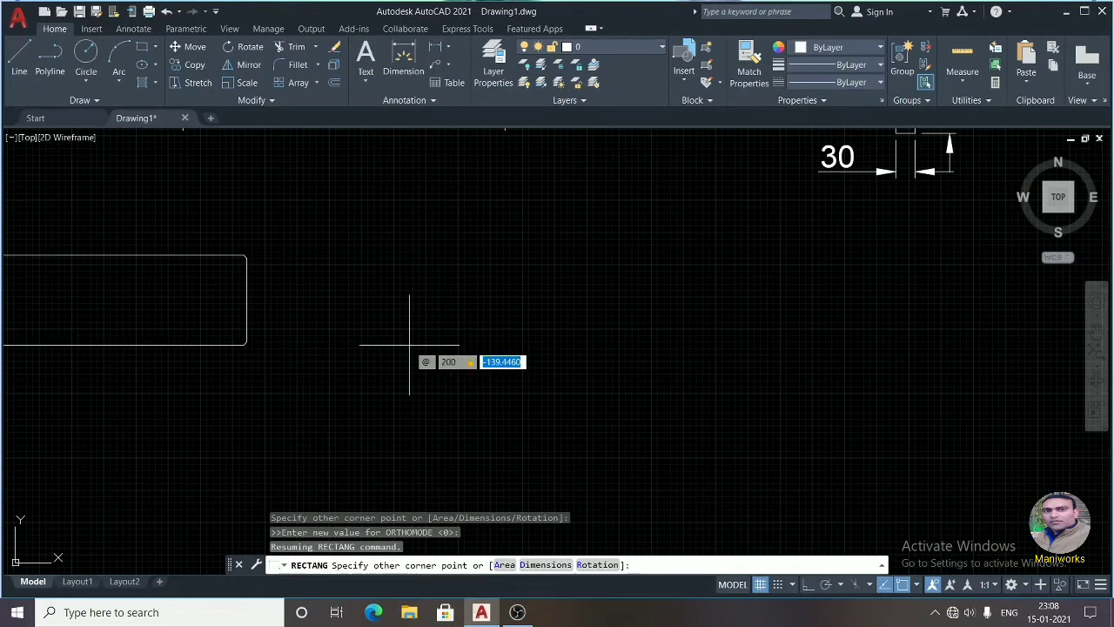
text(1)
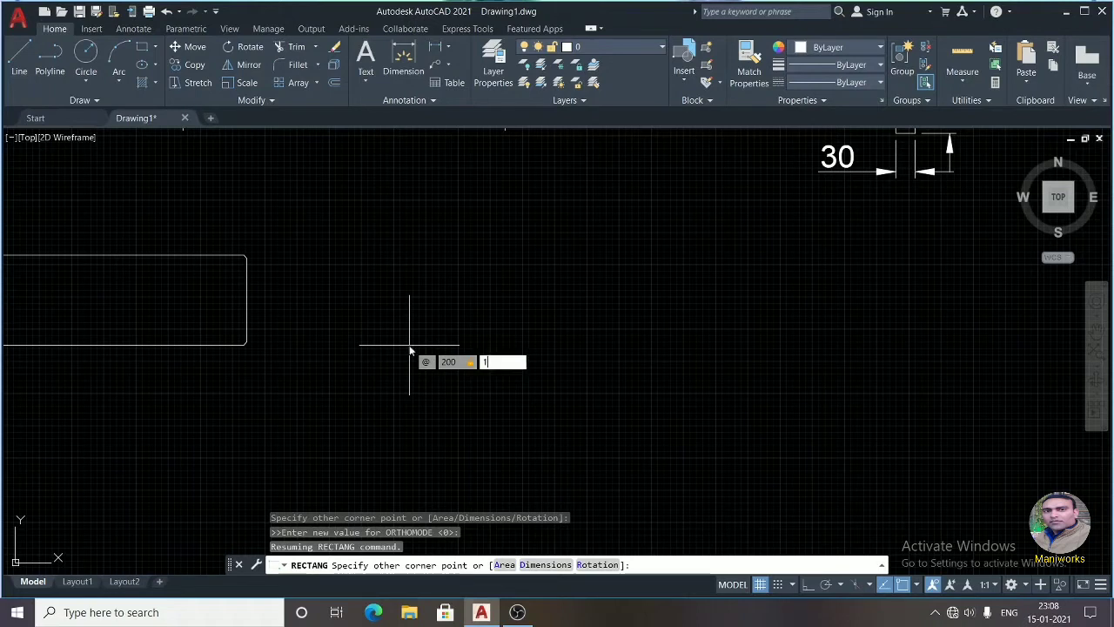
text(00)
key(Return)
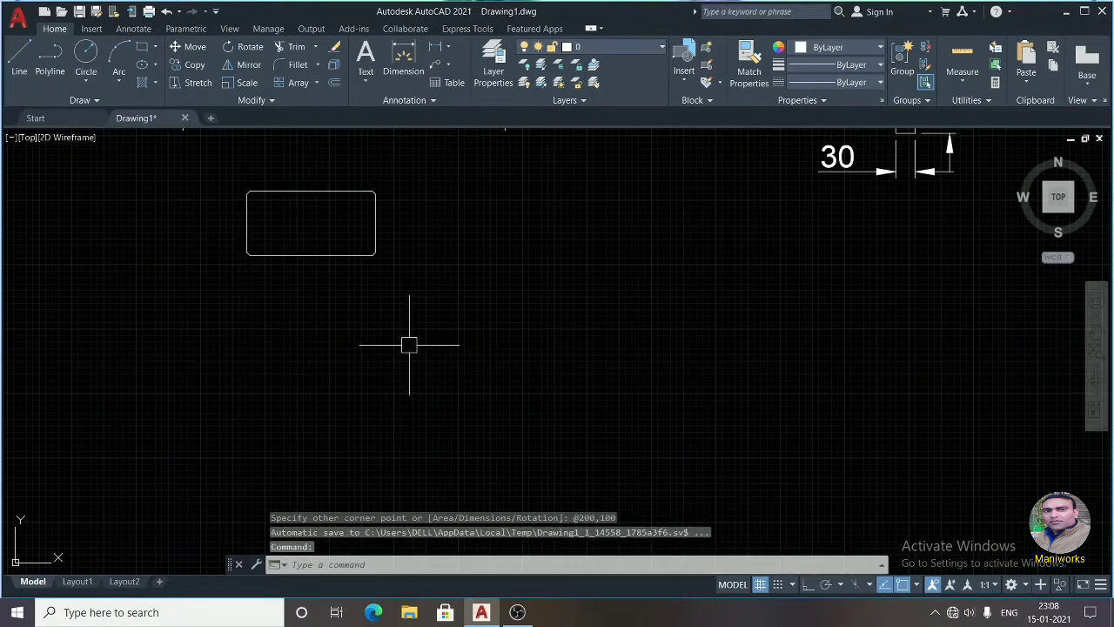
scroll(278, 238, up, 4)
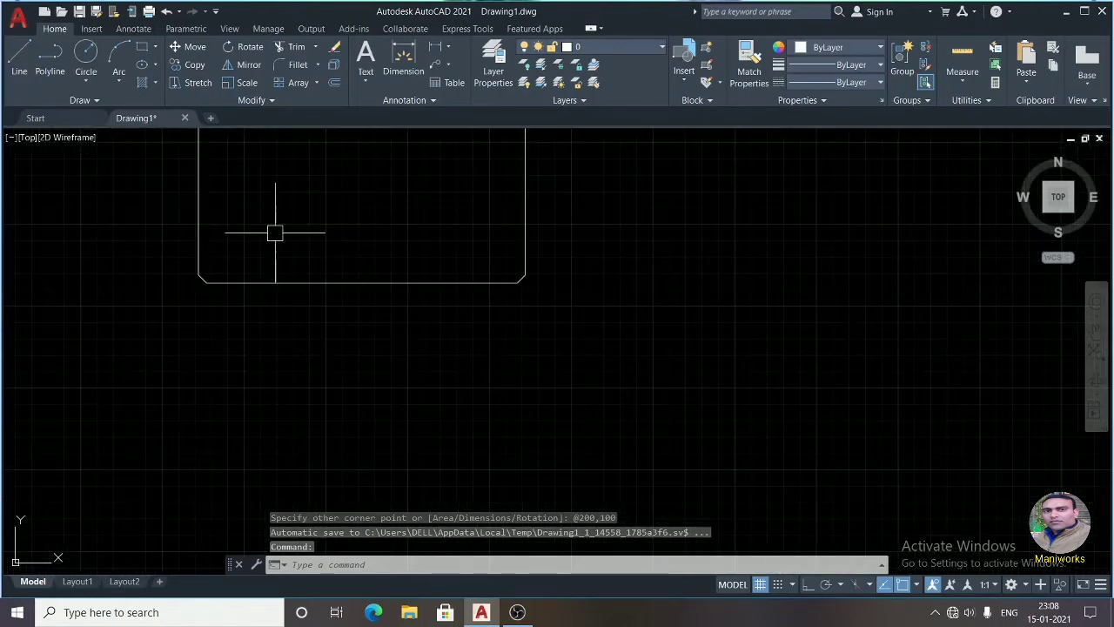
scroll(309, 301, down, 3)
scroll(288, 218, up, 2)
scroll(289, 215, up, 1)
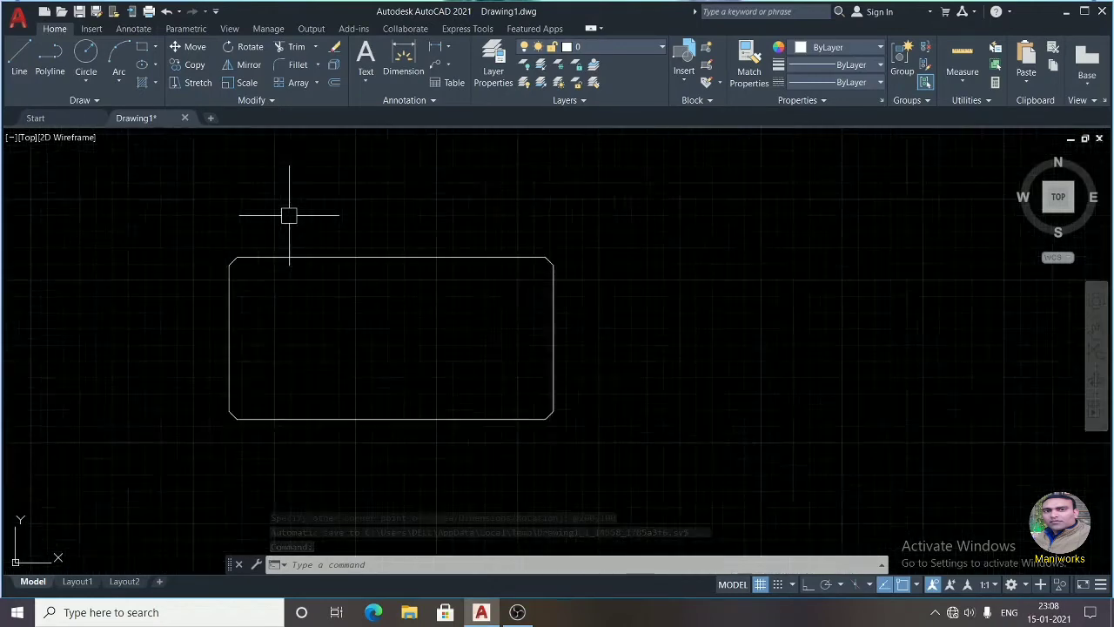
middle_drag(286, 252, 286, 282)
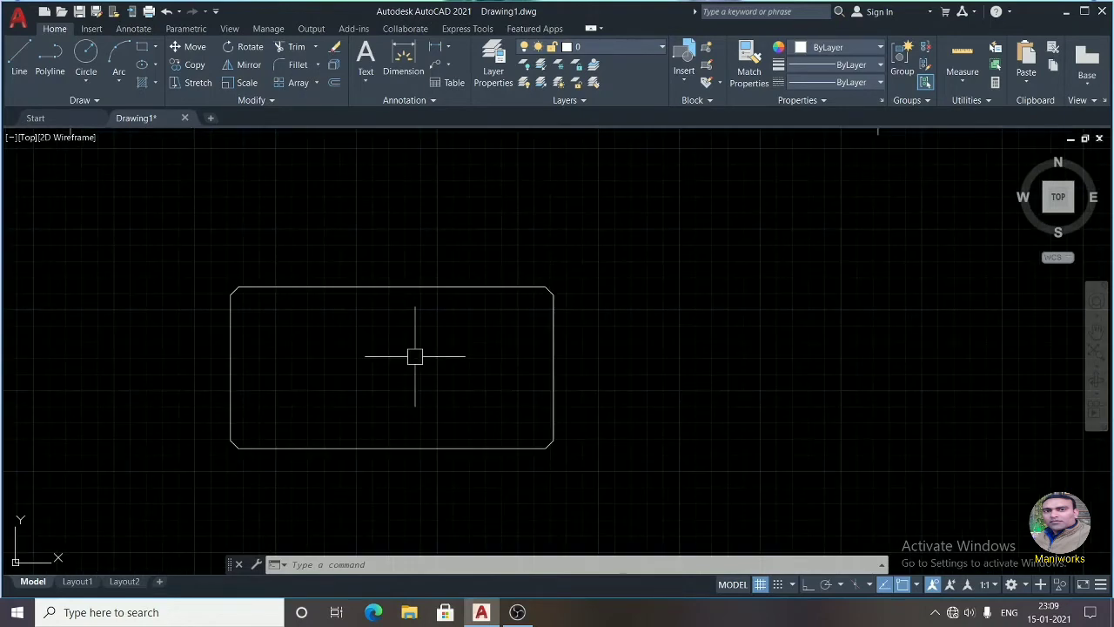
Dimension the rectangle's 200 width below its bottom edge
click(438, 50)
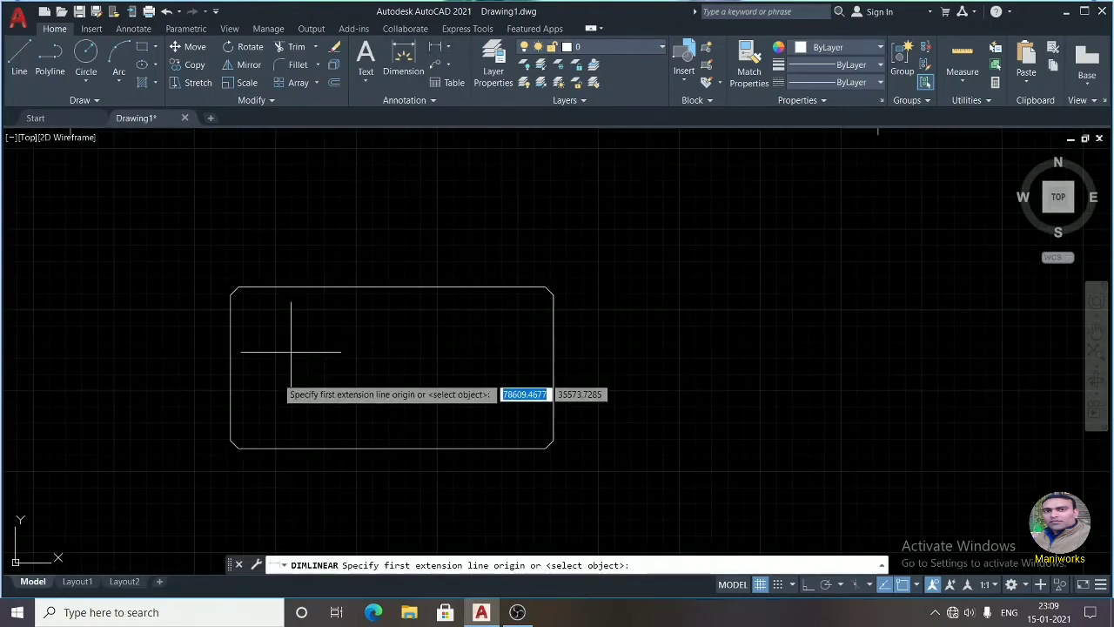
click(231, 439)
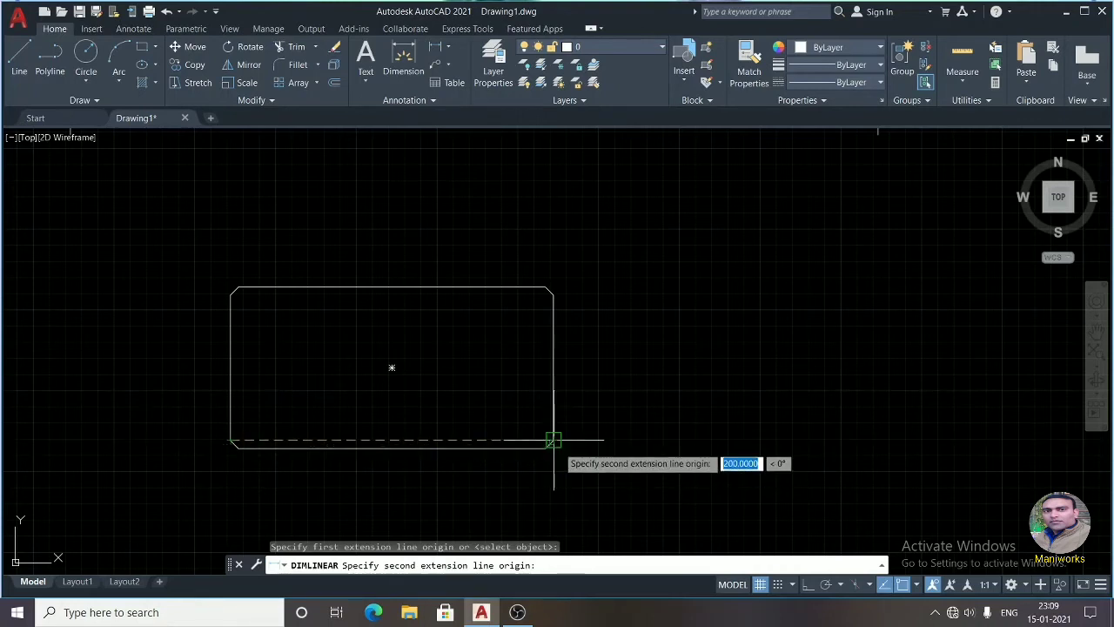
click(554, 439)
scroll(471, 464, down, 5)
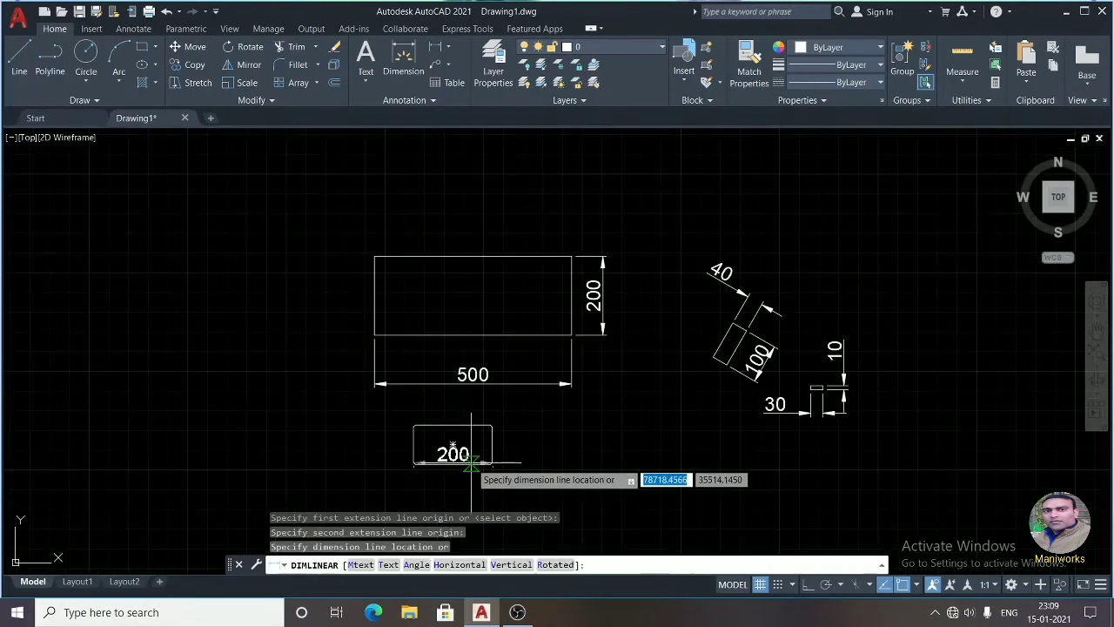
scroll(471, 464, up, 3)
scroll(466, 479, up, 3)
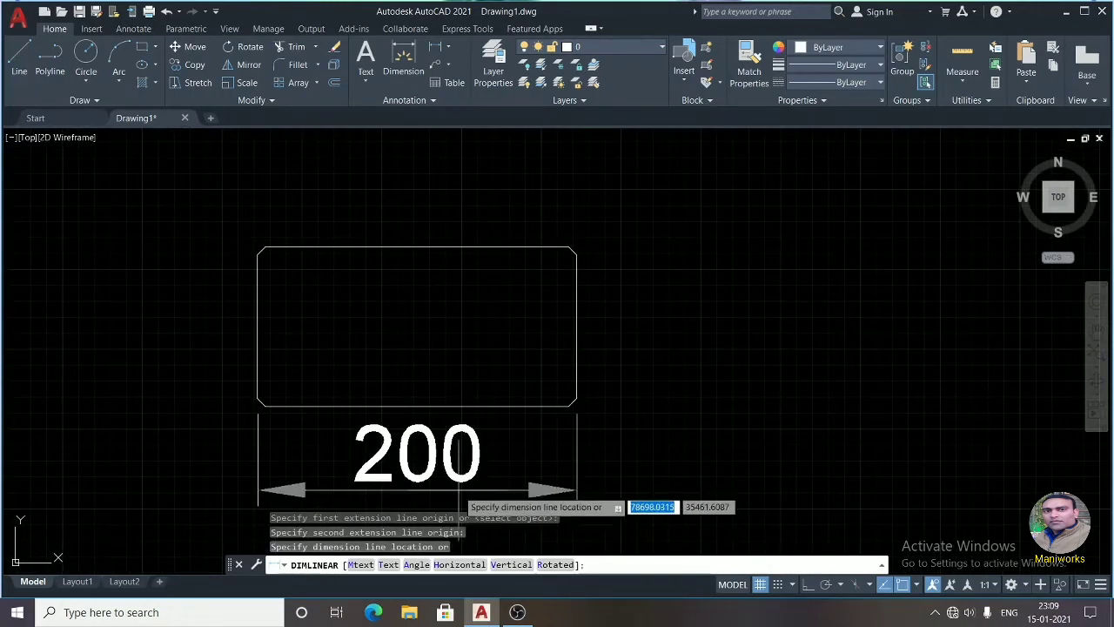
click(458, 491)
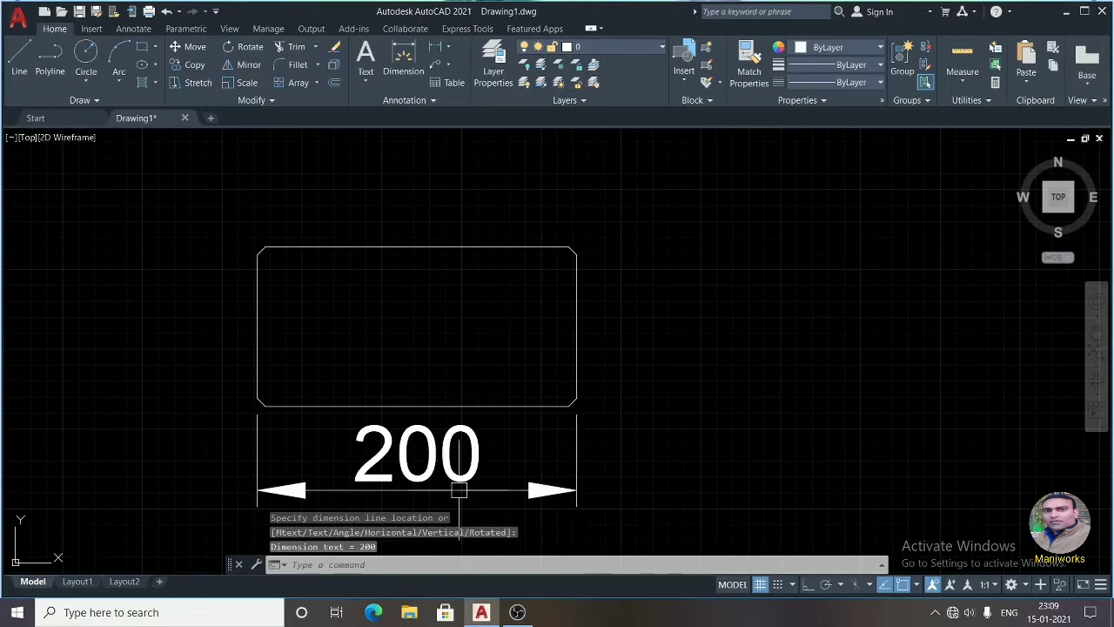
Dimension the rectangle's 100 height beside its right edge
click(437, 52)
scroll(577, 417, up, 2)
middle_drag(577, 410, 577, 370)
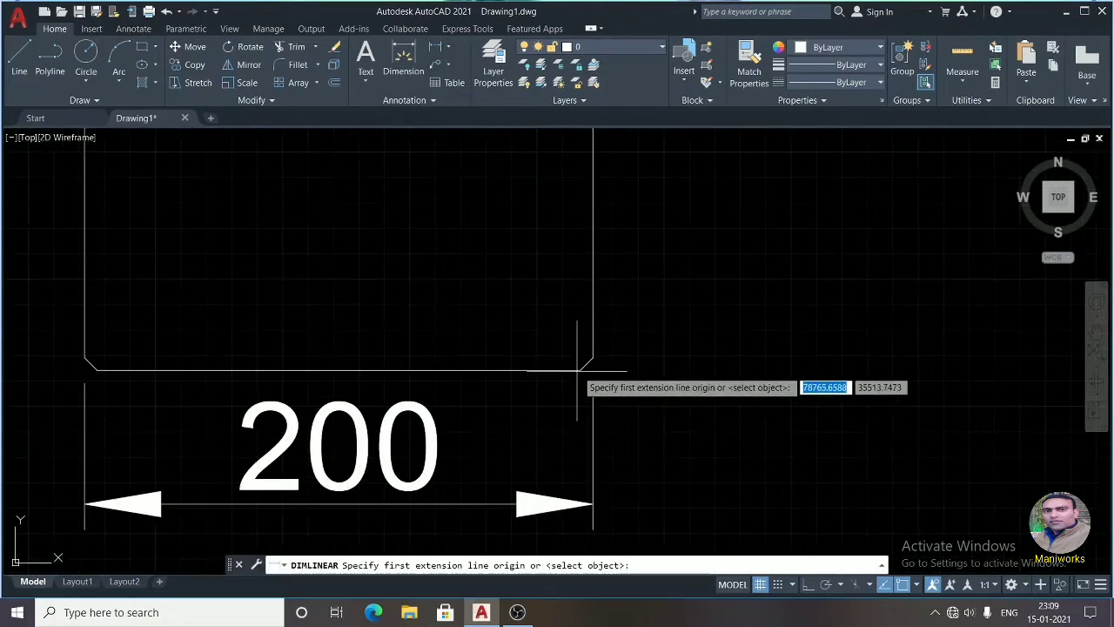
click(581, 370)
scroll(585, 372, down, 4)
scroll(579, 330, down, 2)
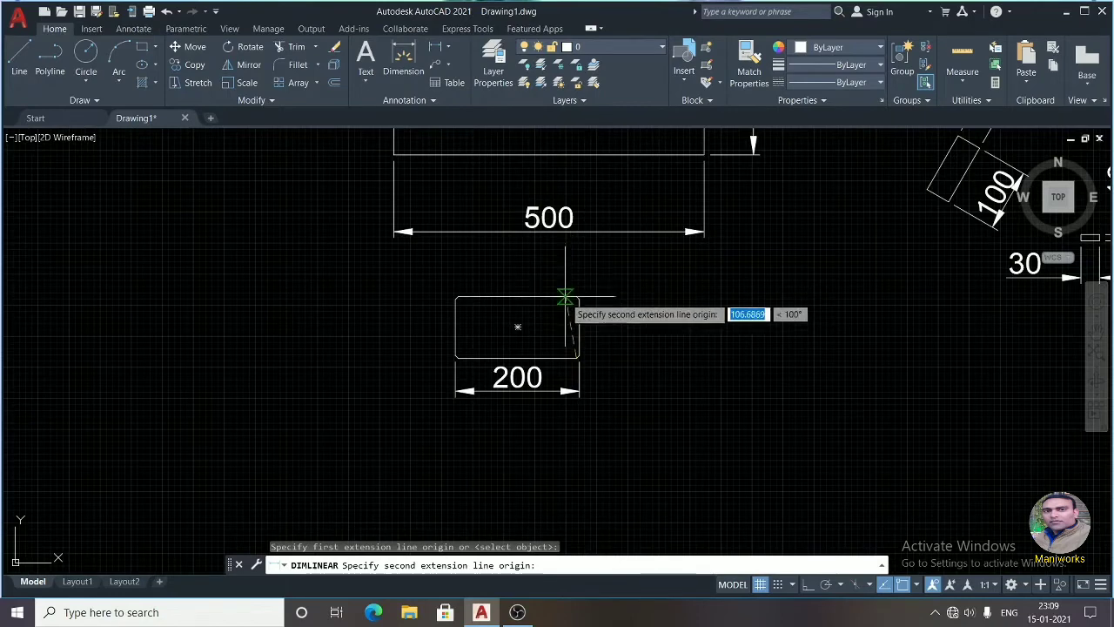
scroll(565, 298, up, 5)
click(604, 296)
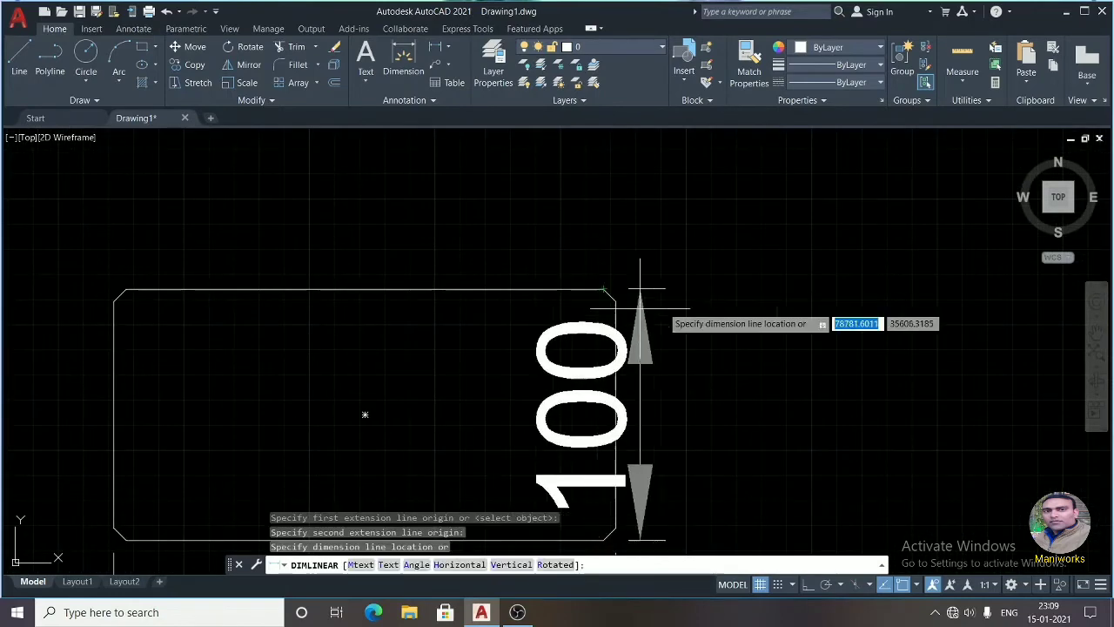
scroll(640, 309, down, 4)
click(803, 347)
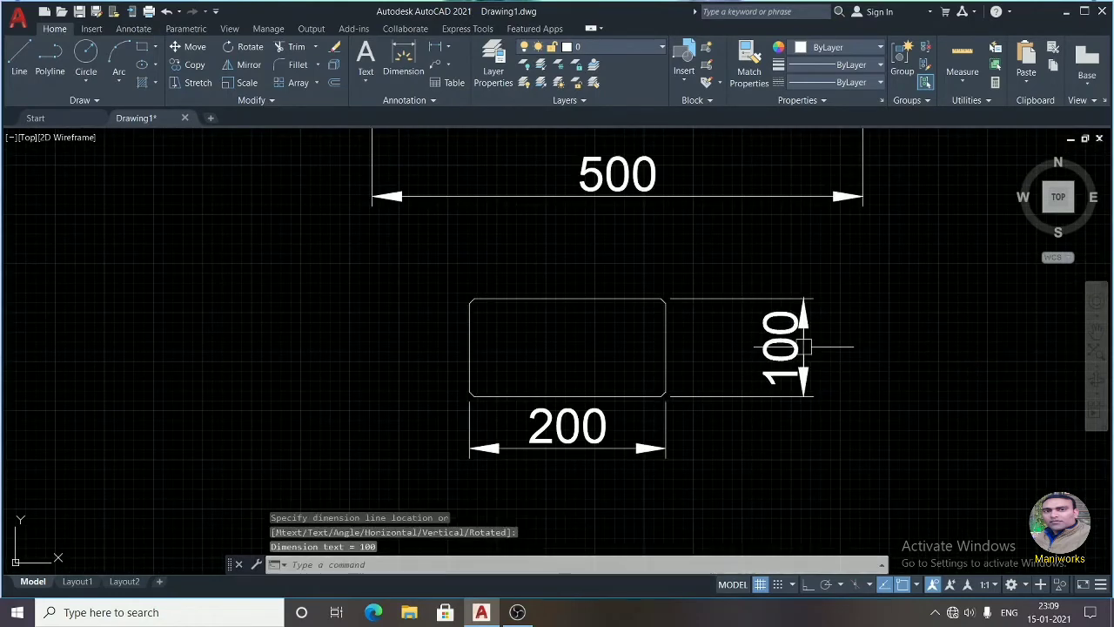
Add a horizontal 5 dimension across the corner chamfer
click(441, 52)
scroll(662, 296, up, 5)
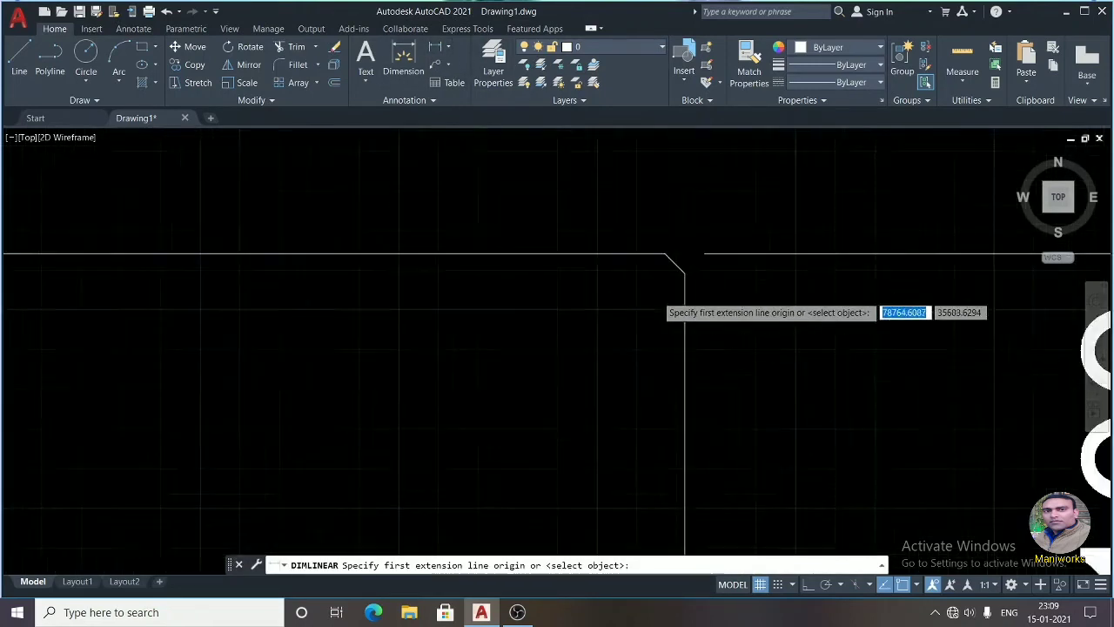
scroll(666, 275, up, 2)
click(699, 258)
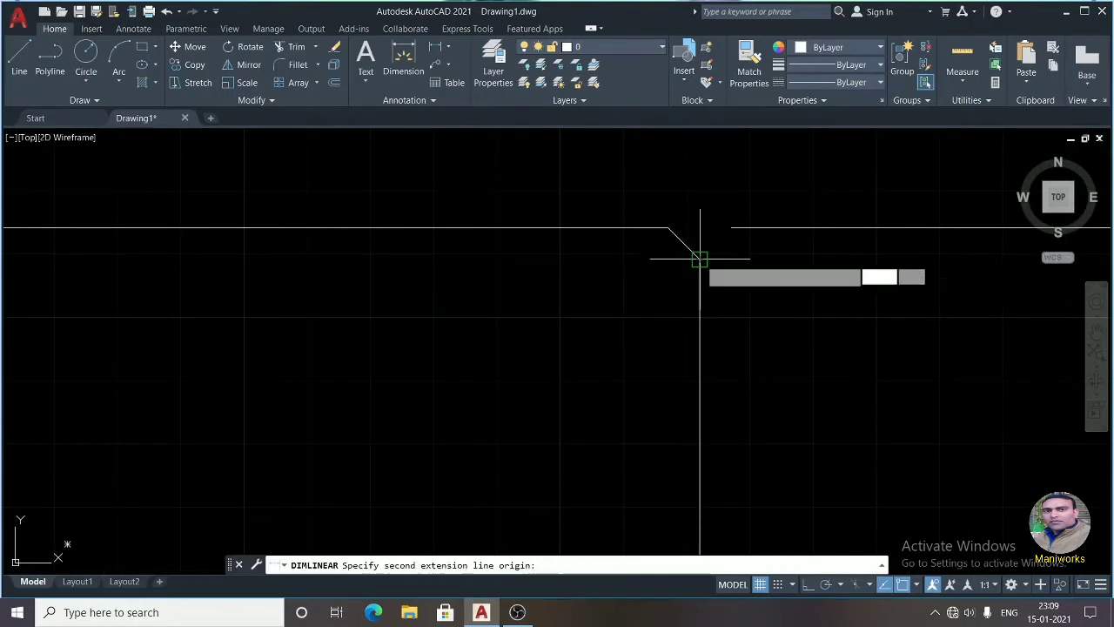
click(667, 226)
scroll(667, 240, down, 2)
scroll(667, 261, down, 3)
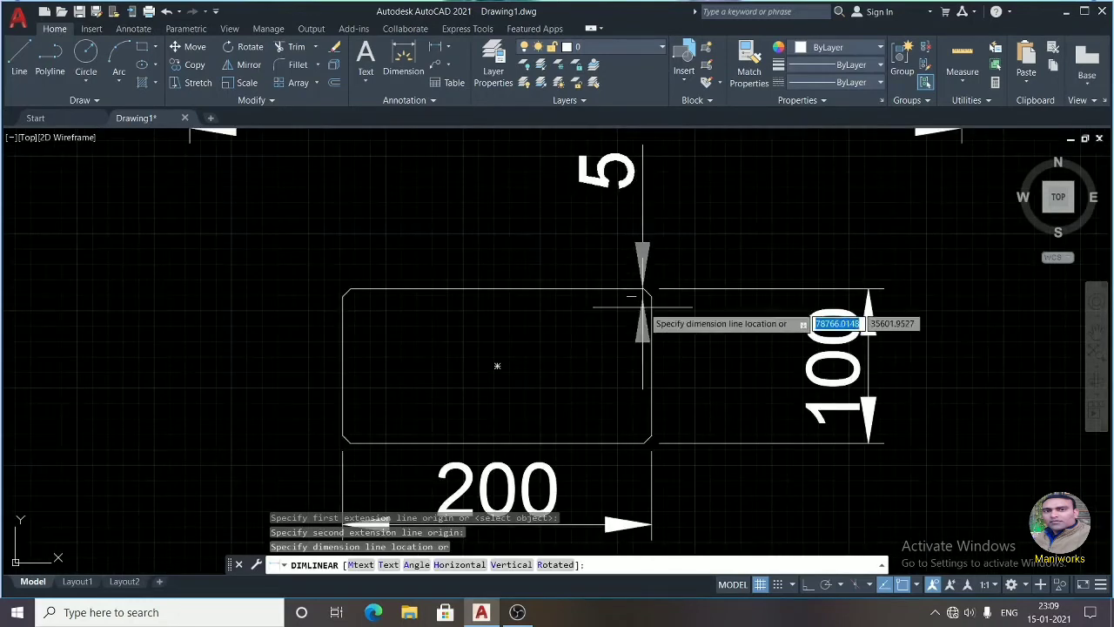
click(645, 206)
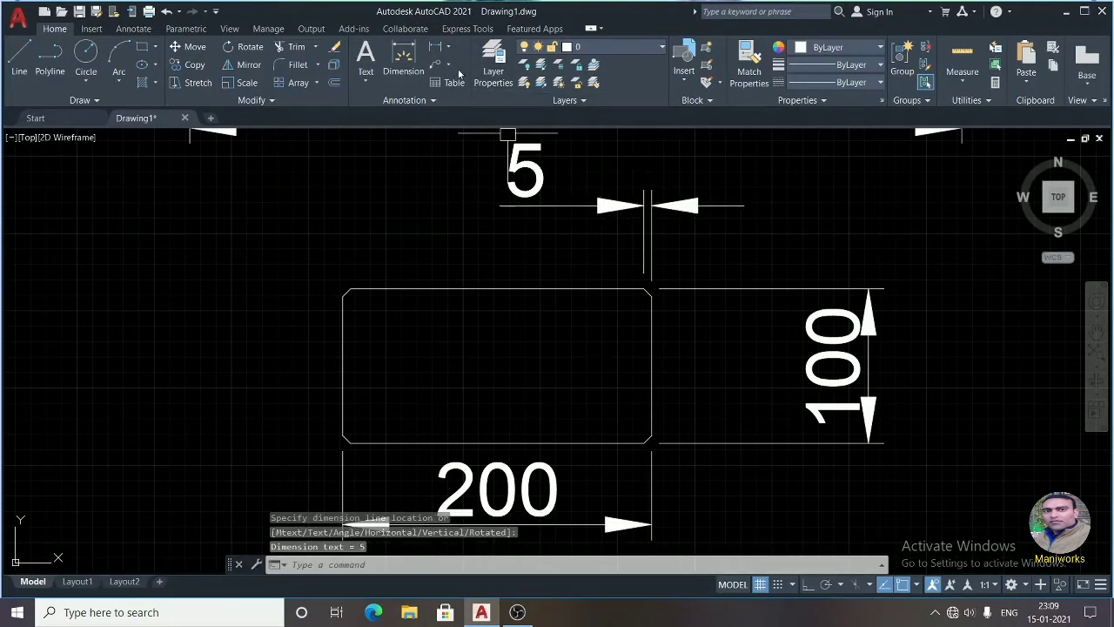
Add a vertical 5 dimension for the other leg of the corner chamfer
click(435, 48)
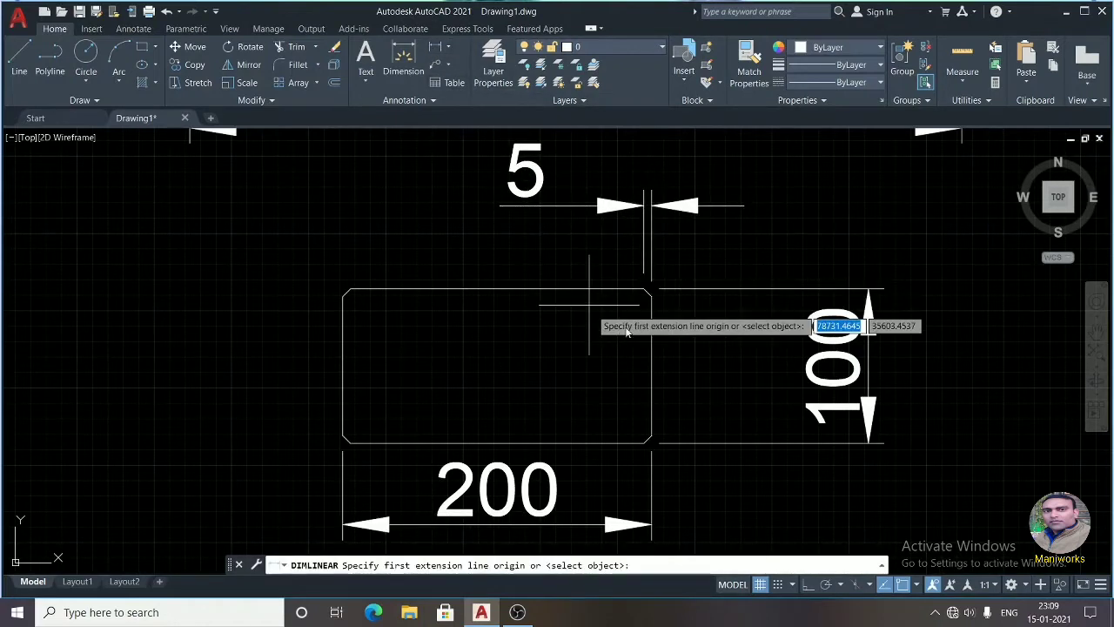
scroll(653, 304, up, 2)
click(652, 269)
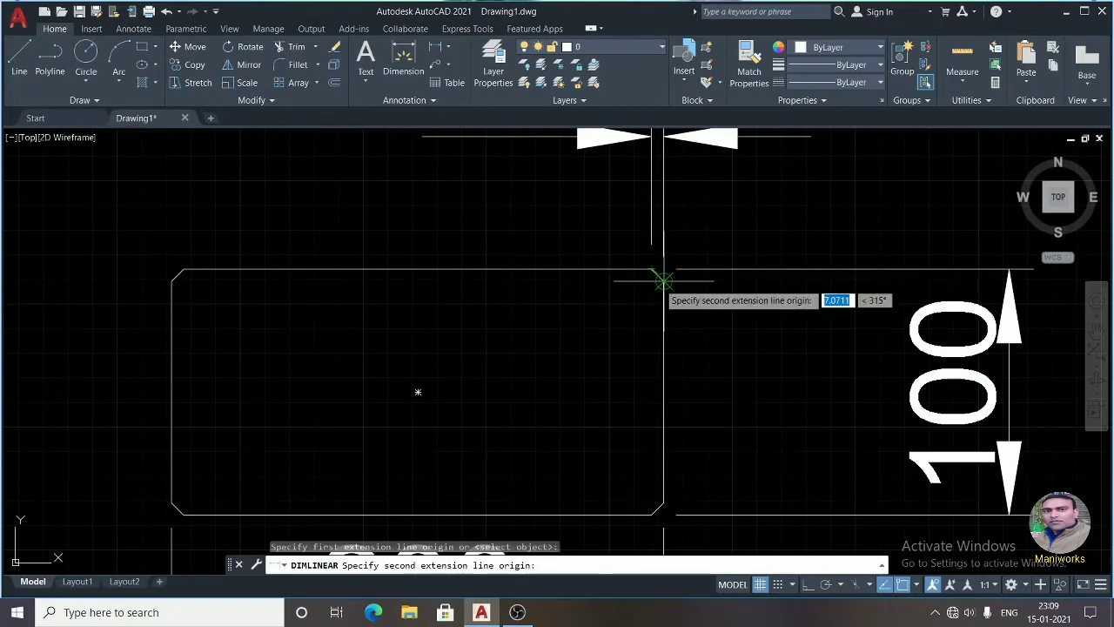
click(663, 280)
scroll(659, 256, down, 2)
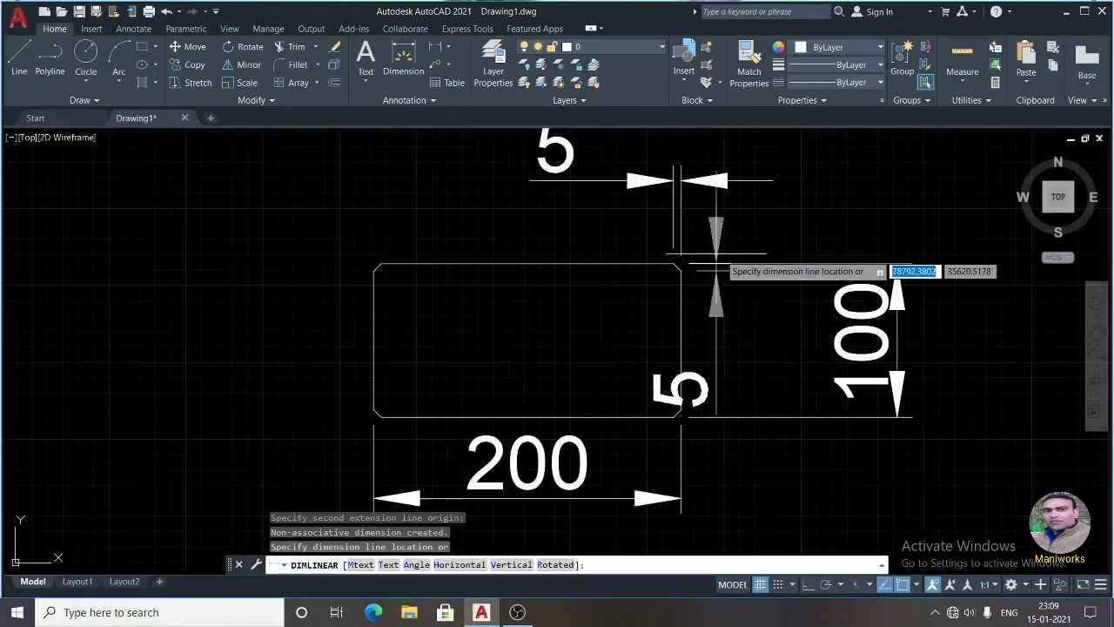
scroll(780, 263, up, 2)
click(782, 269)
scroll(780, 261, down, 5)
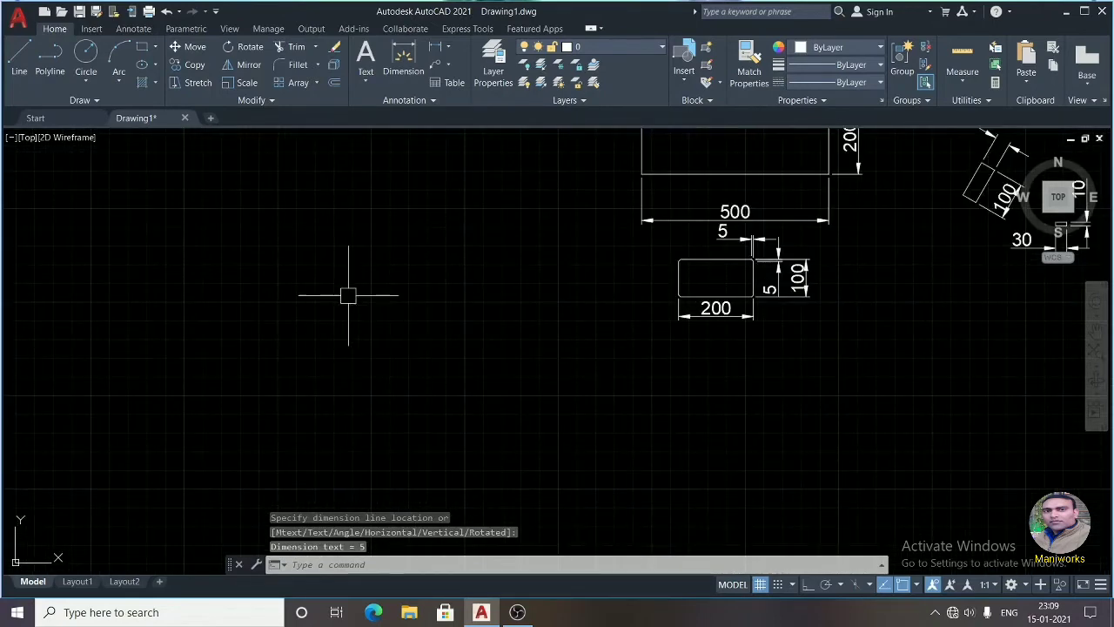
scroll(352, 300, up, 2)
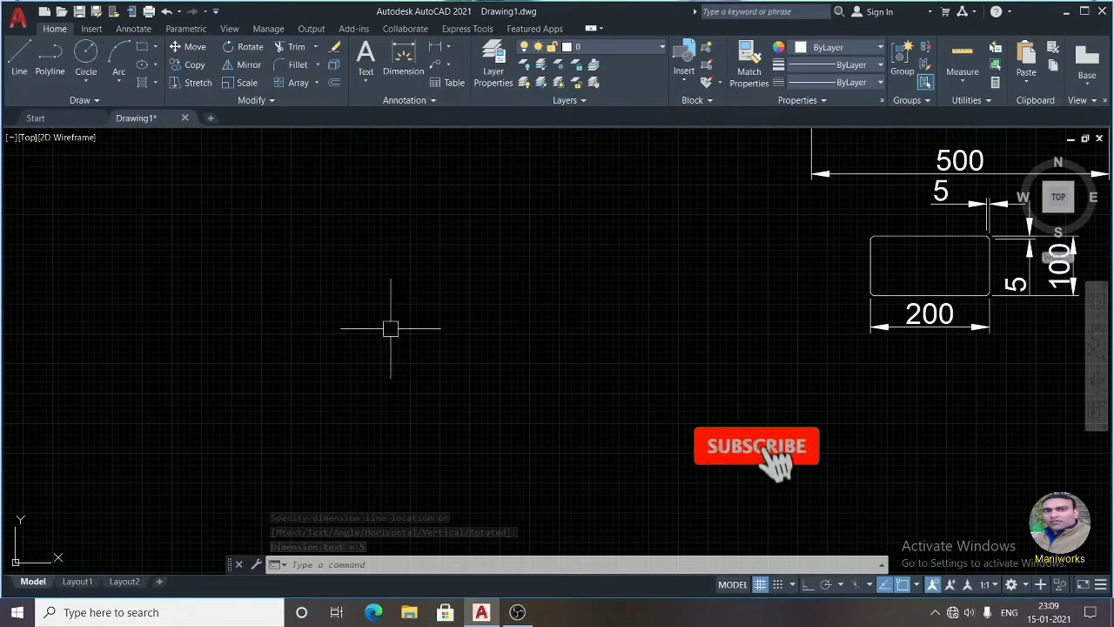
Start a rectangle at elevation 10 and fix its first corner left of the dimensioned rectangle
text(r)
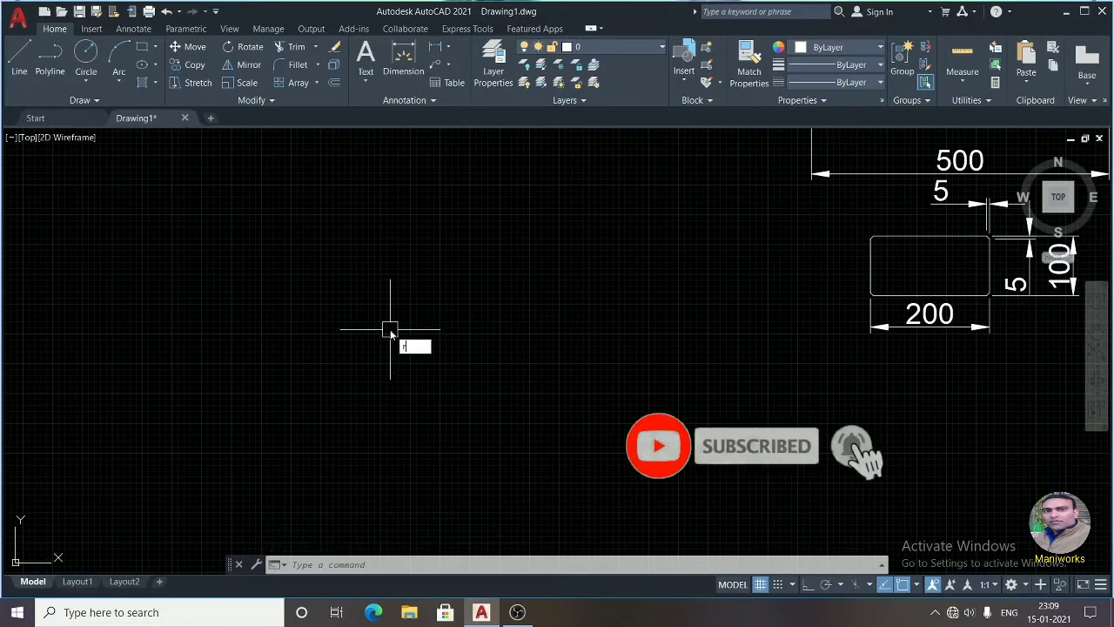
text(ec)
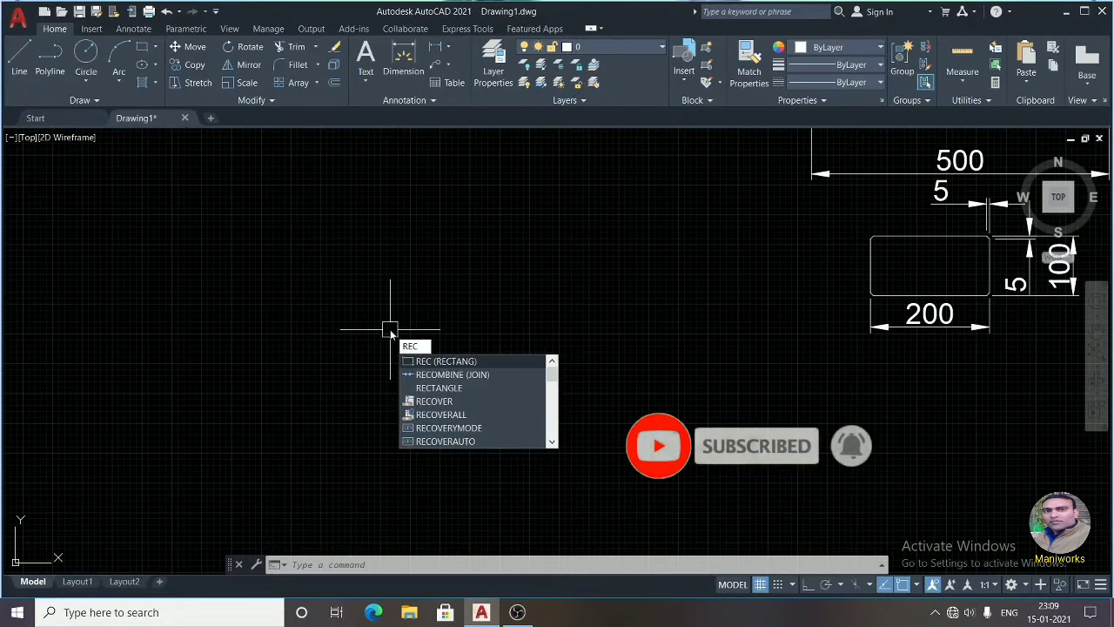
key(Return)
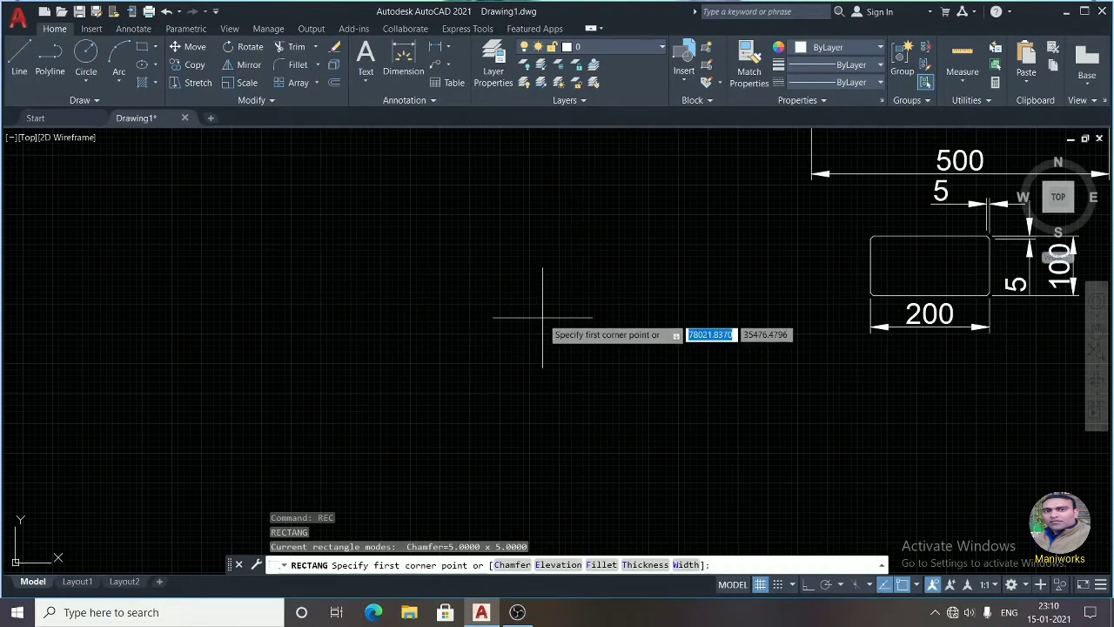
text(e)
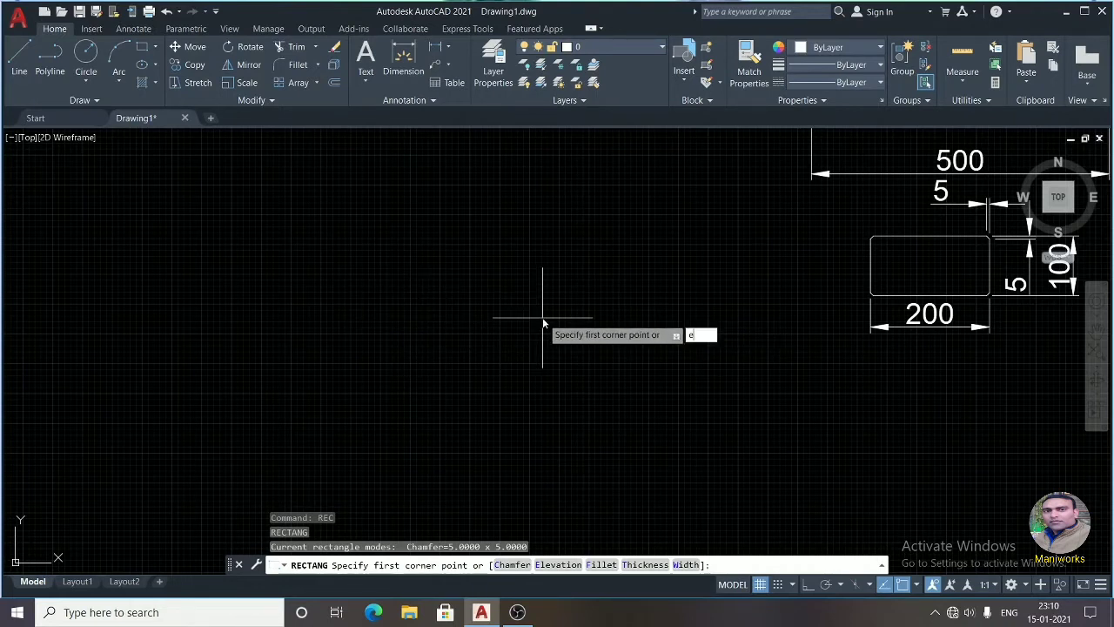
key(Return)
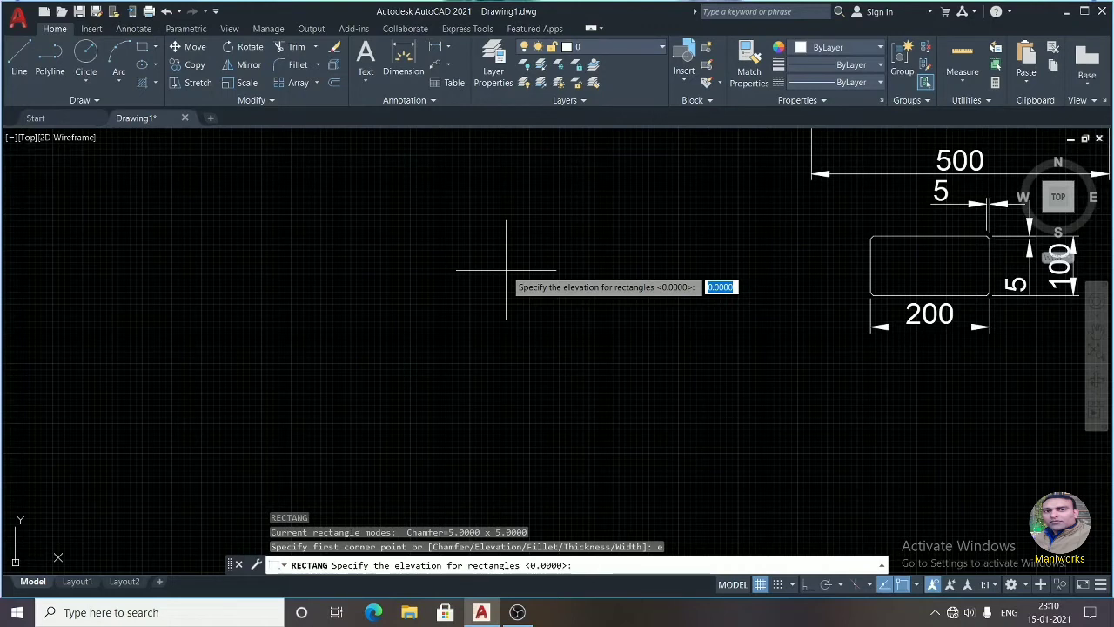
text(10)
key(Return)
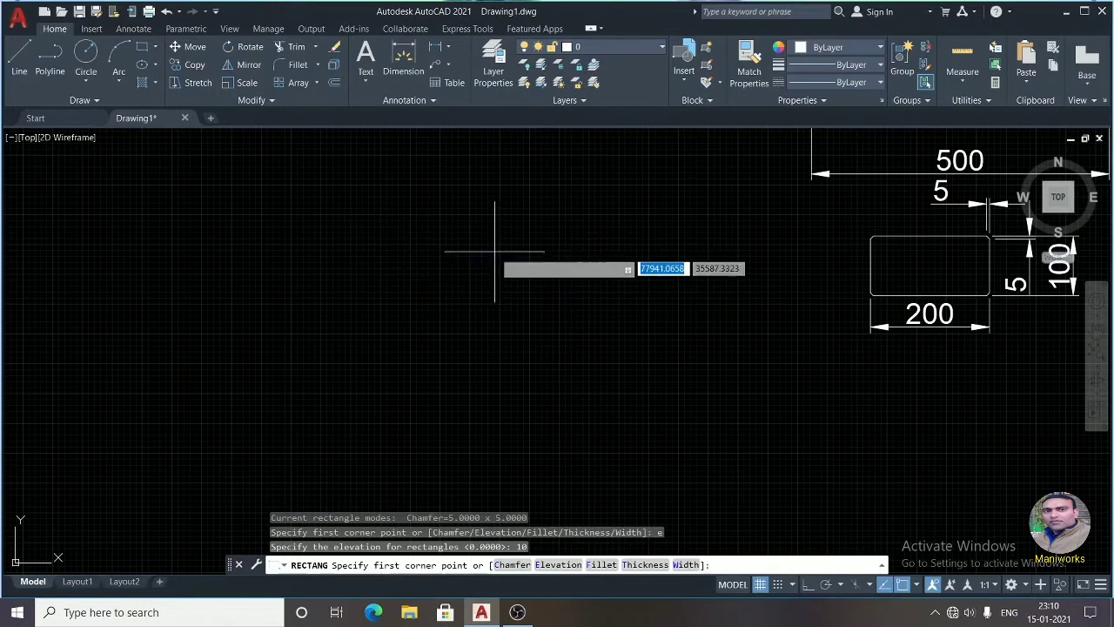
click(496, 250)
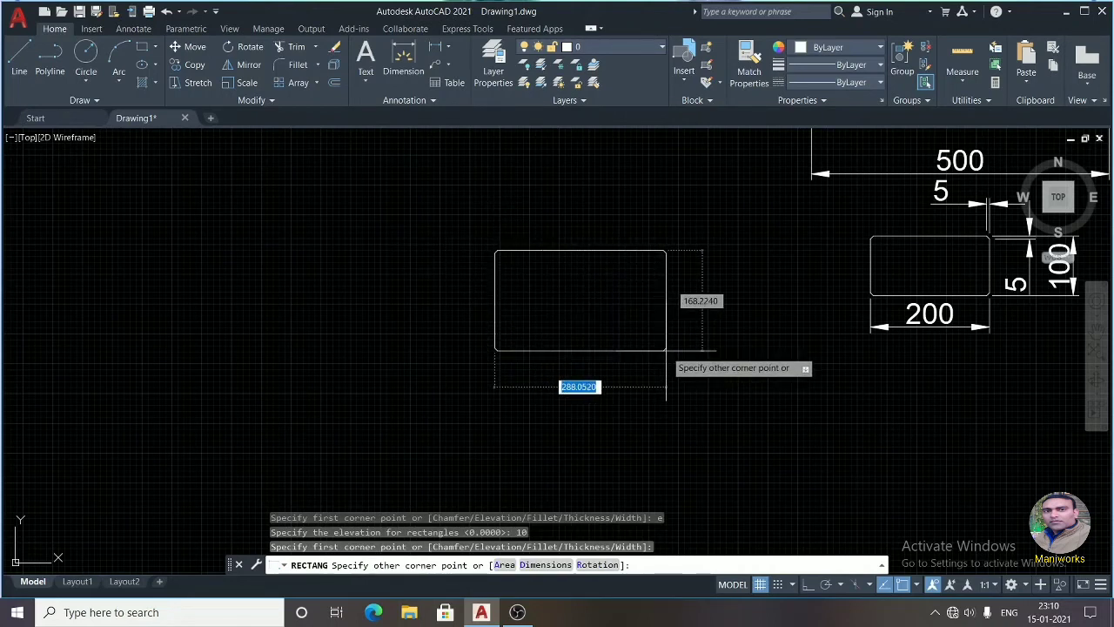
scroll(666, 350, up, 4)
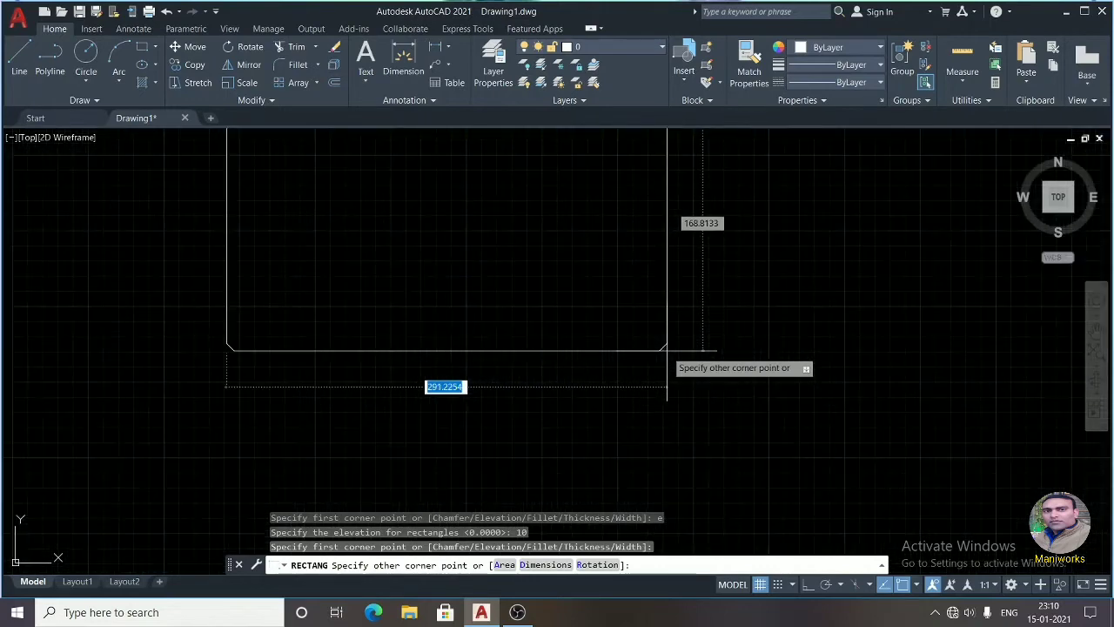
scroll(666, 350, up, 3)
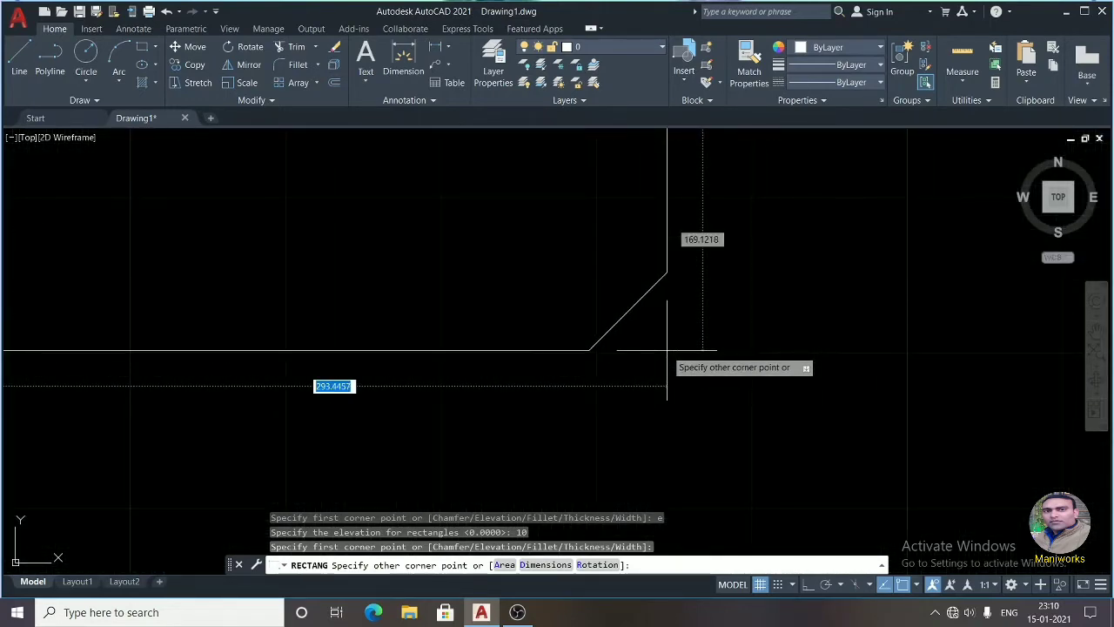
scroll(667, 350, down, 5)
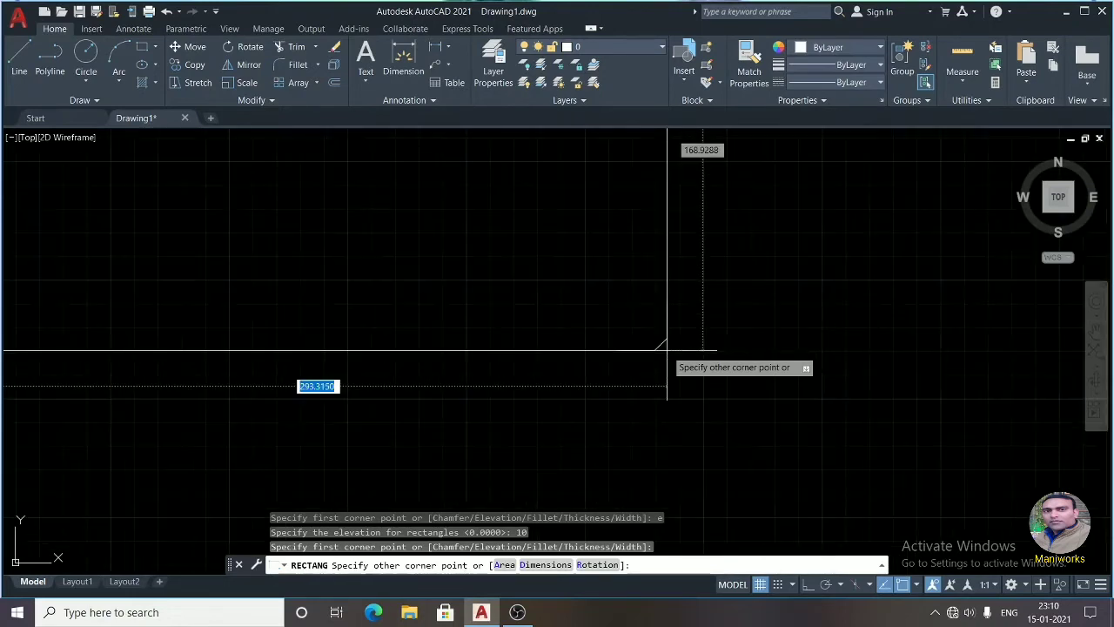
scroll(667, 350, down, 2)
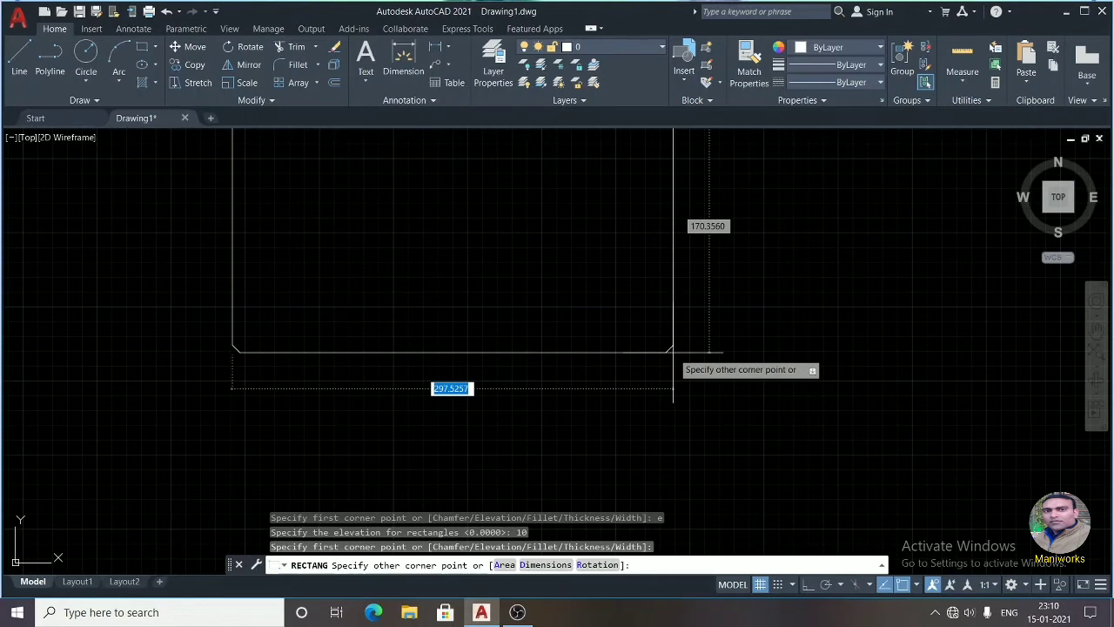
scroll(672, 352, down, 3)
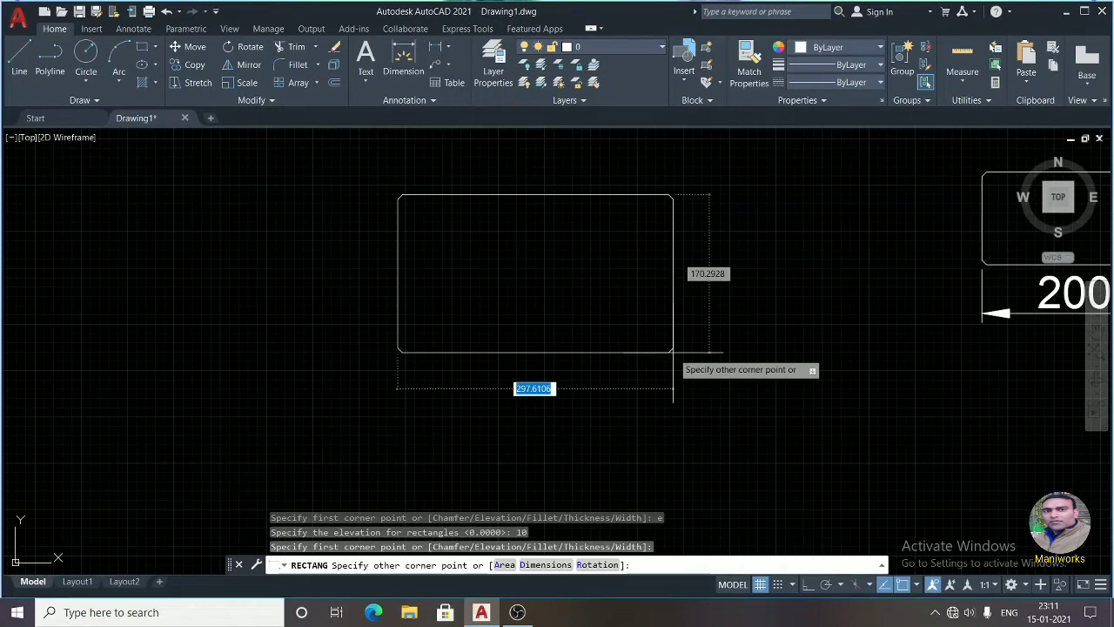
Use the Dimensions option to make the rectangle 200 long by 80 wide and place it
text(d)
key(Return)
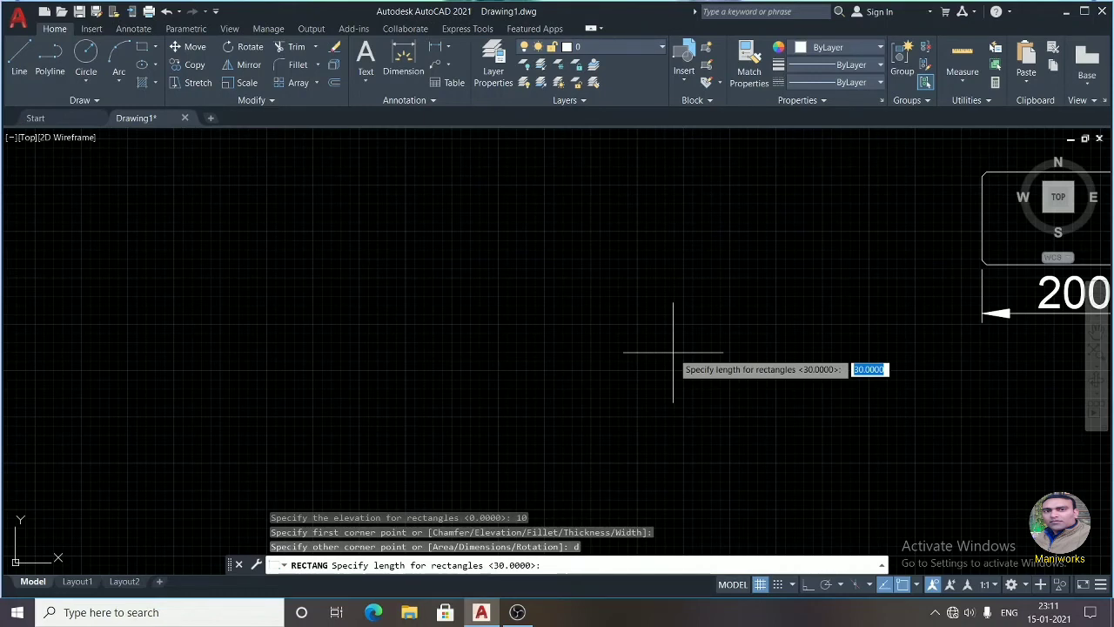
text(200)
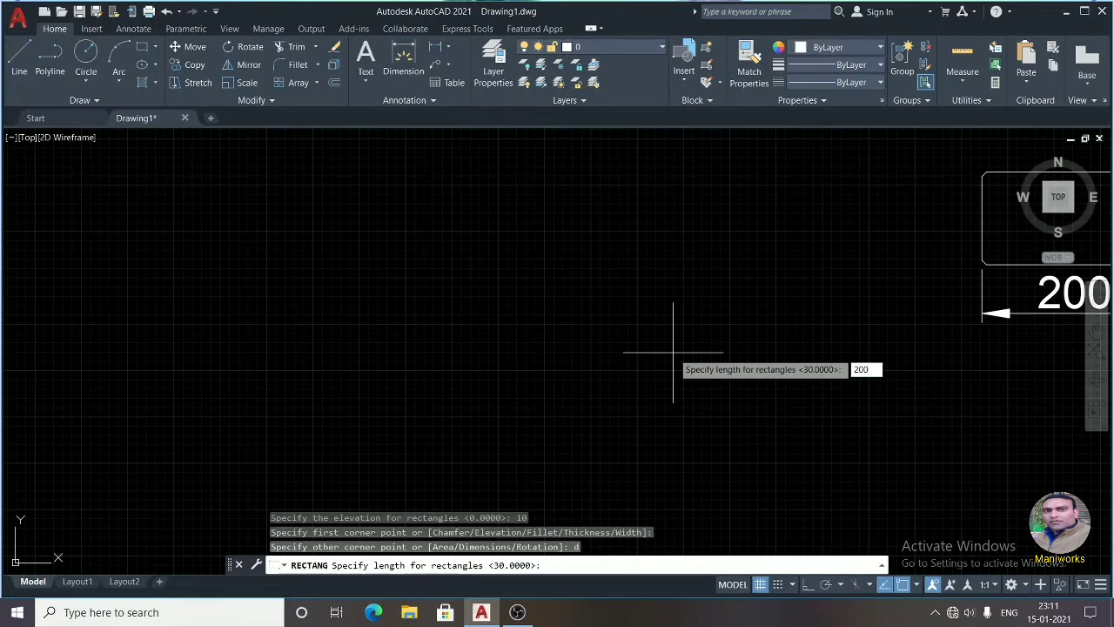
key(Return)
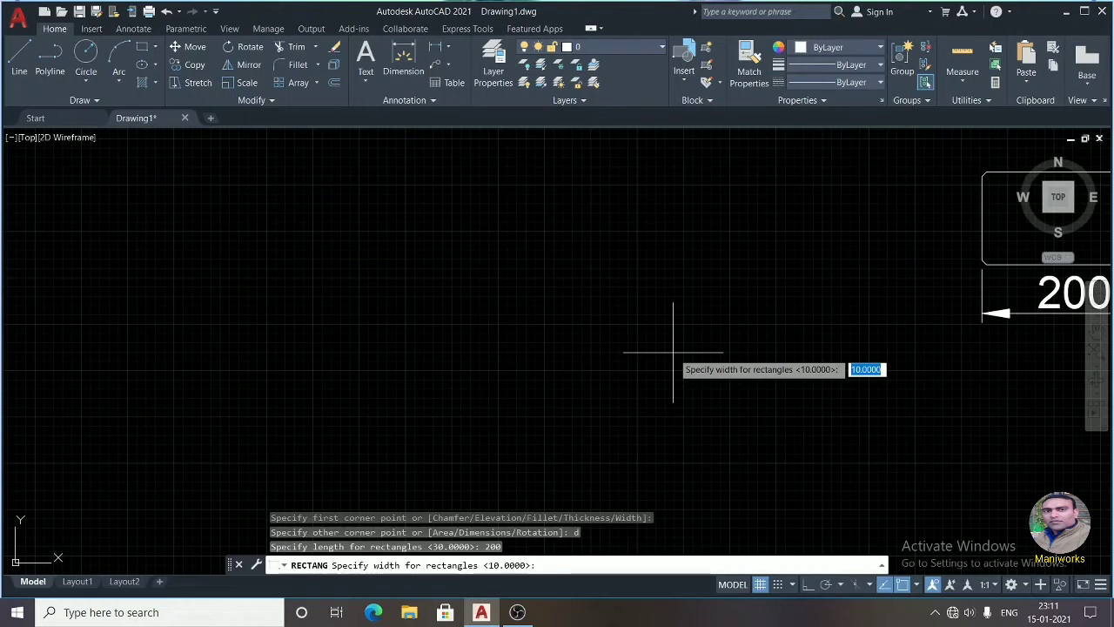
text(80)
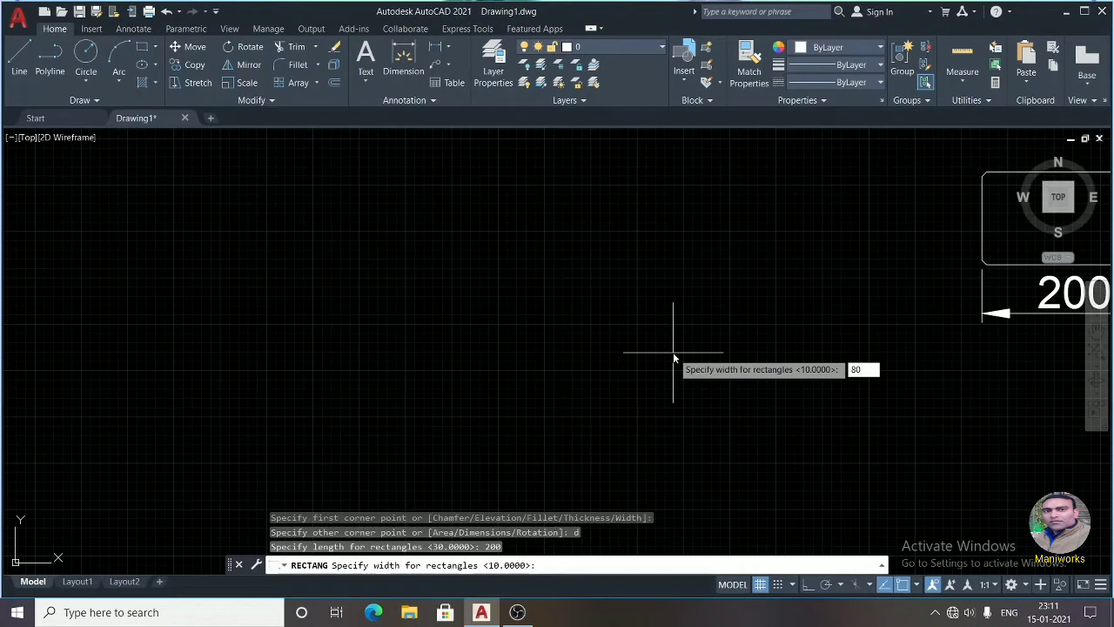
key(Return)
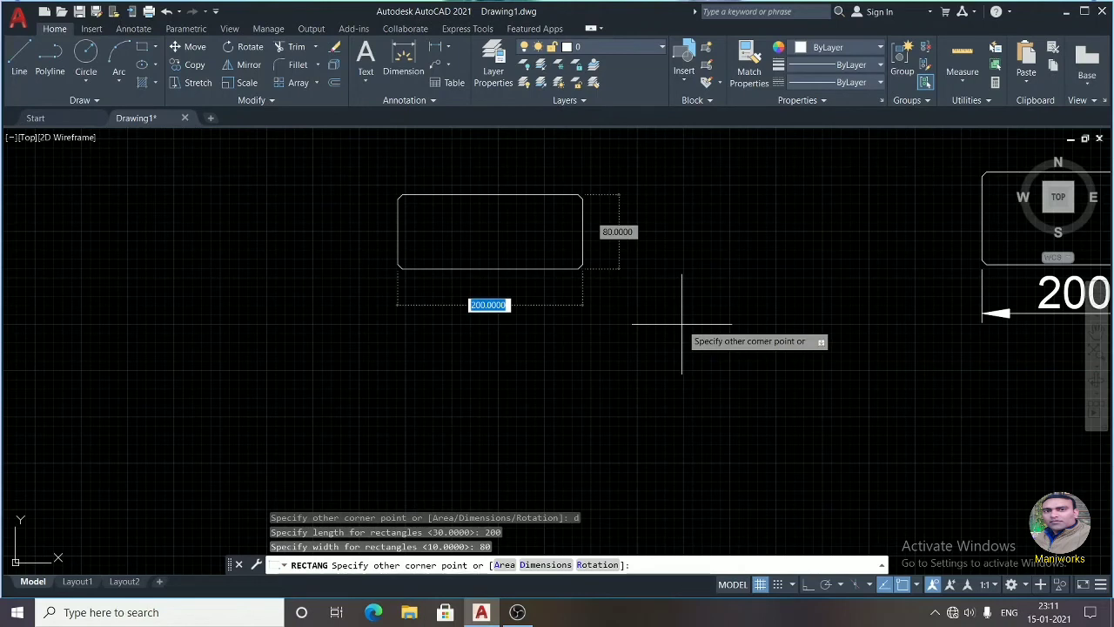
key(Return)
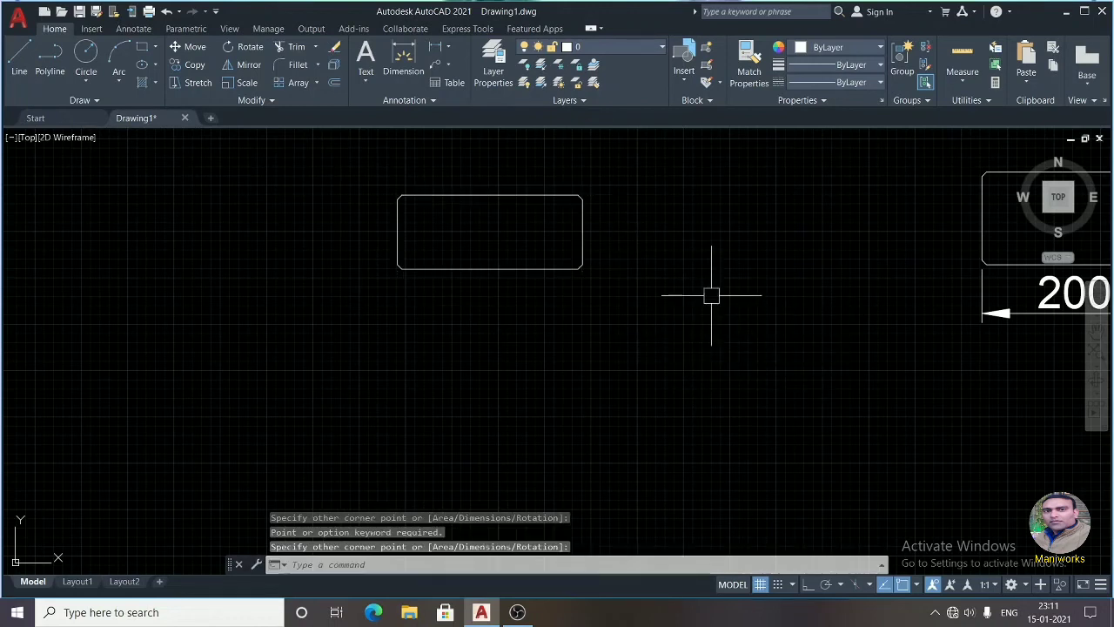
key(Return)
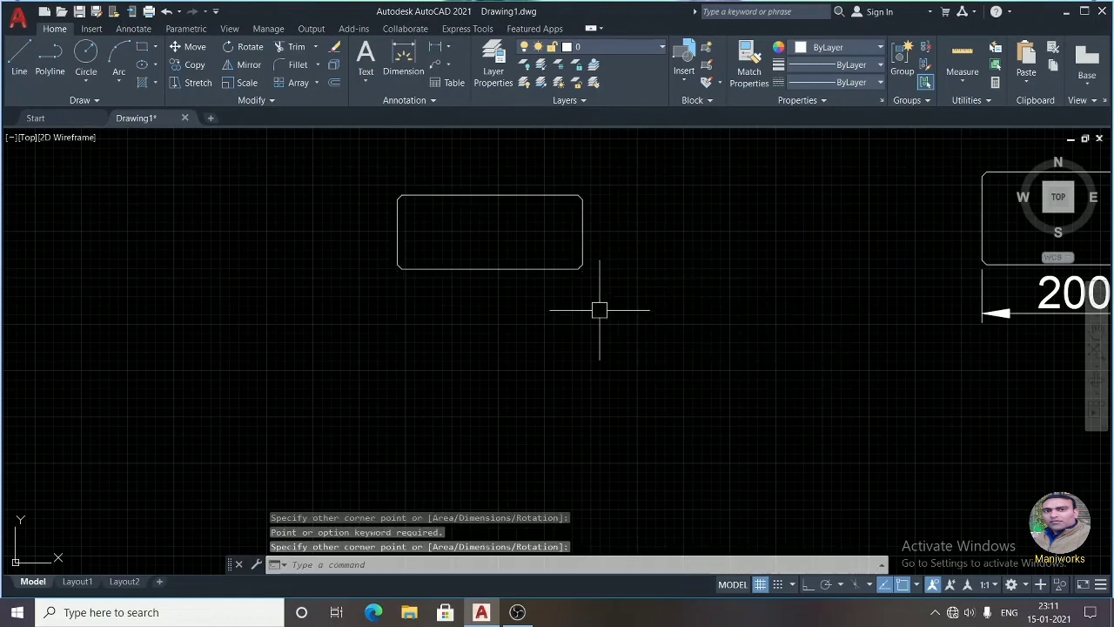
Orbit out of the top view and switch to SW Isometric to see all rectangles
scroll(521, 291, up, 2)
scroll(497, 265, down, 4)
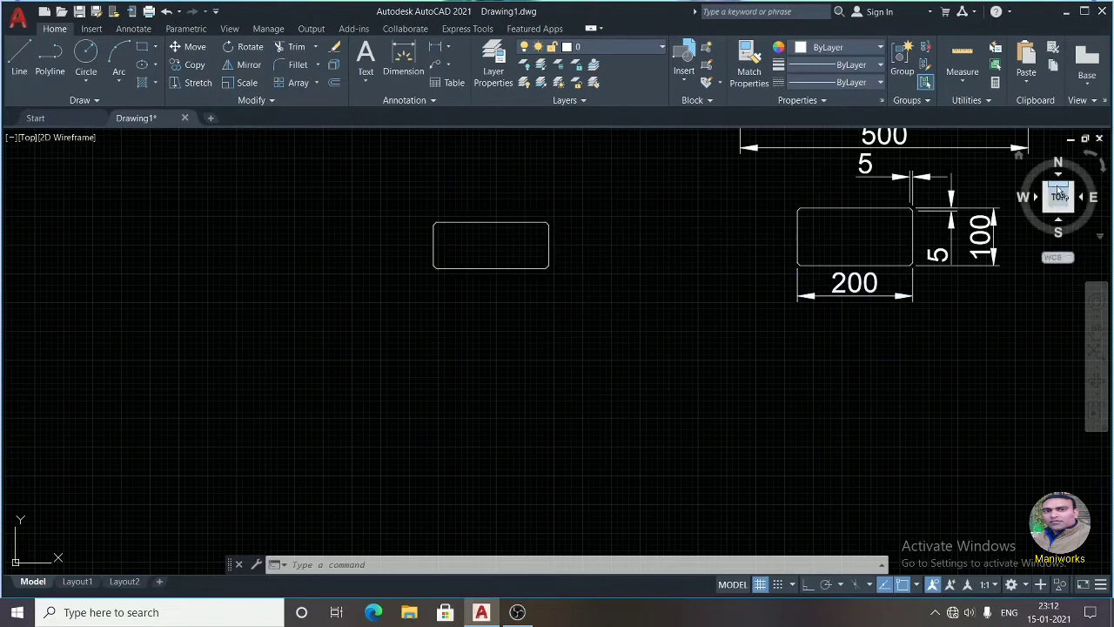
mouse_move(1019, 160)
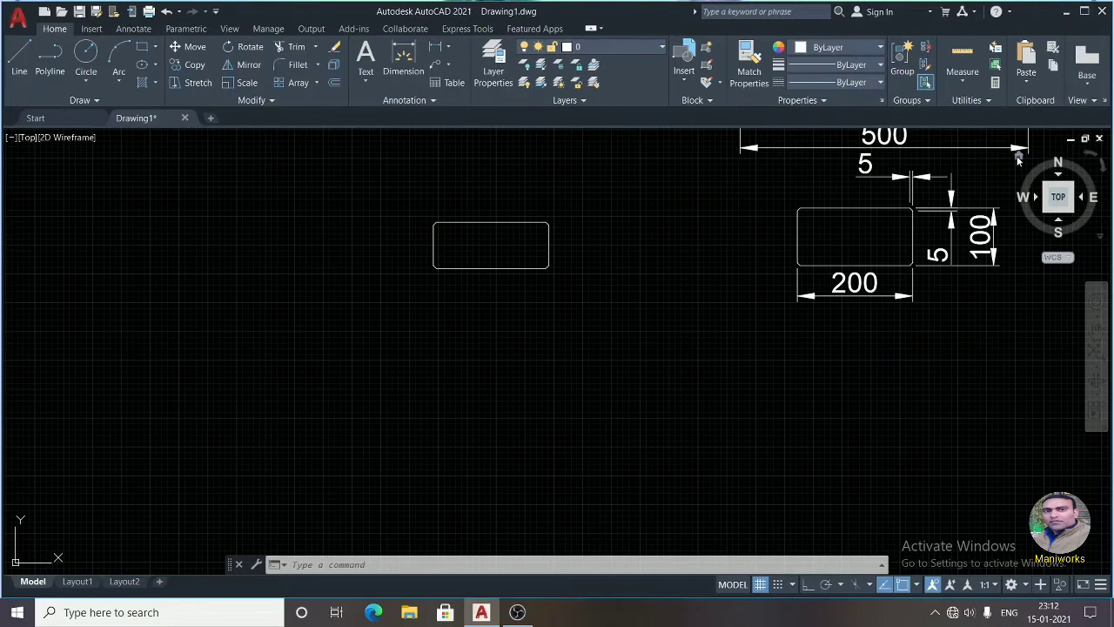
drag(1018, 159, 675, 255)
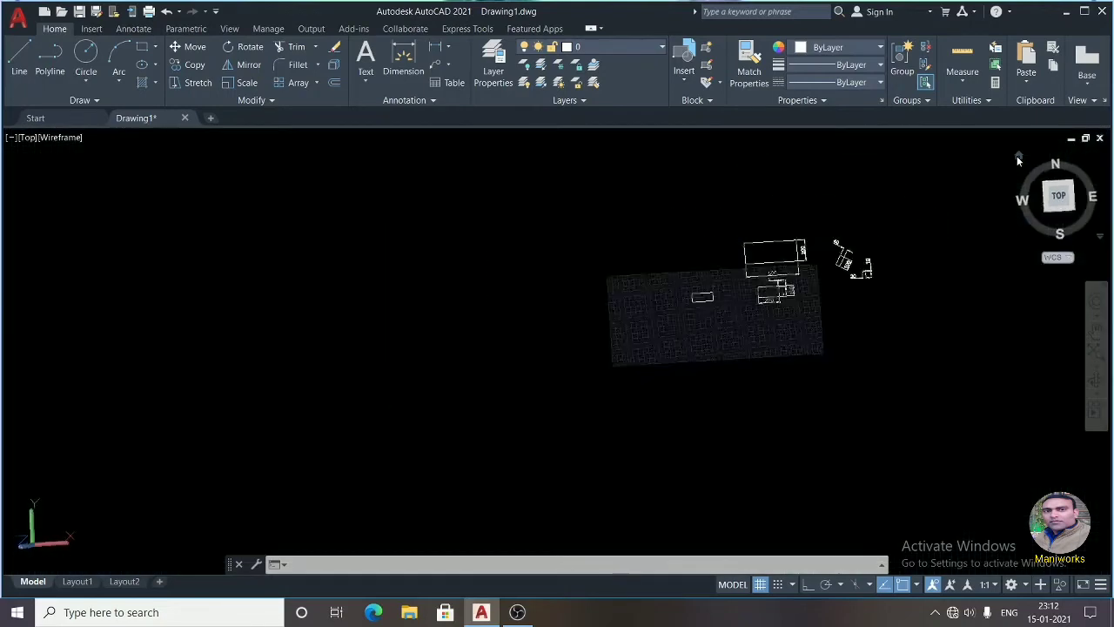
scroll(670, 228, up, 3)
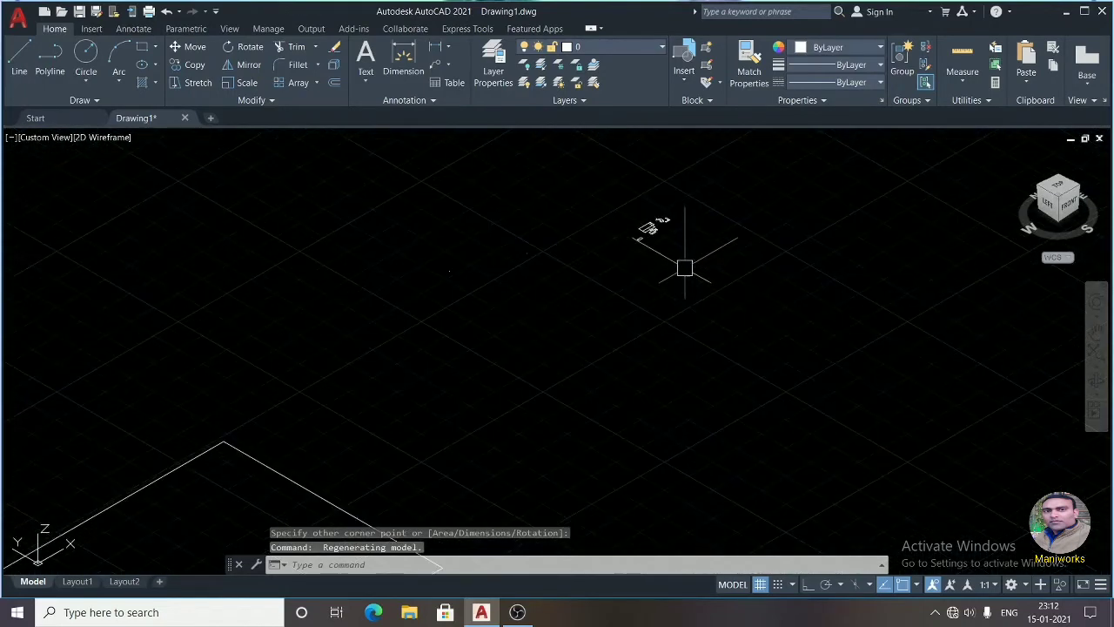
scroll(664, 222, down, 10)
scroll(614, 233, up, 4)
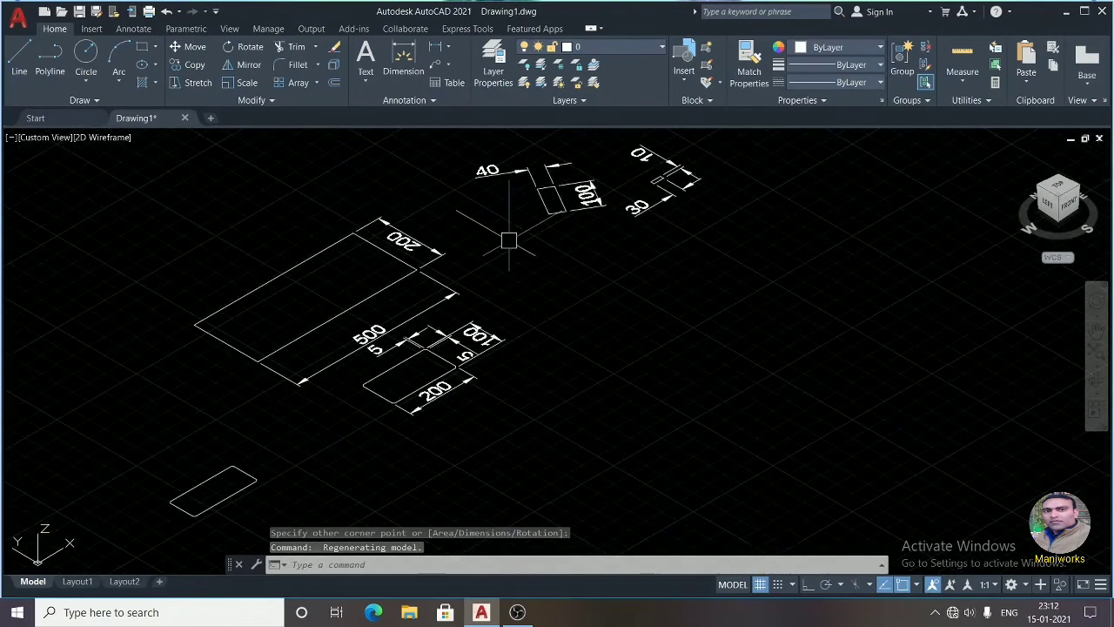
scroll(292, 449, up, 2)
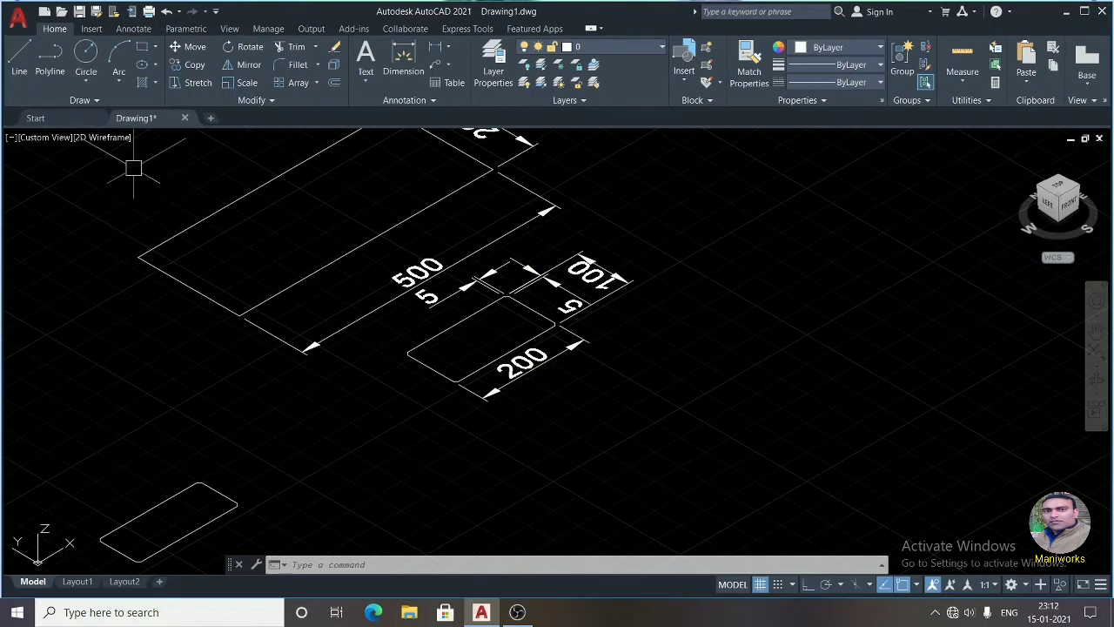
click(47, 137)
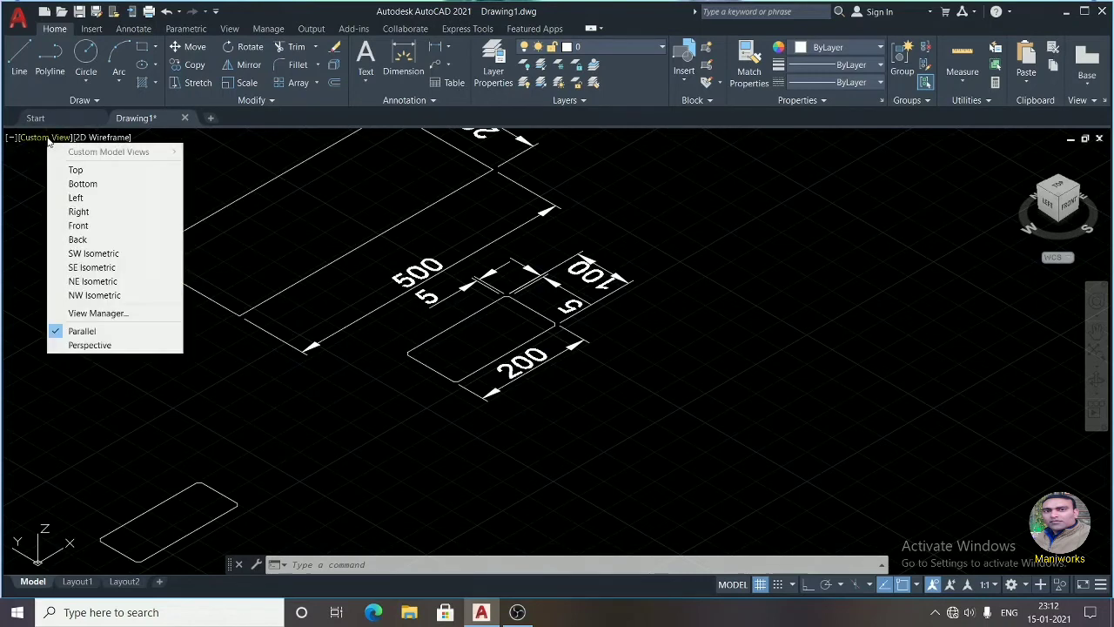
click(82, 256)
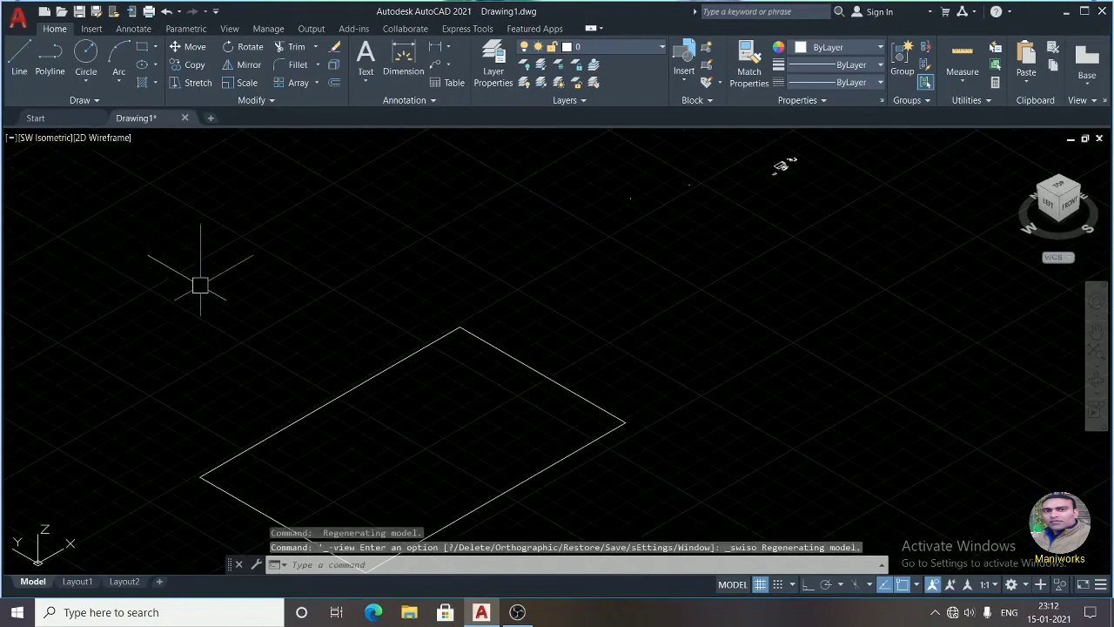
scroll(845, 180, up, 3)
scroll(691, 223, down, 5)
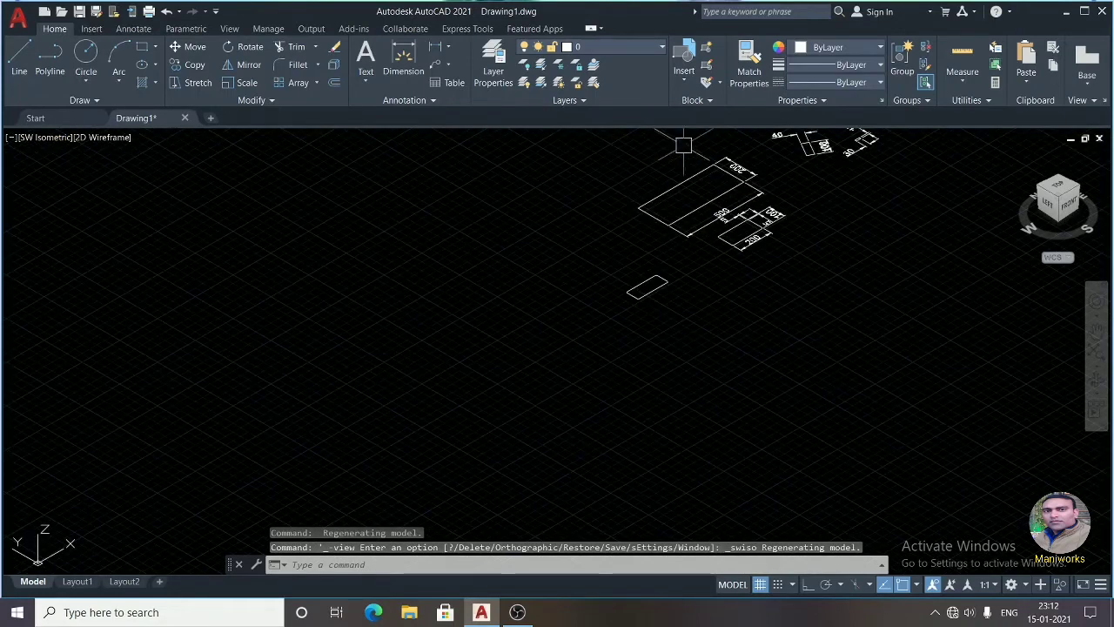
scroll(698, 255, down, 3)
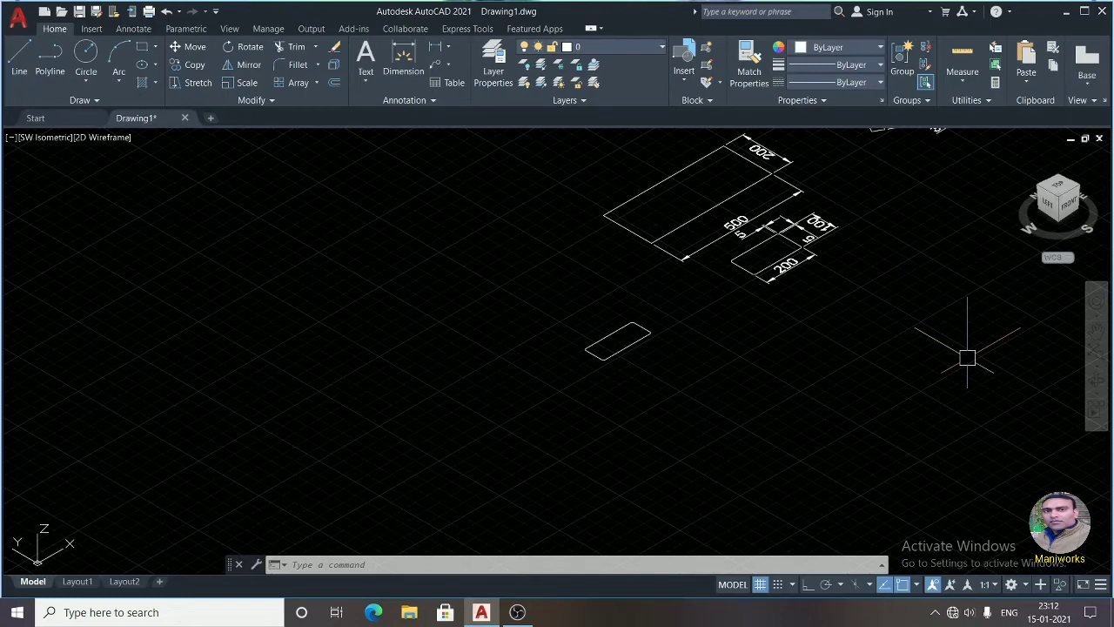
Use 3DORBIT to tilt the rectangles toward a low, near edge-on angle, then exit
text(3DO)
key(BackSpace)
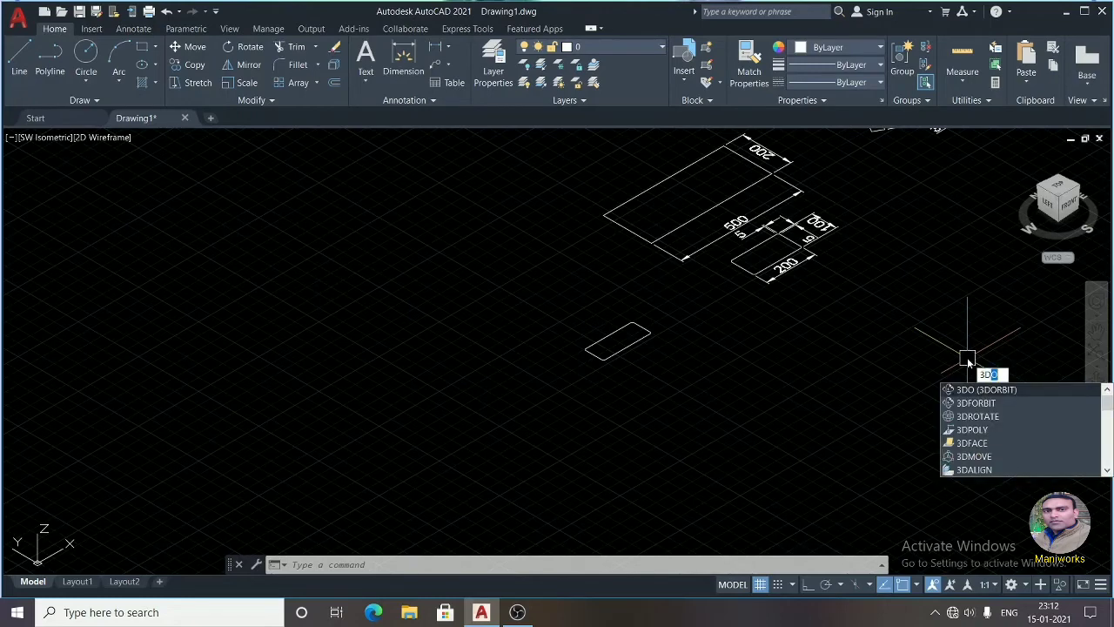
text(O)
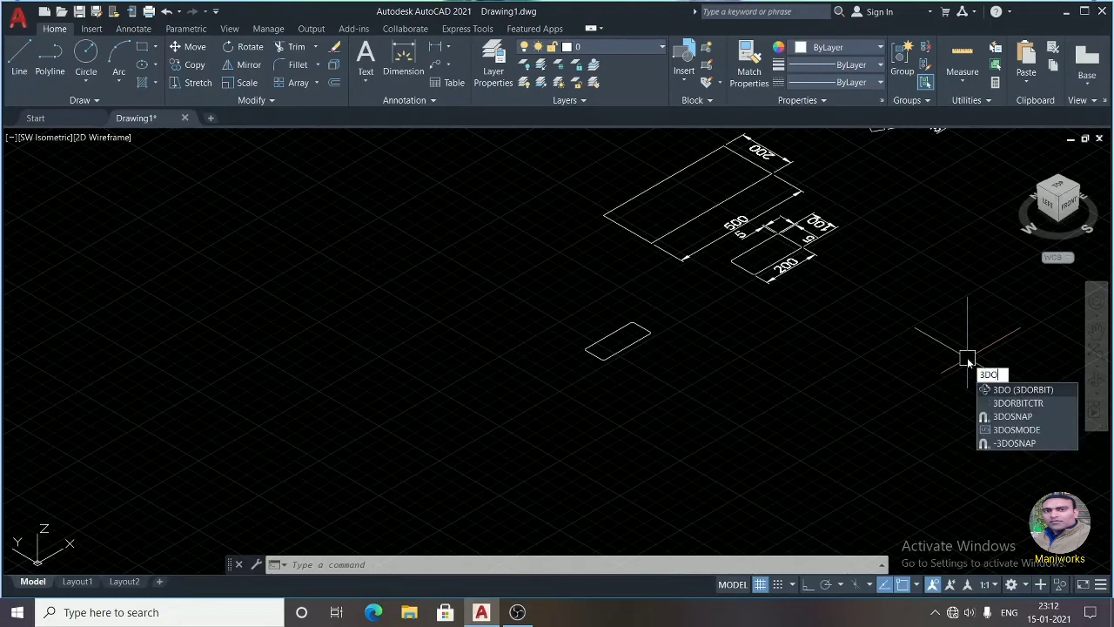
key(Return)
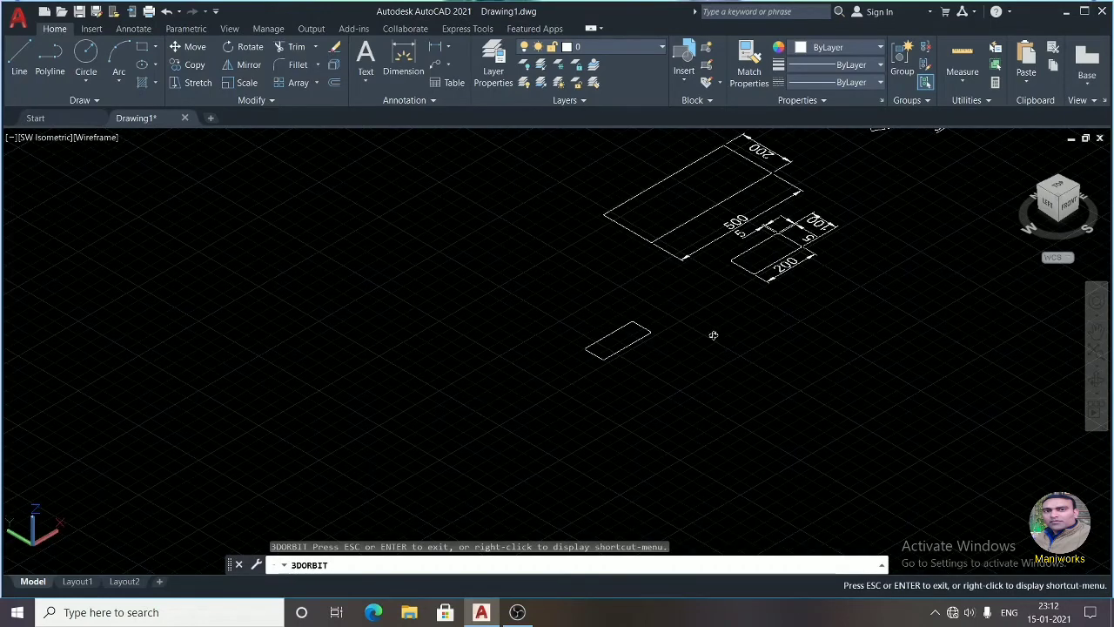
mouse_move(714, 329)
mouse_down()
mouse_move(692, 273)
mouse_move(674, 264)
mouse_move(745, 224)
mouse_up()
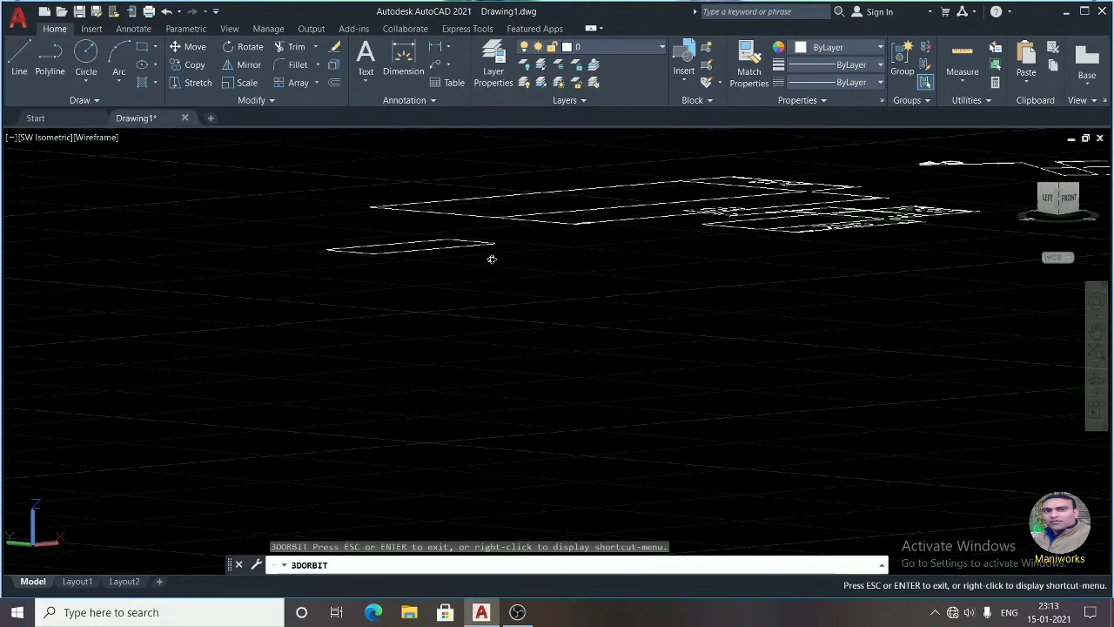
drag(452, 264, 451, 259)
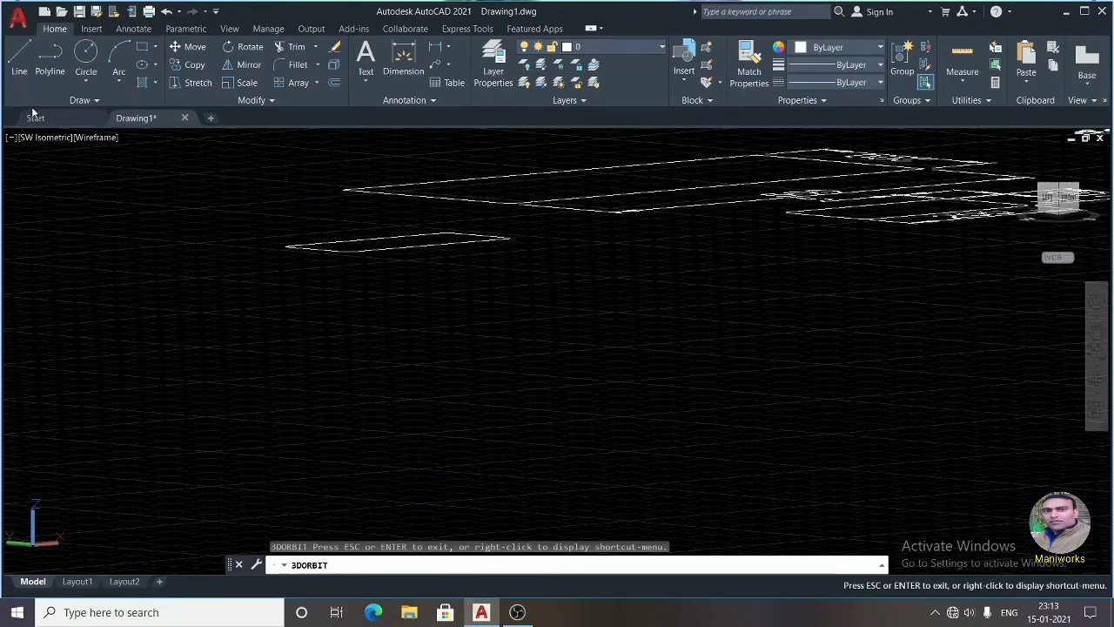
key(Escape)
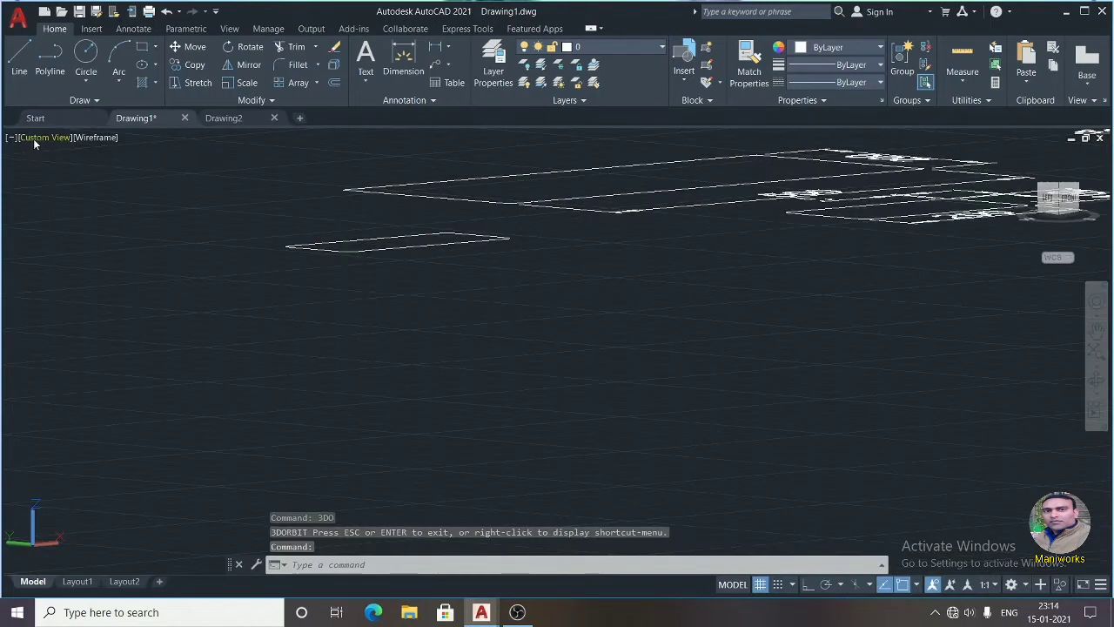
Return to the Top view and reset both rectangle chamfer distances to 0
click(39, 137)
click(47, 169)
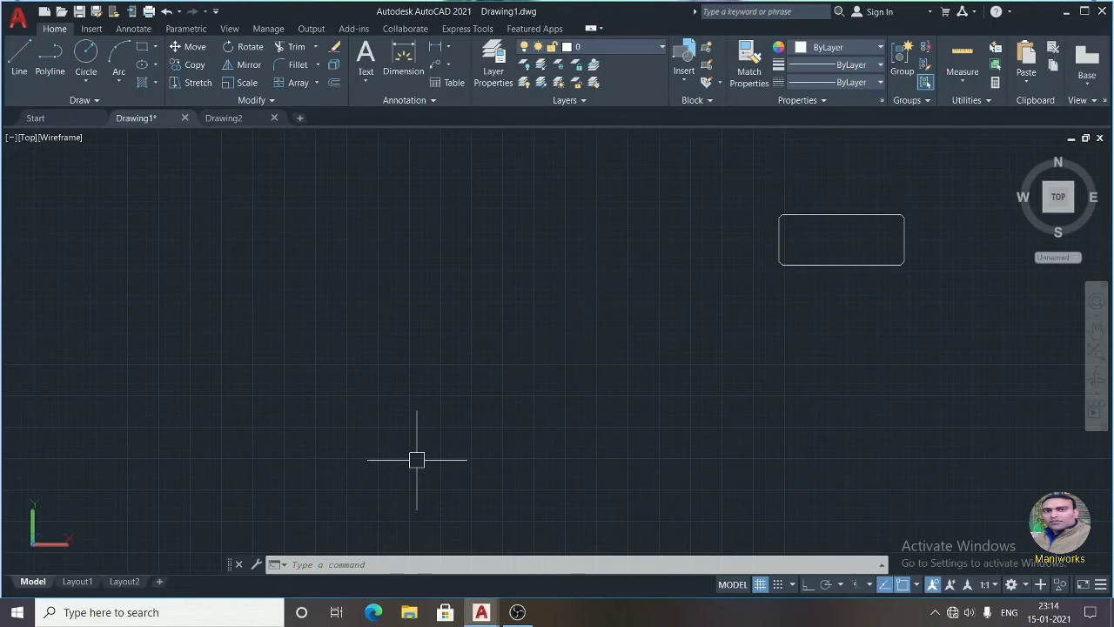
text(REC)
key(Return)
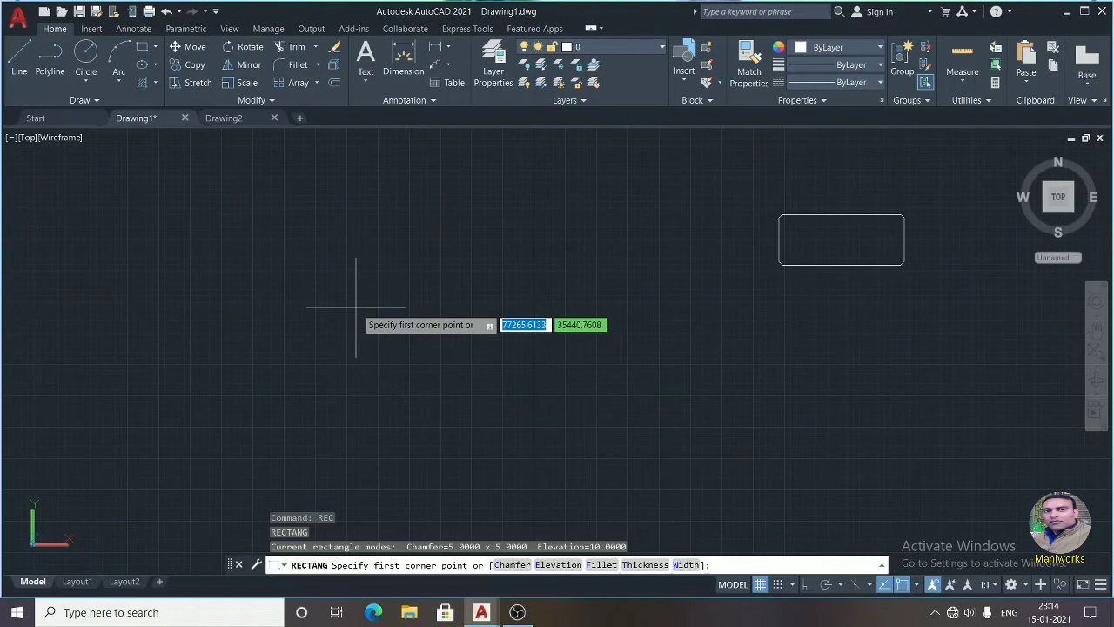
text(c)
key(Return)
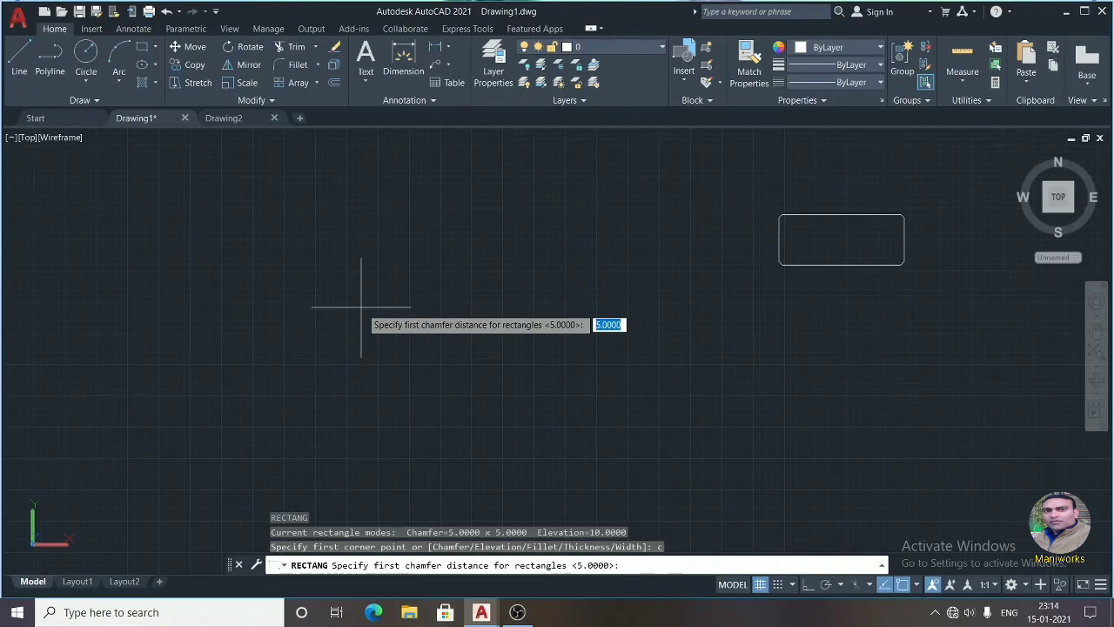
text(0)
key(Return)
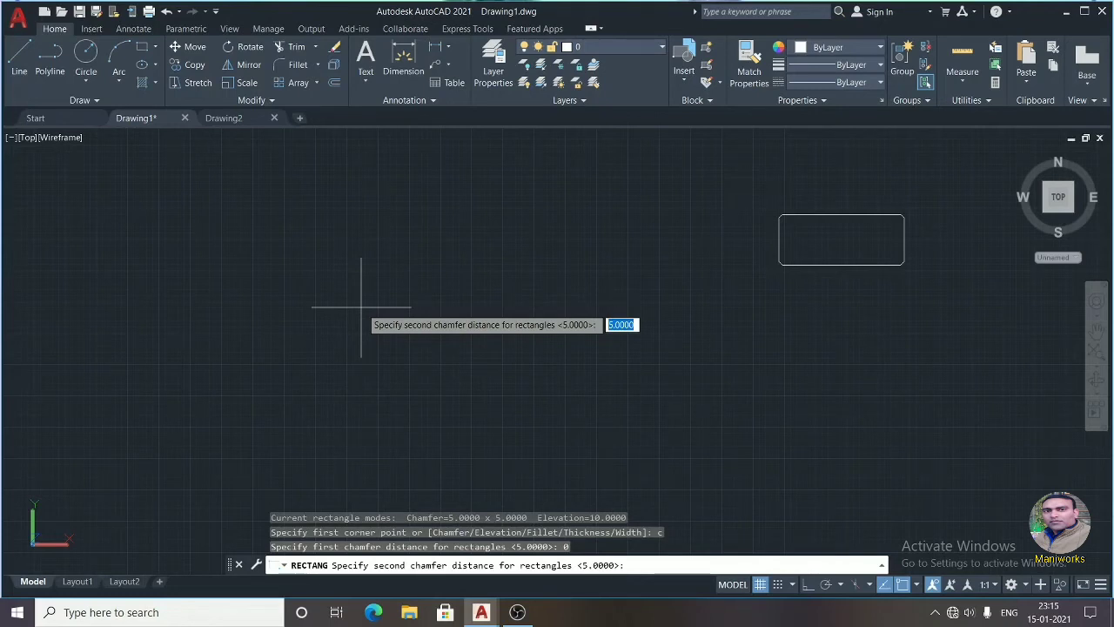
text(0)
key(Return)
Cancel the pending rectangle and restart RECTANG
click(313, 362)
key(Escape)
text(REC)
key(Return)
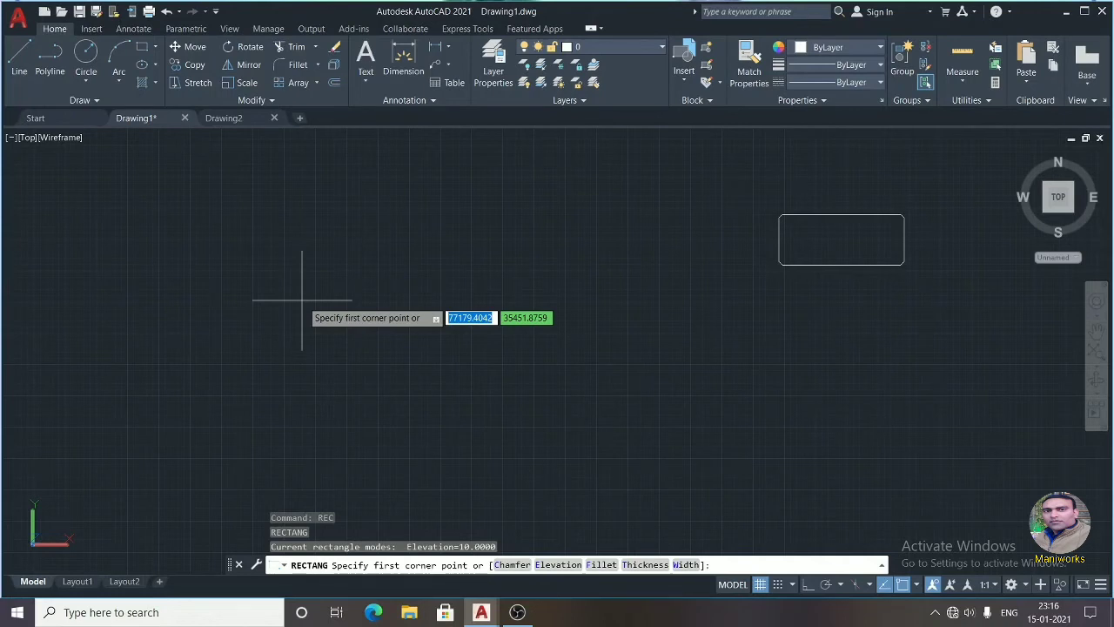
Set the rectangle's corner fillet radius to 20 and place its first corner left of centre
text(f)
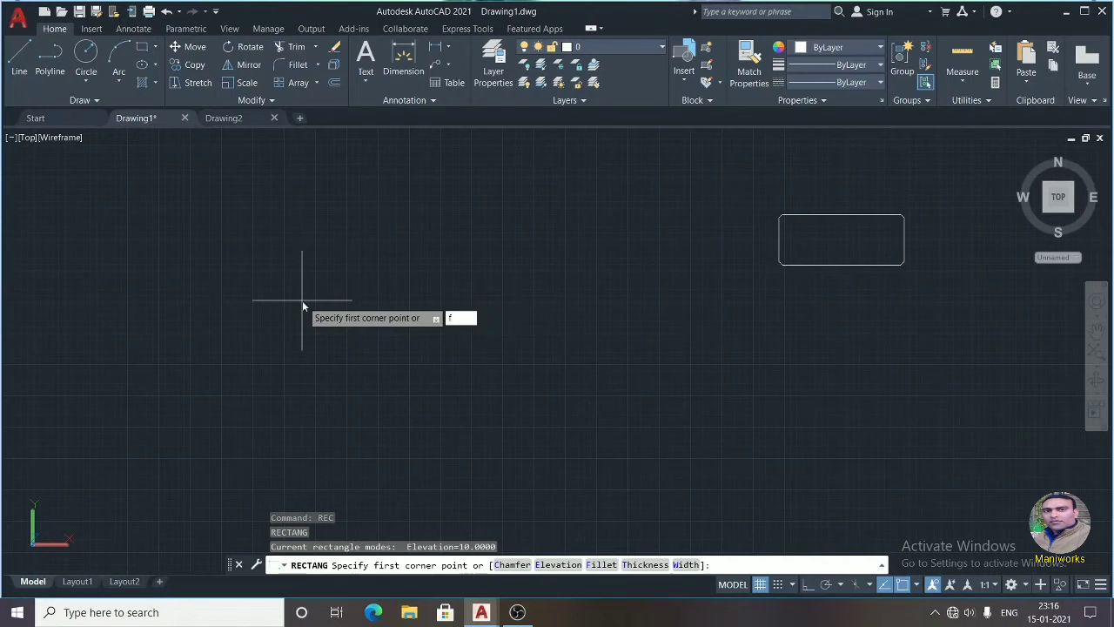
key(Return)
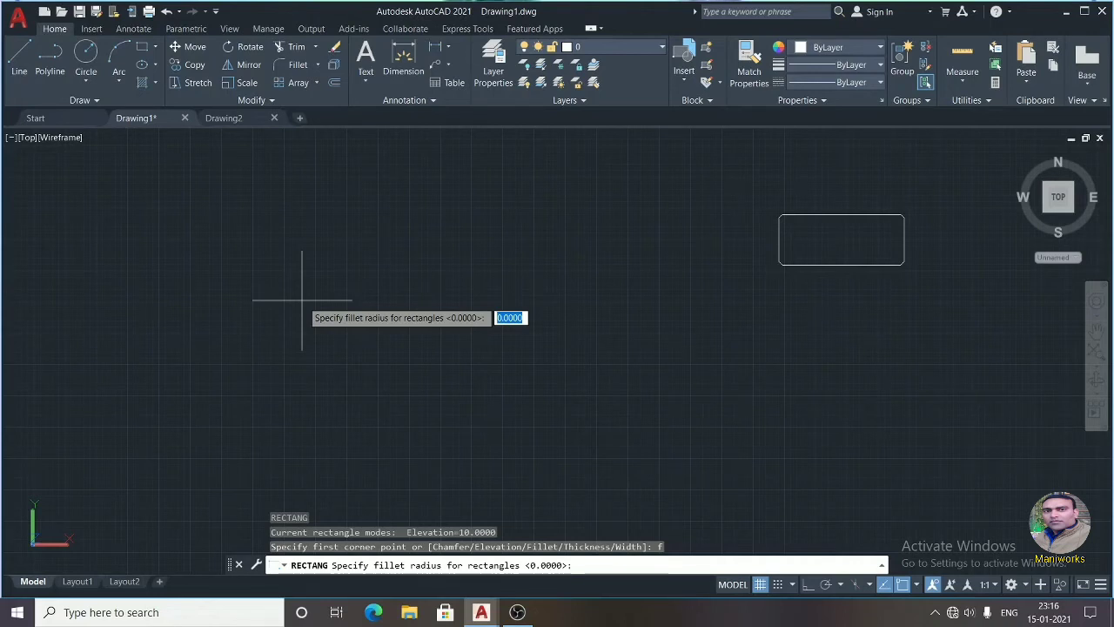
text(20)
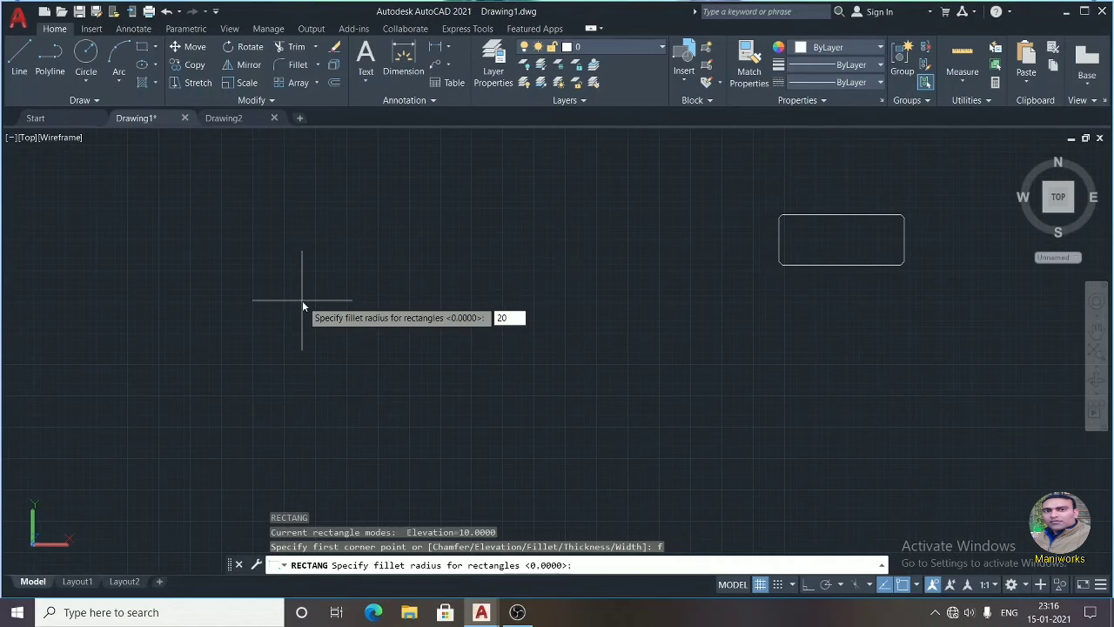
key(Return)
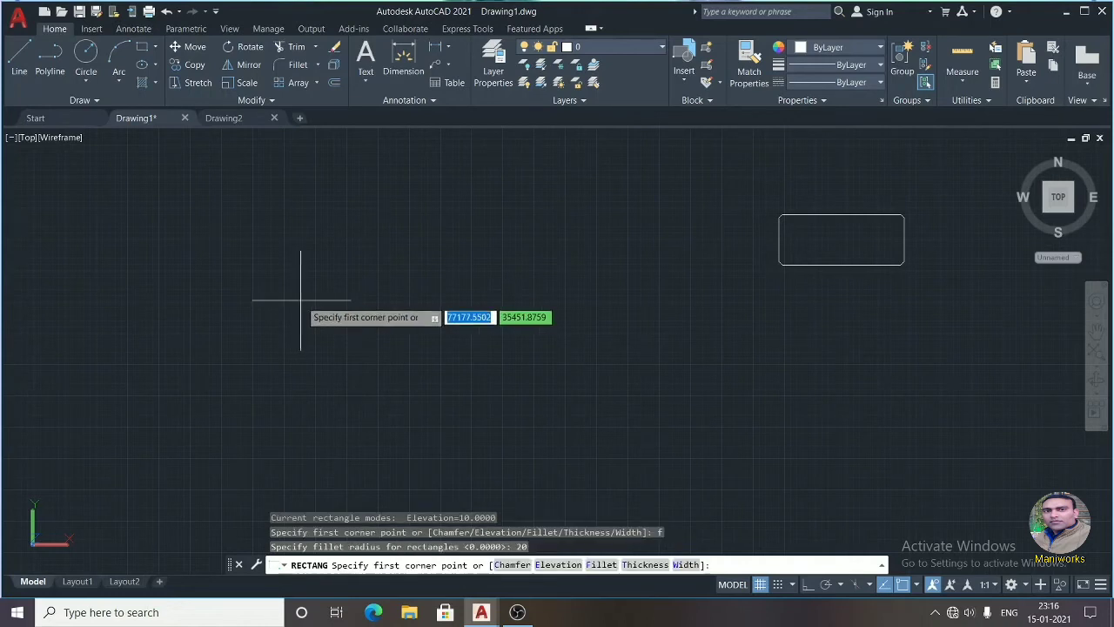
click(261, 277)
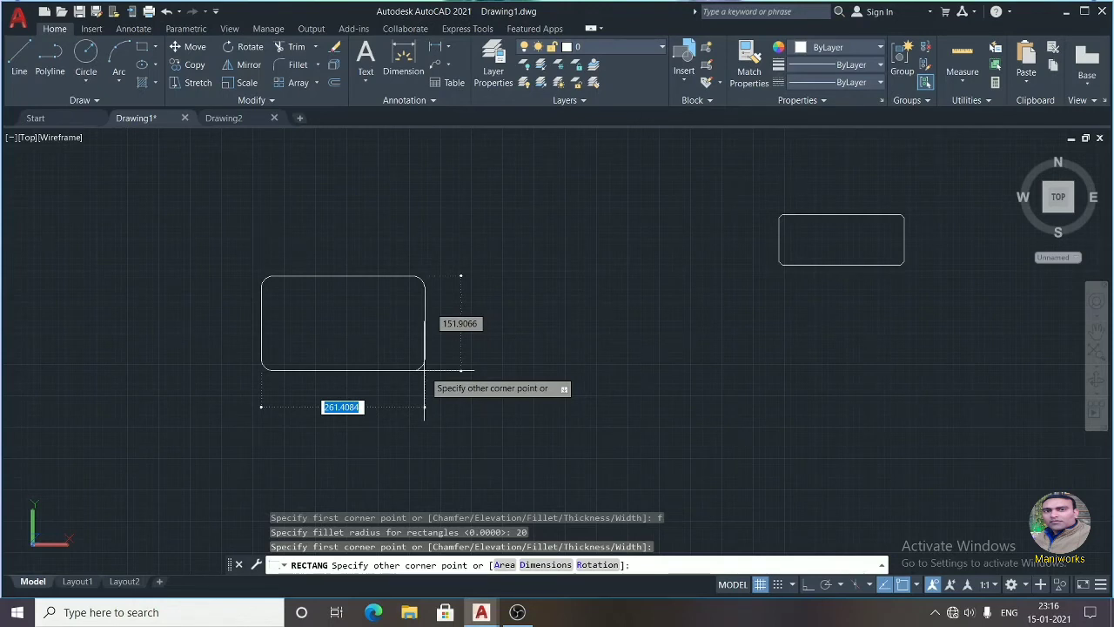
Size the rounded rectangle at length 300 and width 100 via Dimensions, and place it
text(d)
key(Return)
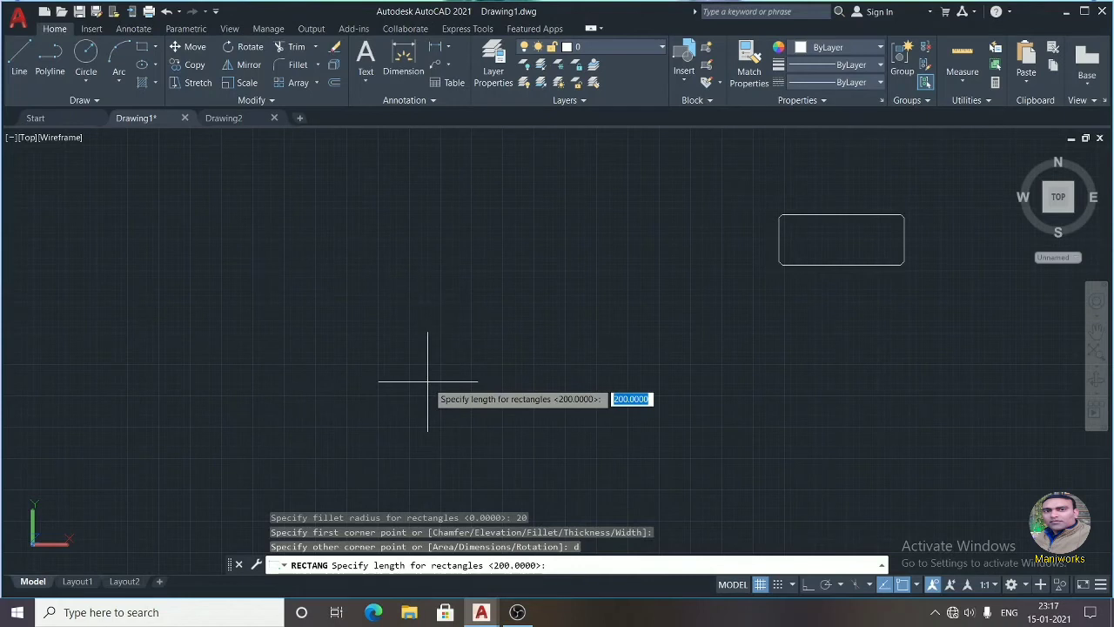
text(3)
text(0)
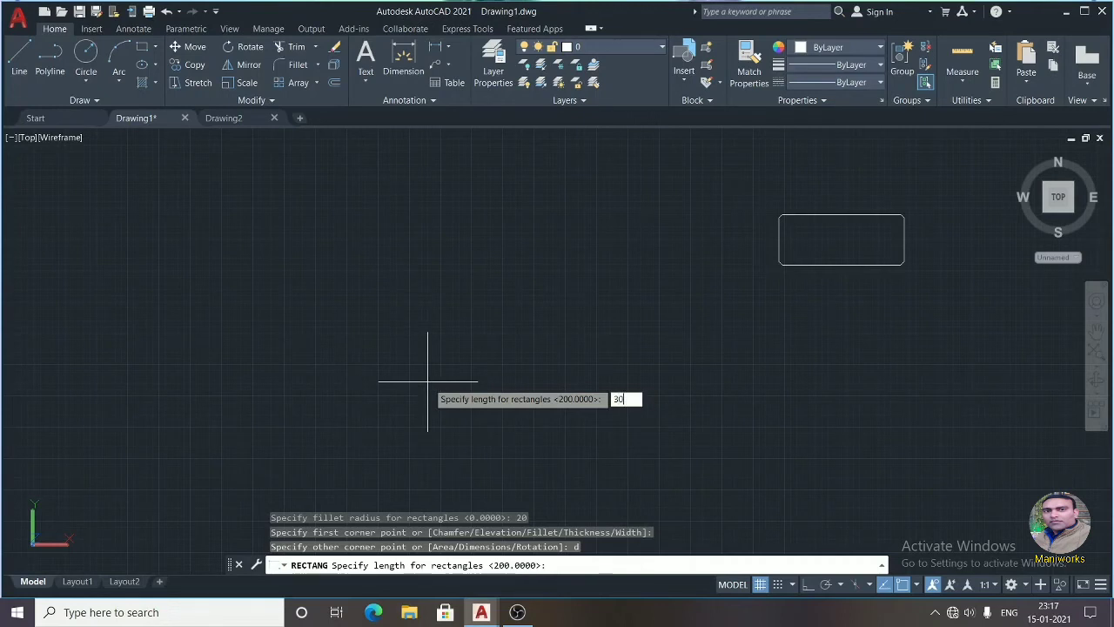
text(0)
key(Return)
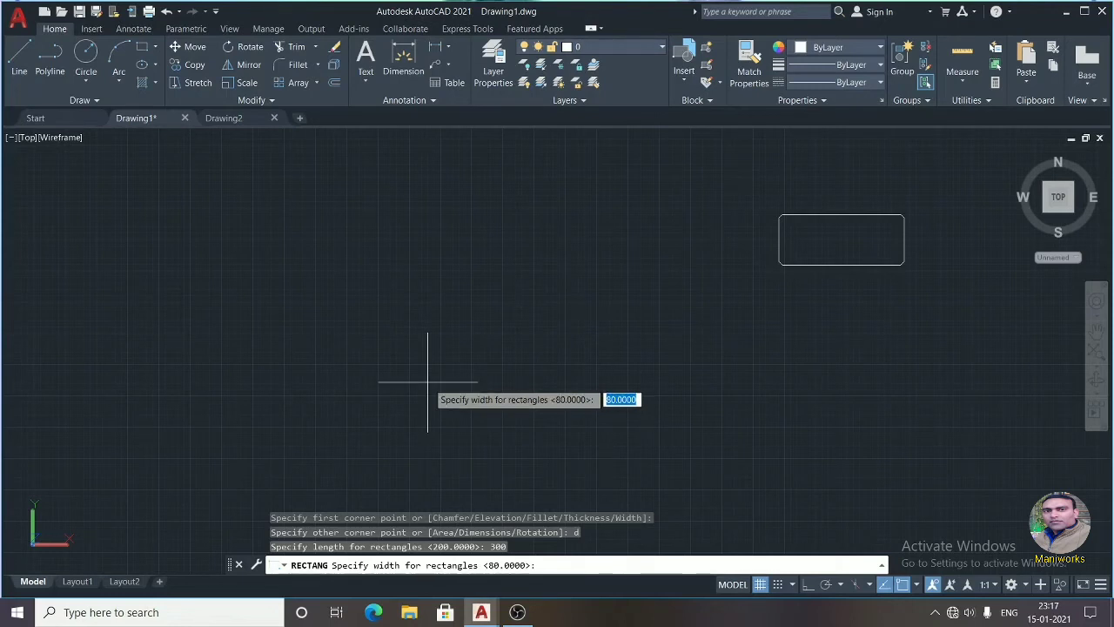
text(100)
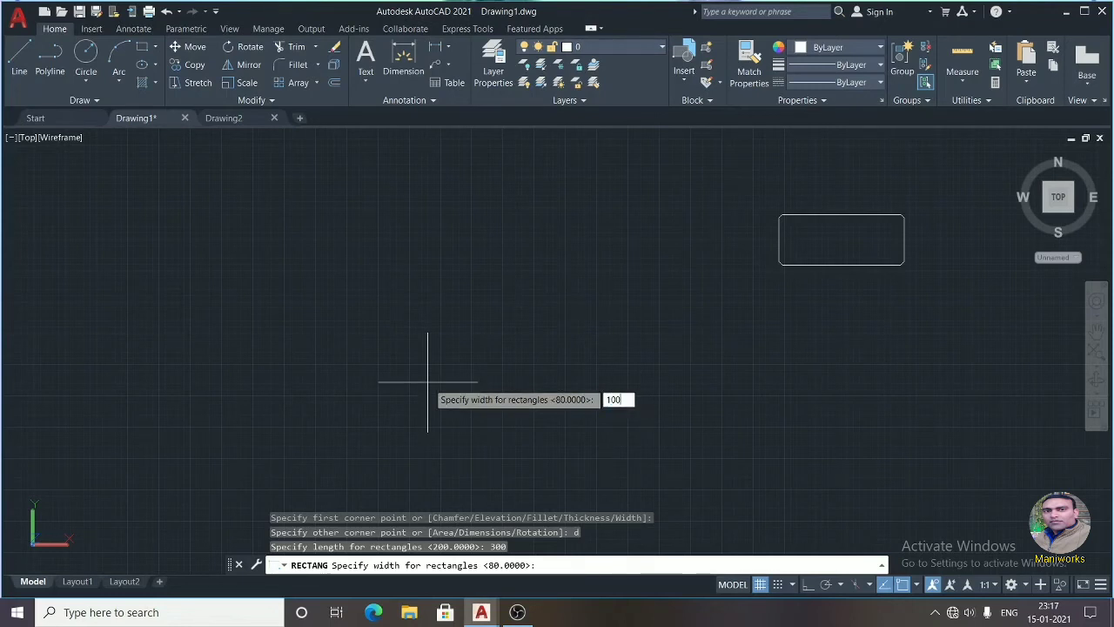
key(Return)
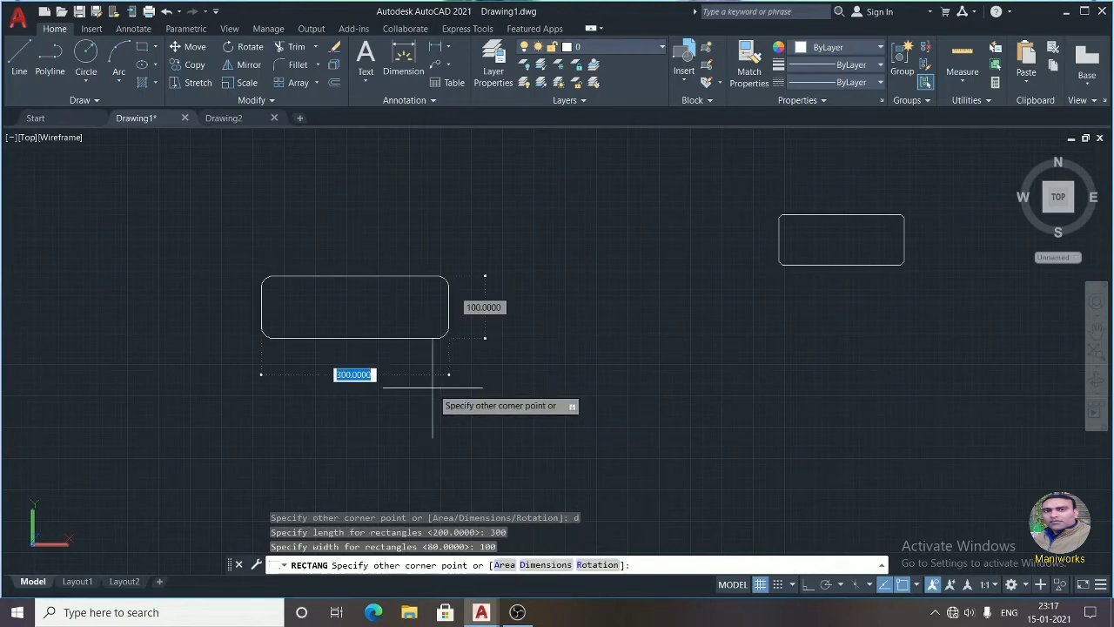
click(433, 388)
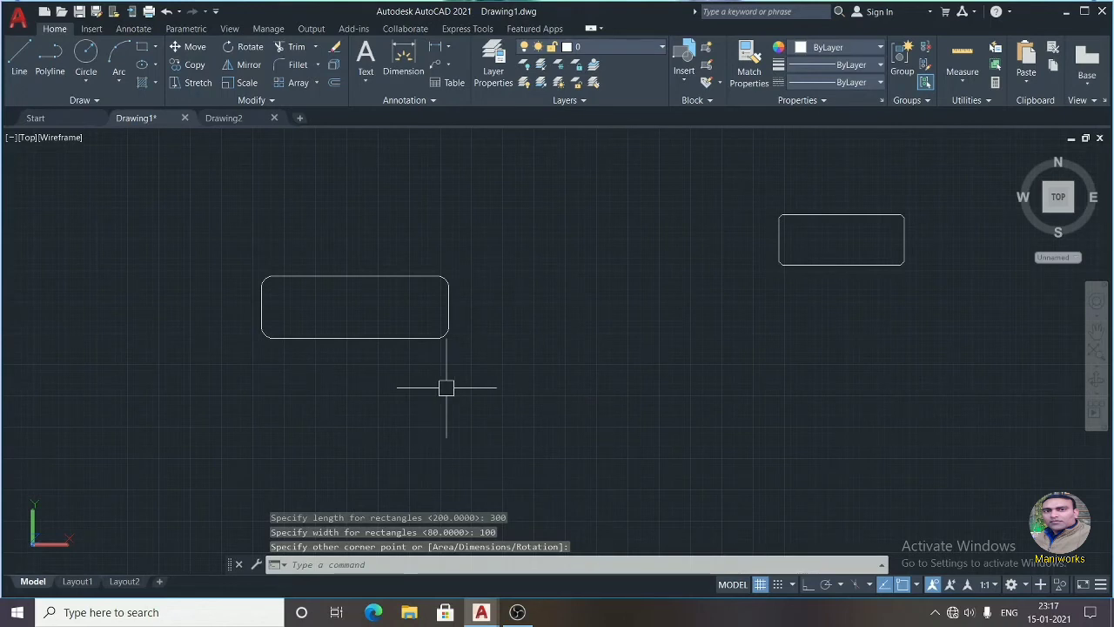
Add linear dimensions: 300 below the bottom edge and 100 to the right of the side
scroll(291, 286, up, 3)
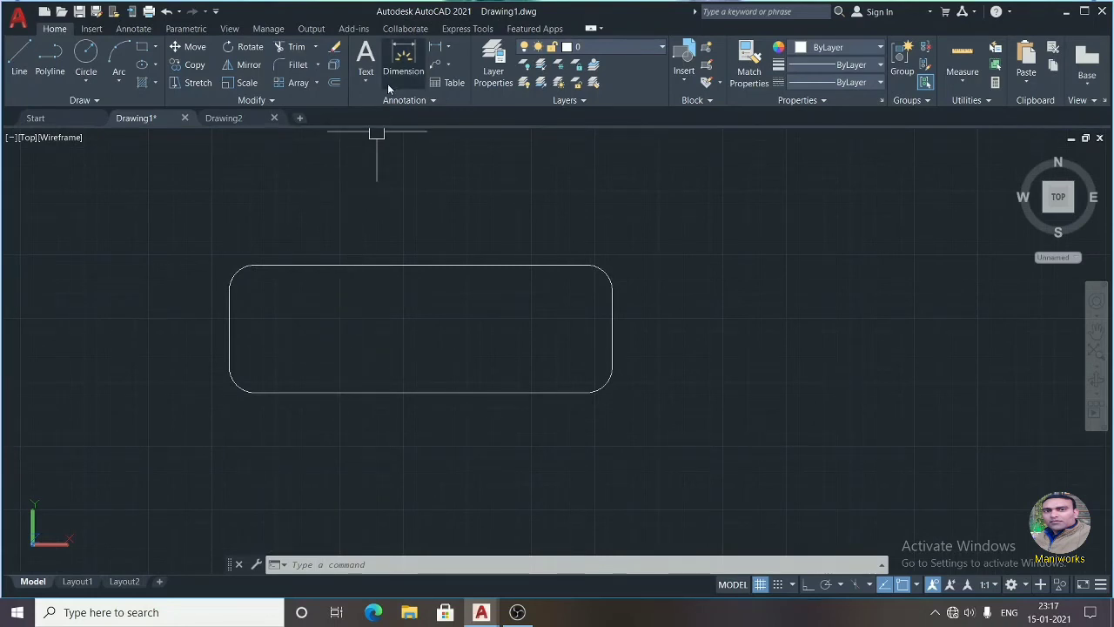
click(434, 49)
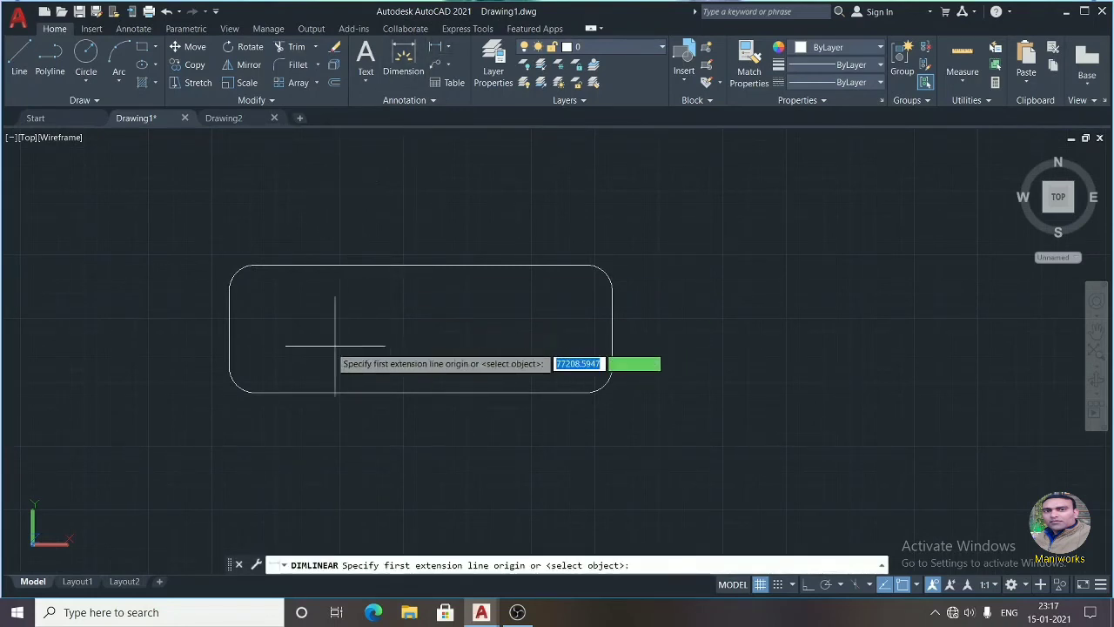
click(232, 369)
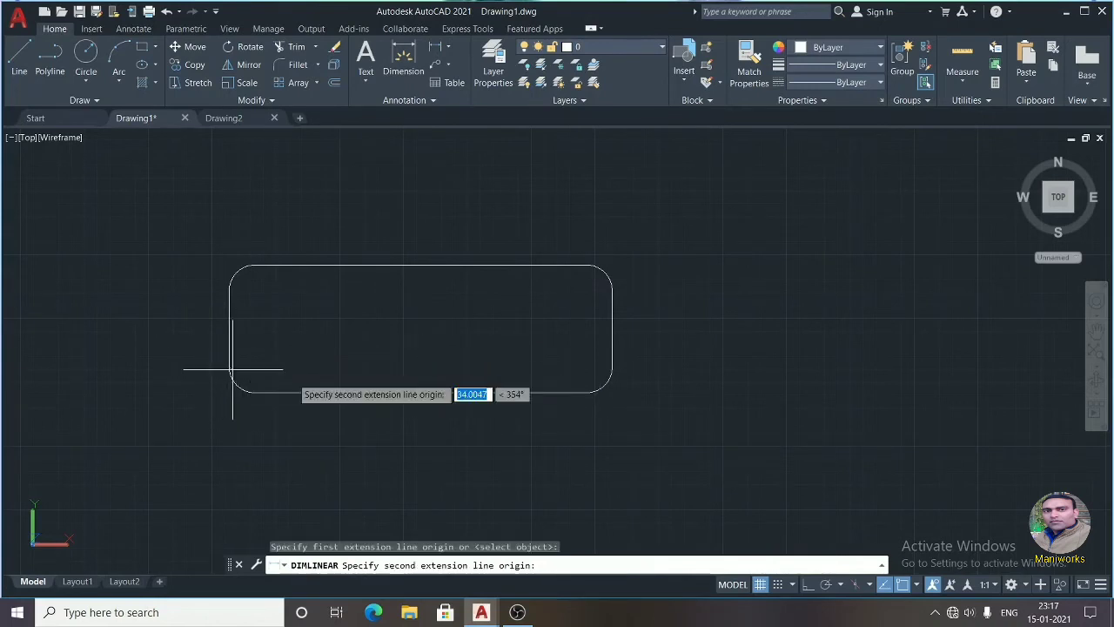
click(612, 368)
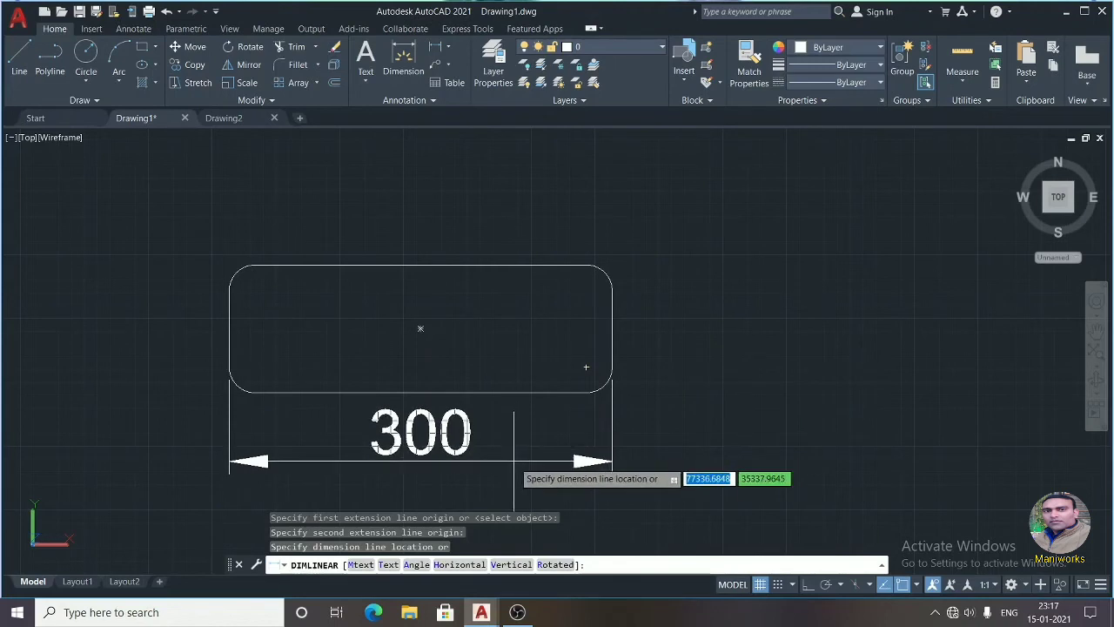
click(513, 468)
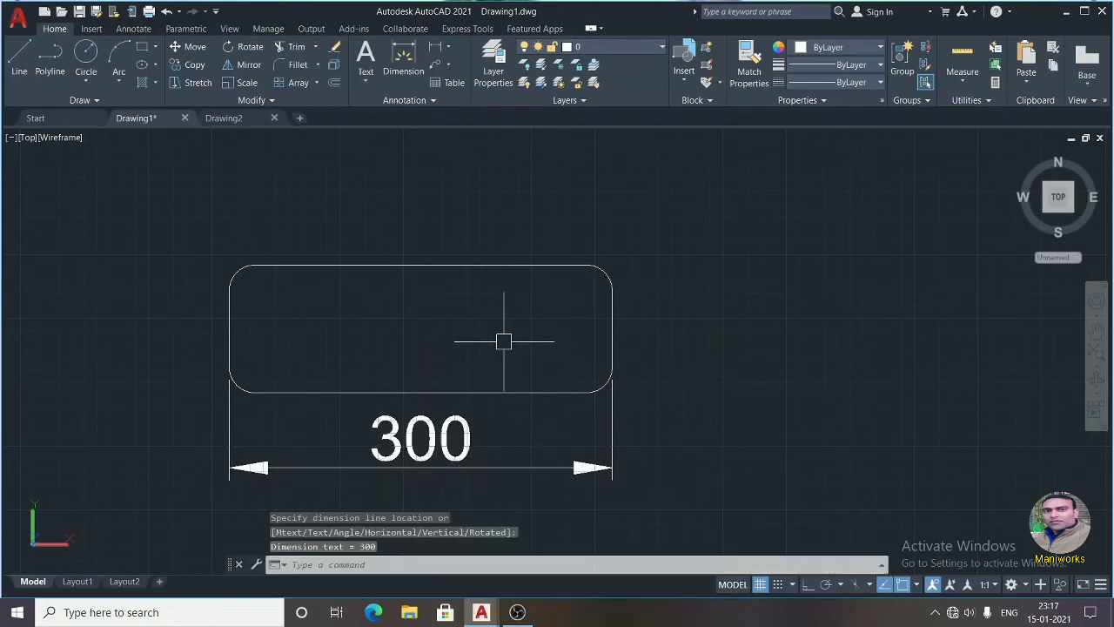
click(435, 47)
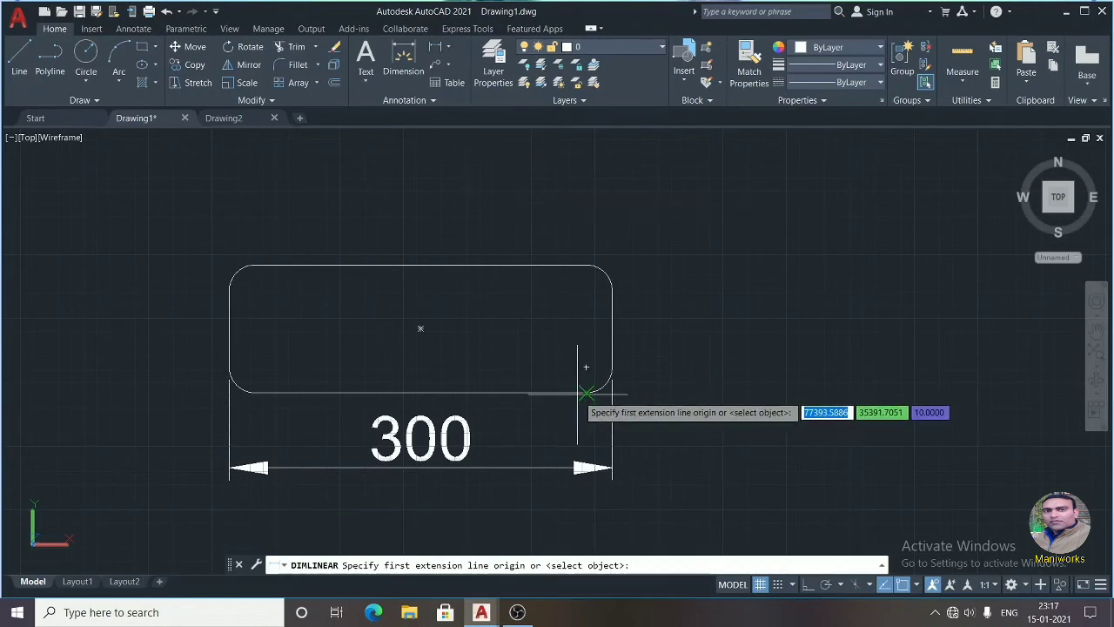
click(587, 393)
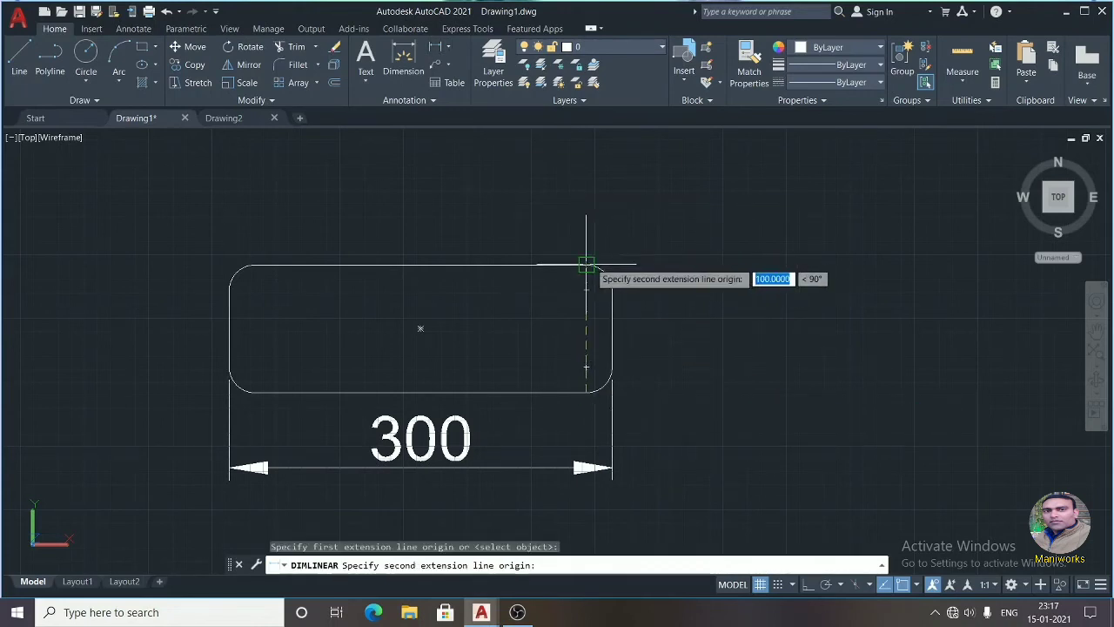
click(587, 263)
click(731, 280)
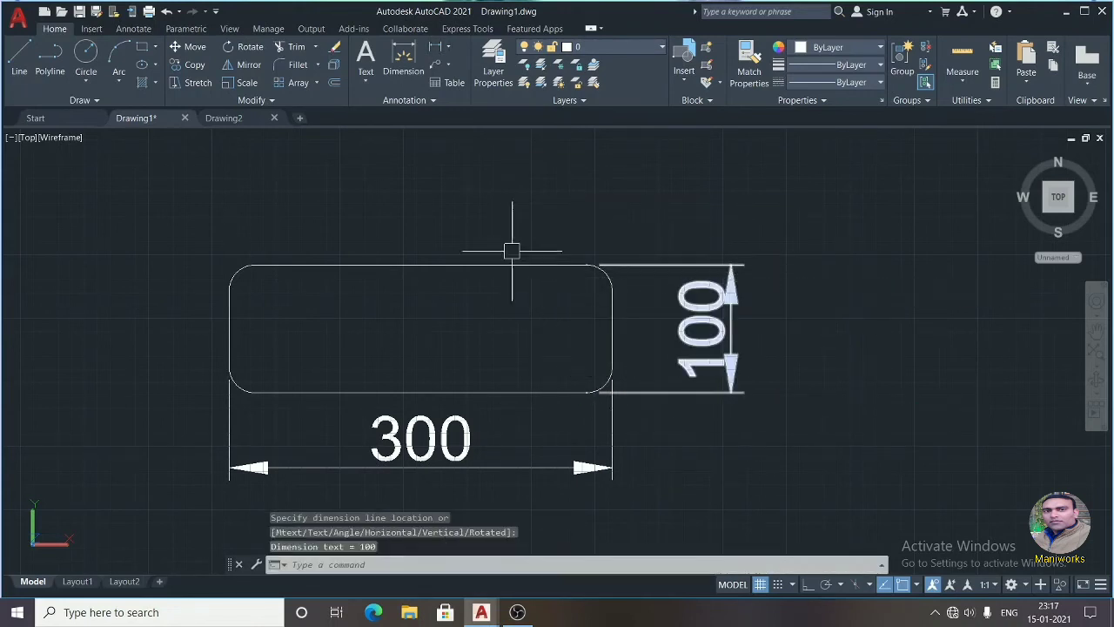
click(451, 50)
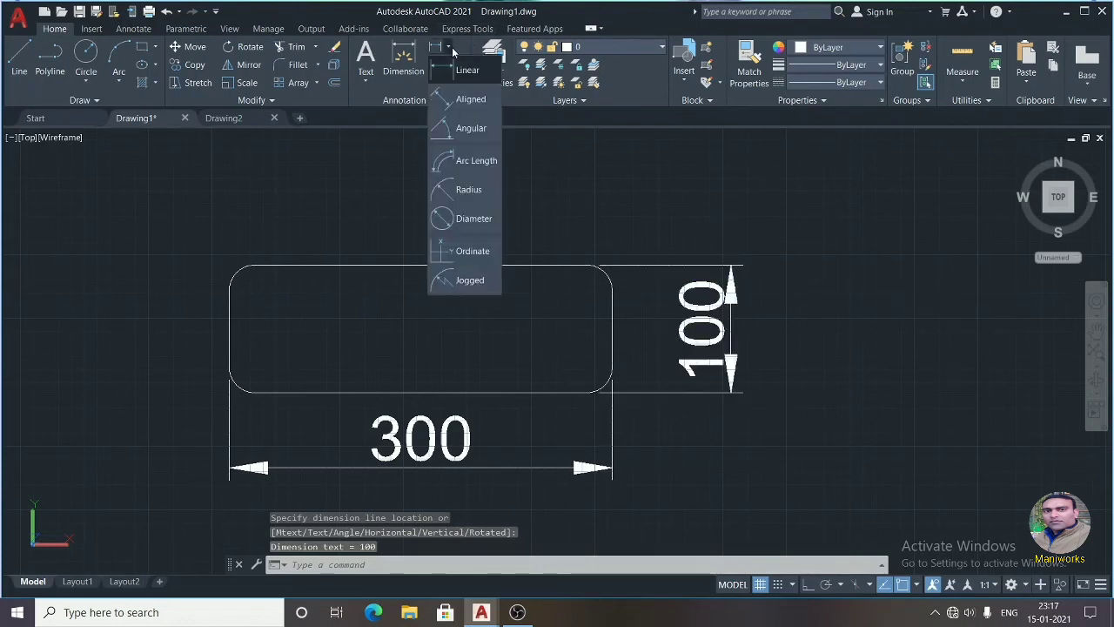
Label the top-right corner arc with an R20 radius dimension, then pan the rectangle over
click(461, 191)
scroll(570, 291, up, 2)
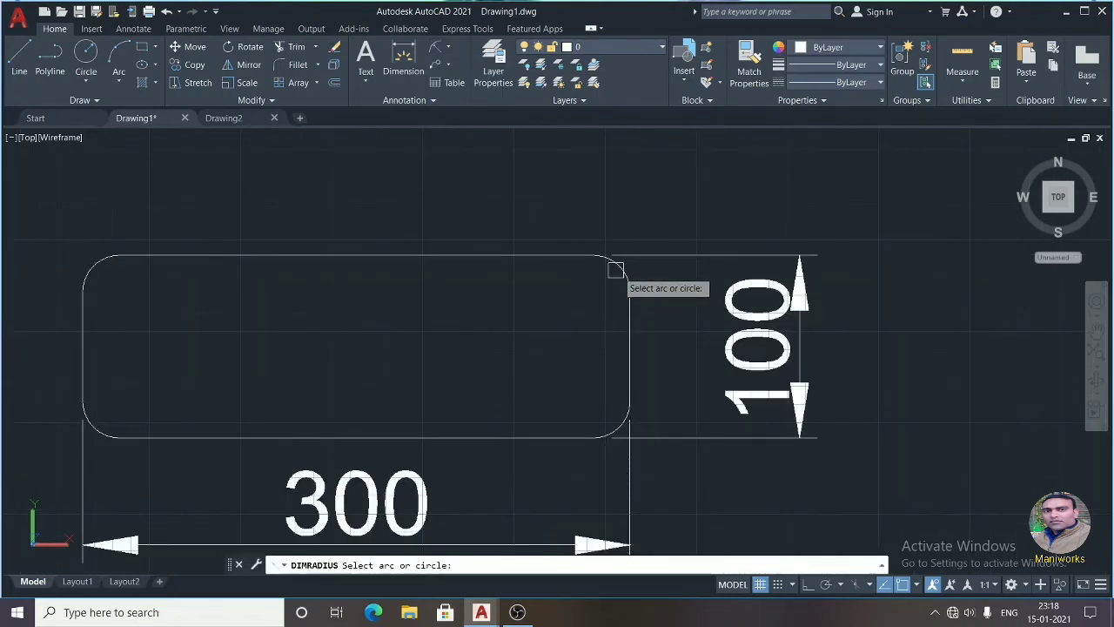
click(616, 270)
scroll(660, 237, down, 4)
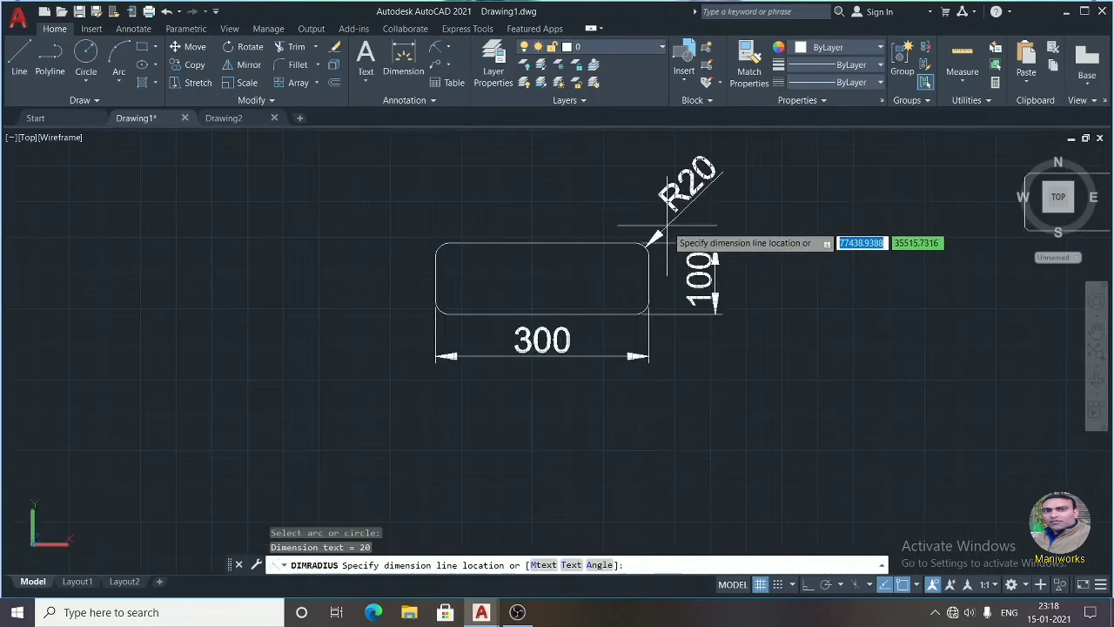
click(667, 225)
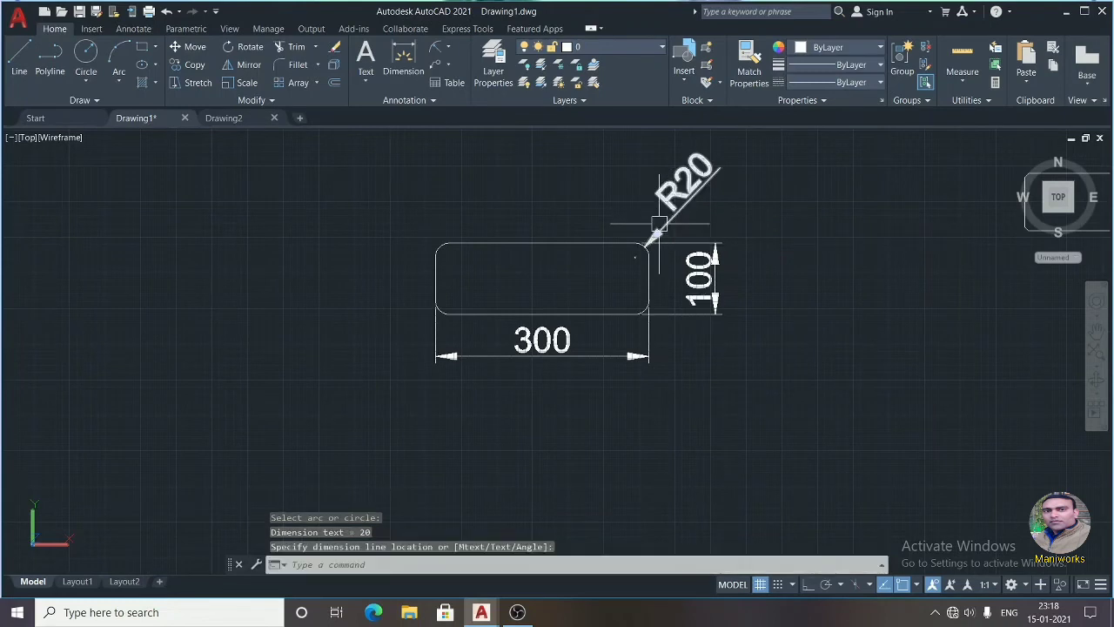
scroll(659, 218, up, 3)
scroll(618, 222, down, 2)
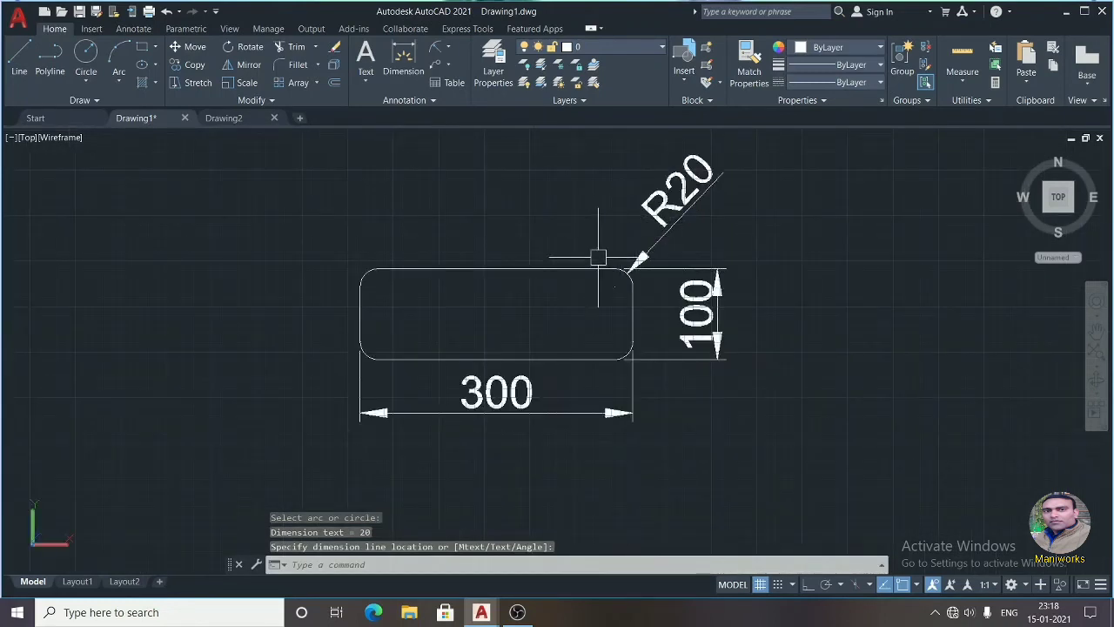
middle_drag(500, 430, 422, 266)
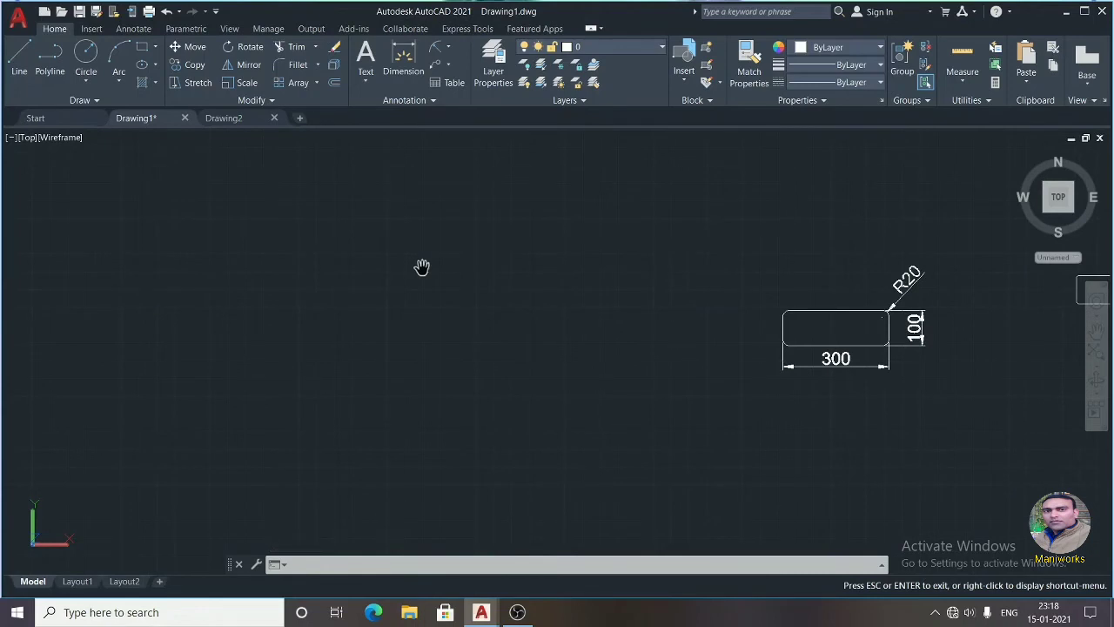
key(Escape)
Start a new rectangle with the REC alias and set its thickness to 50
text(re)
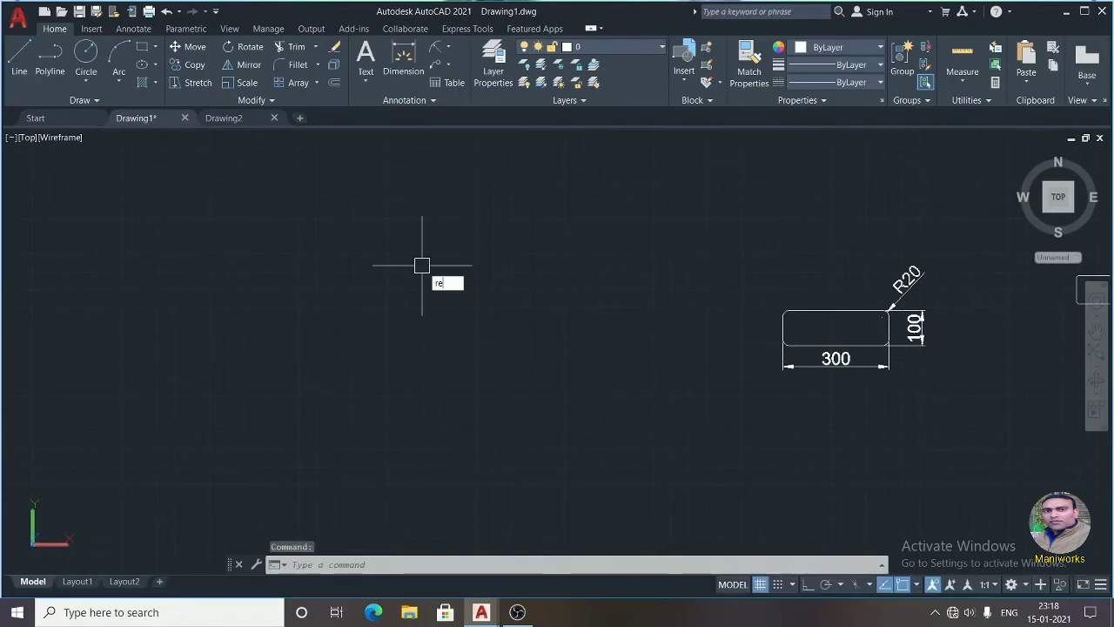
text(c)
key(Return)
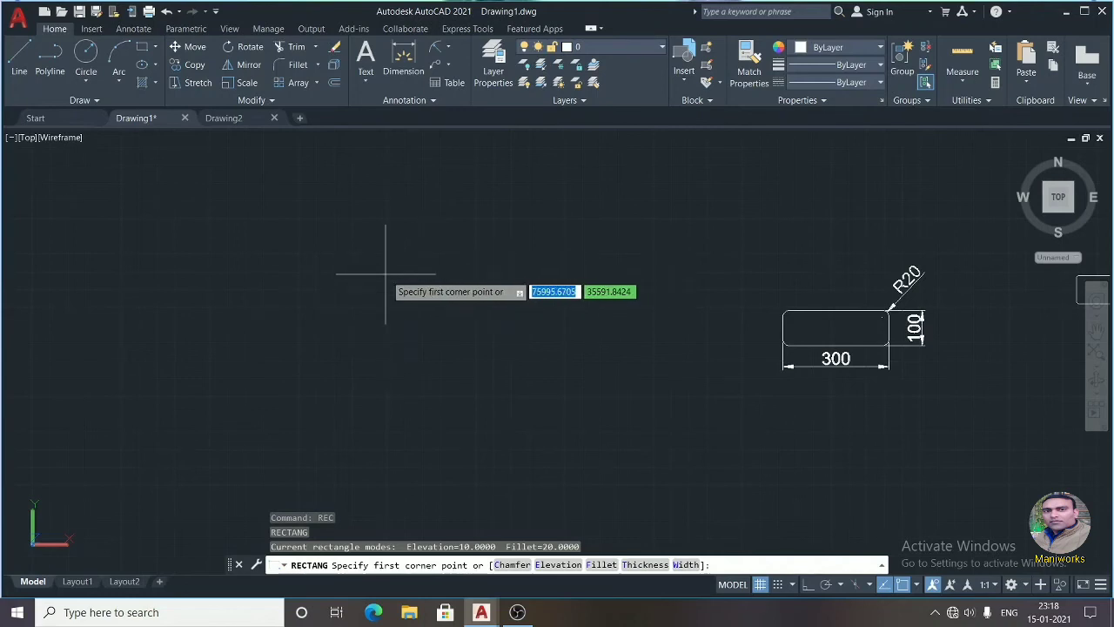
text(t)
key(Return)
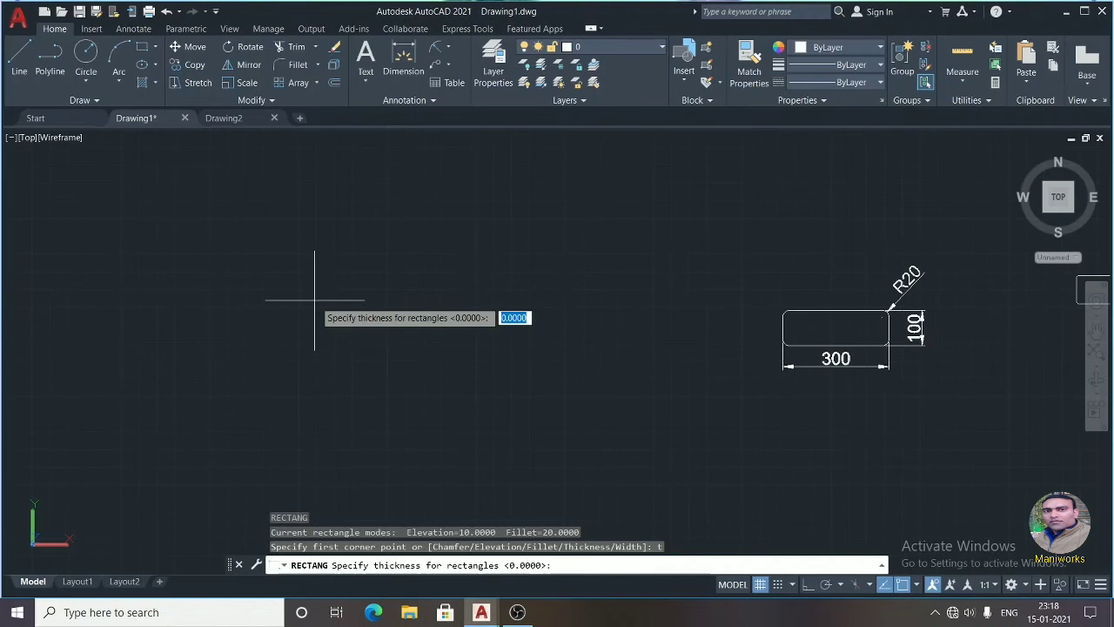
text(50)
key(Return)
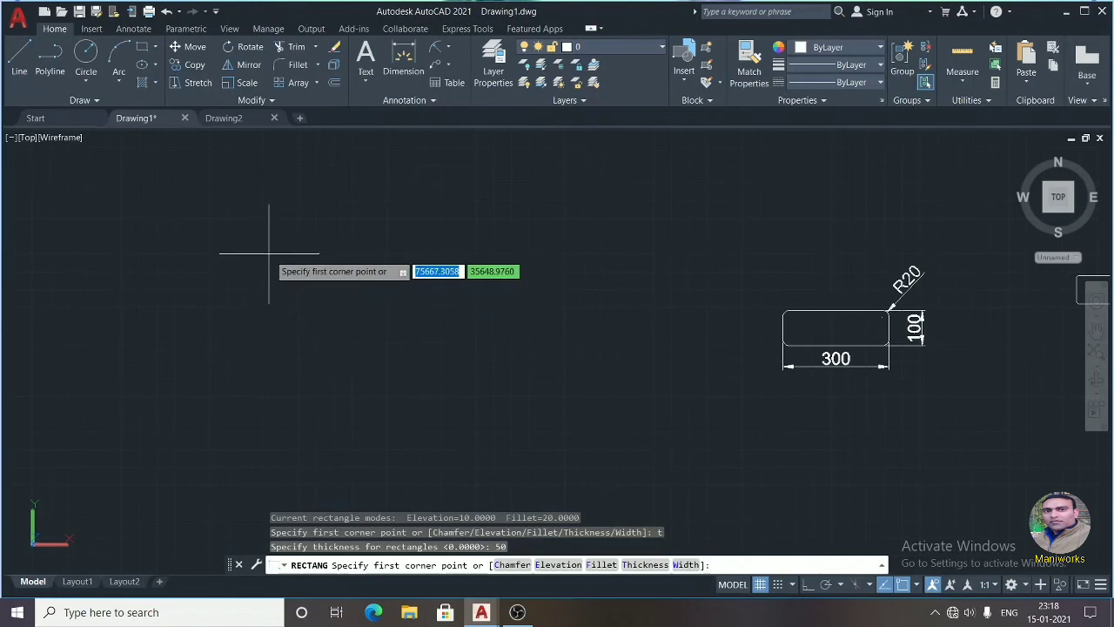
Pick the first corner and complete the 50-thick rectangle at 300 by 100
click(269, 254)
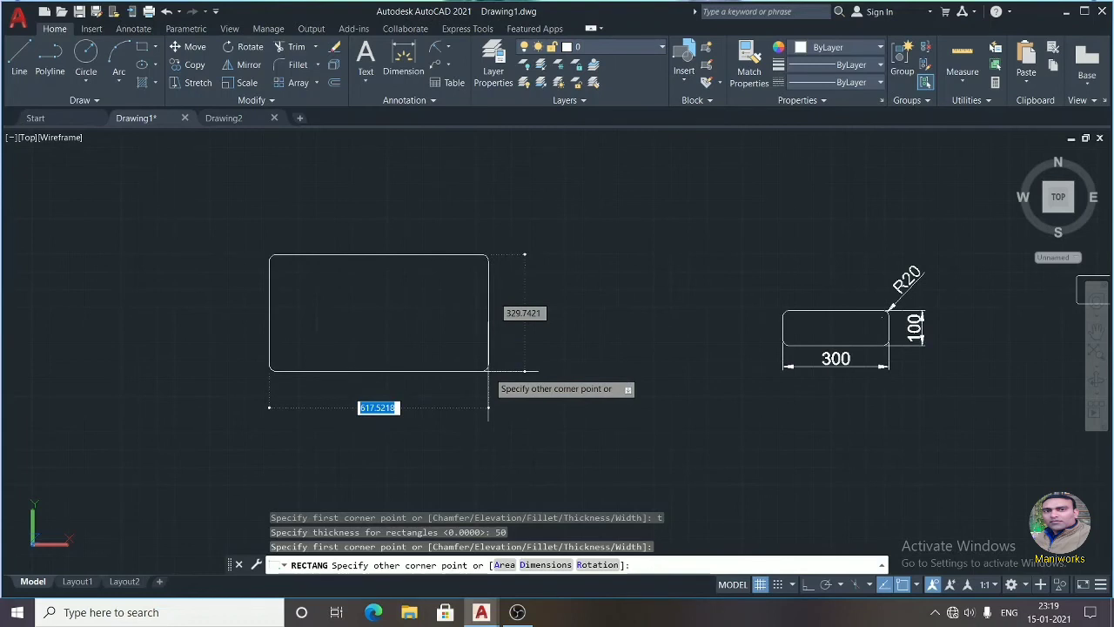
scroll(488, 371, up, 5)
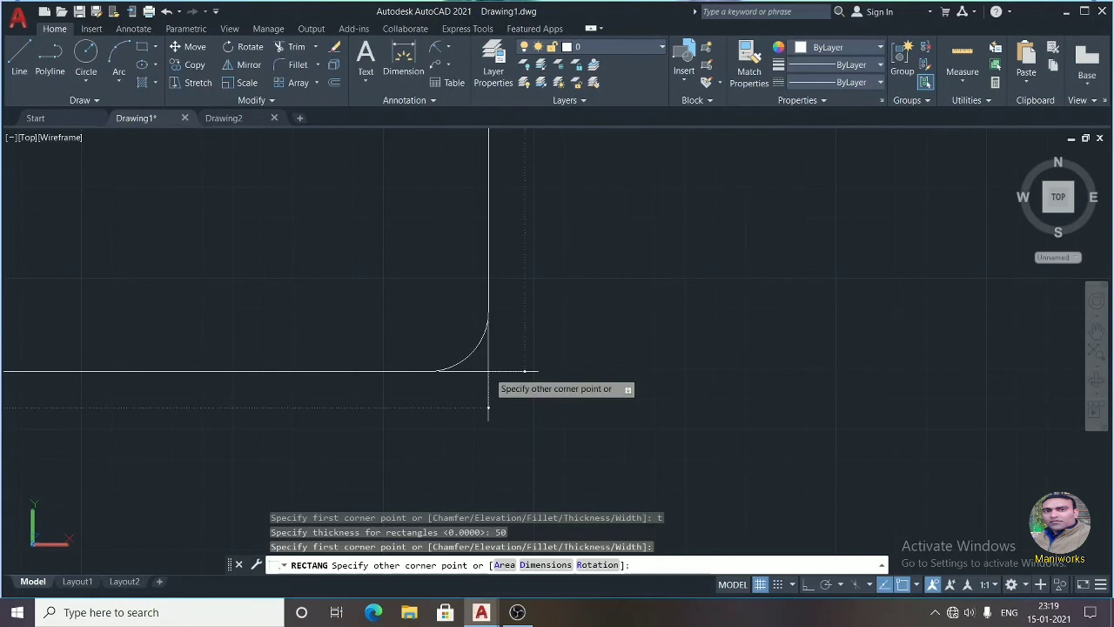
scroll(525, 371, down, 1)
scroll(527, 370, down, 2)
scroll(548, 364, down, 2)
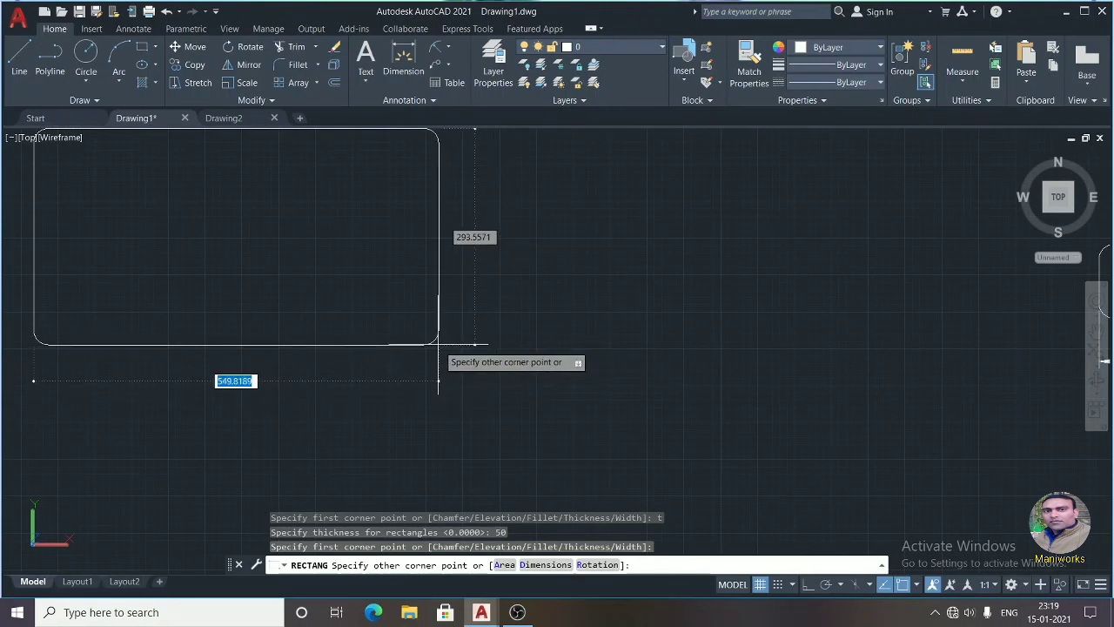
scroll(438, 380, down, 1)
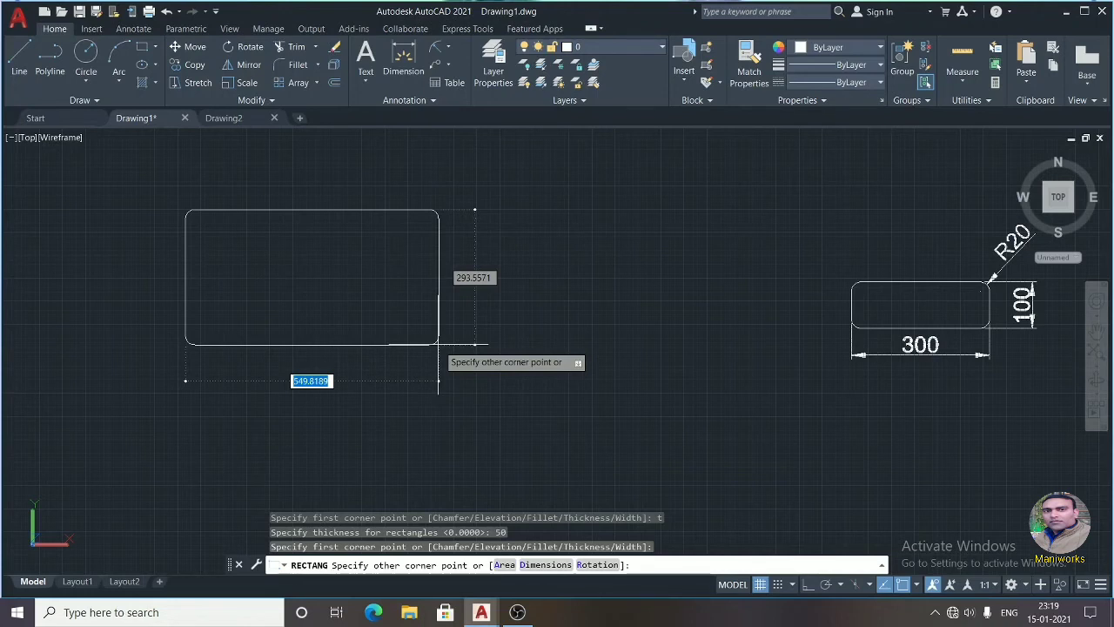
key(F8)
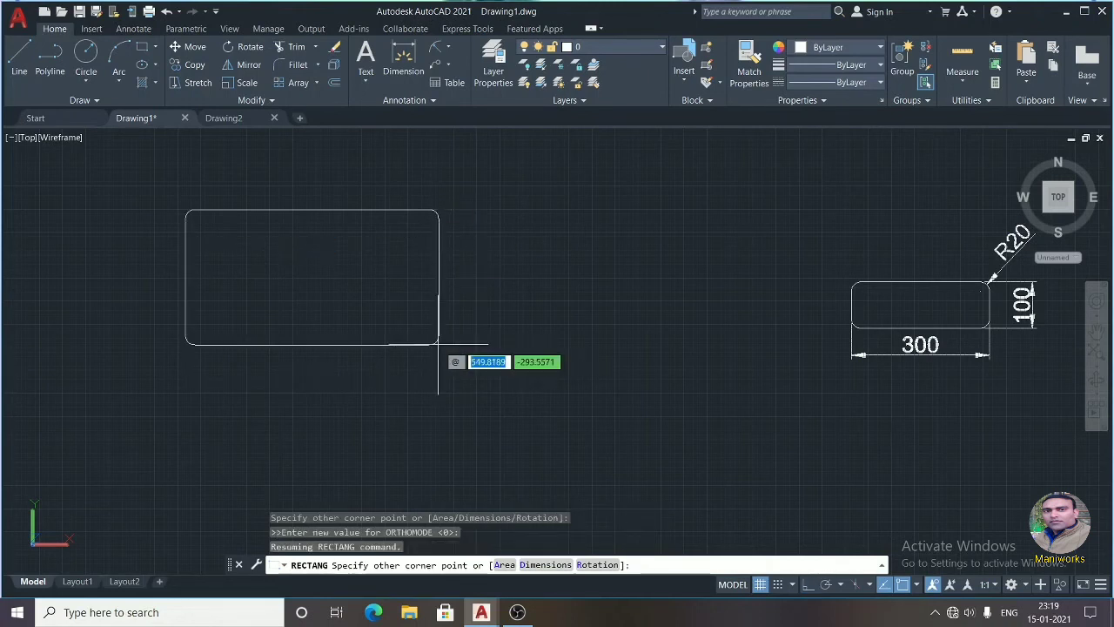
text(3000)
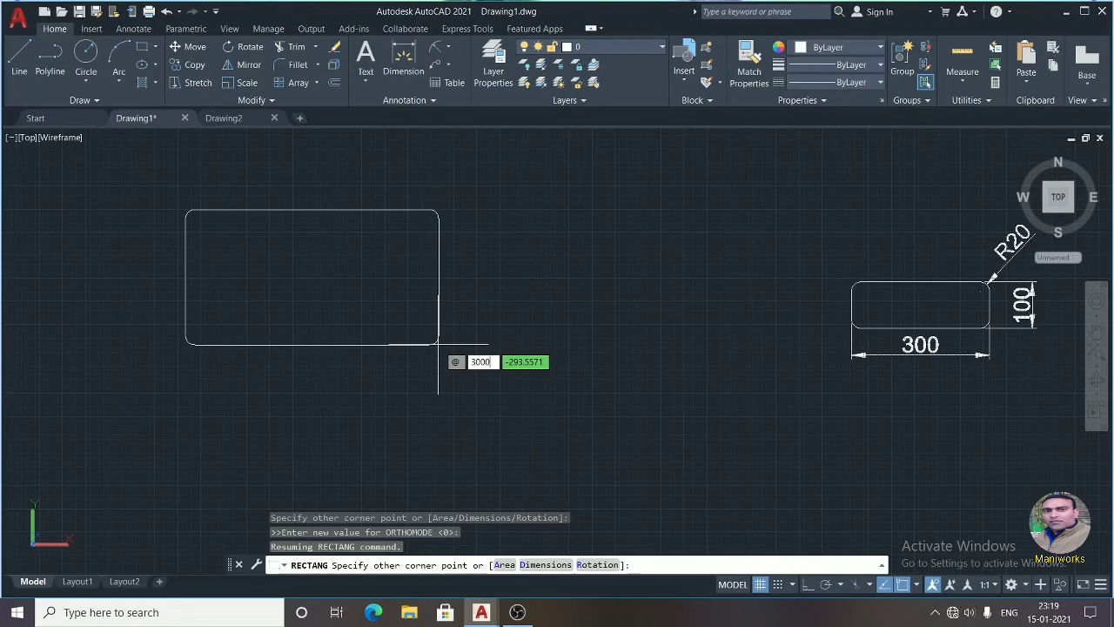
key(BackSpace)
key(Tab)
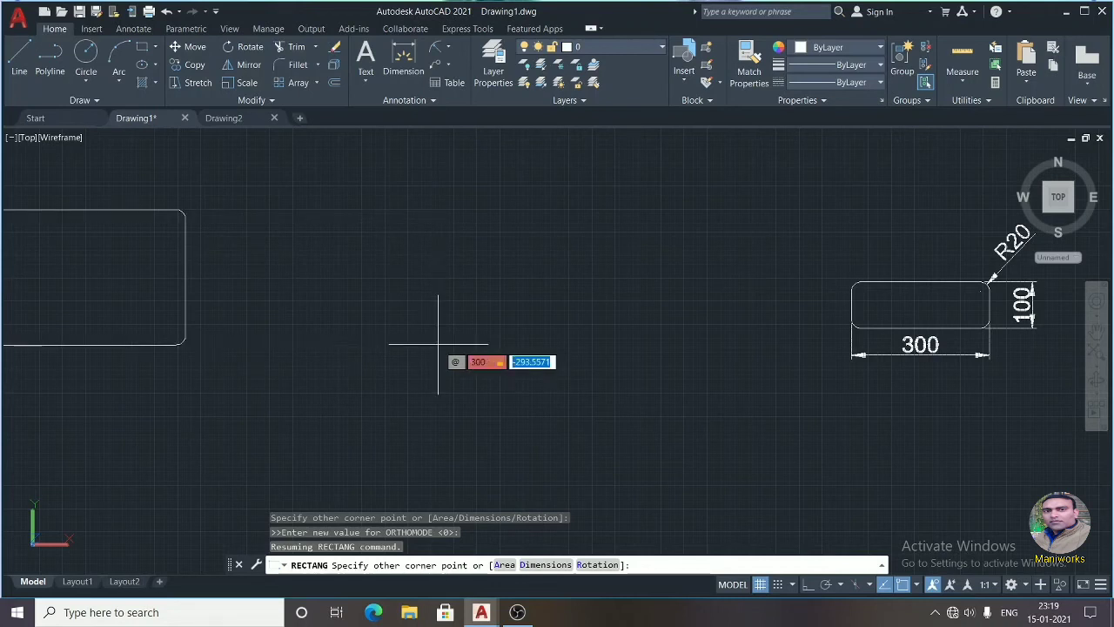
key(BackSpace)
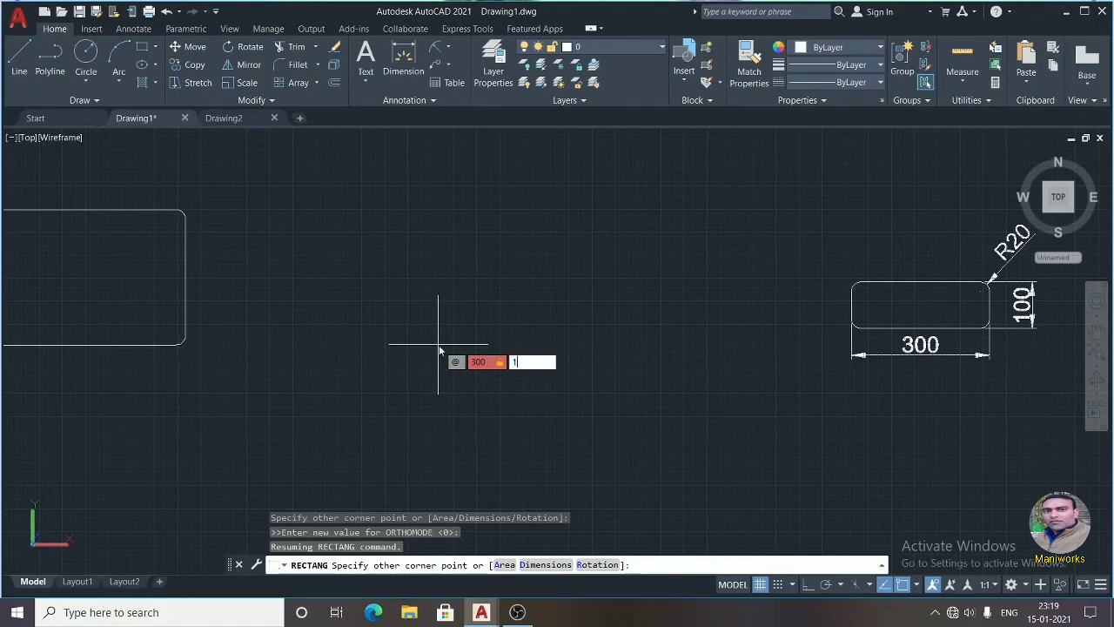
text(100)
key(Return)
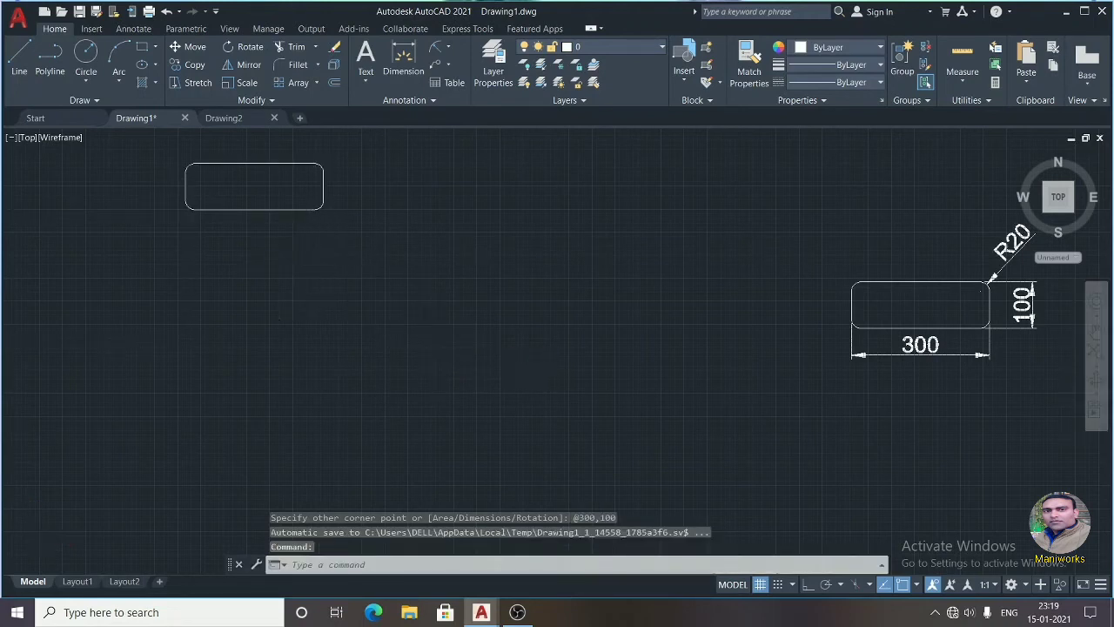
scroll(261, 261, down, 2)
scroll(148, 165, up, 3)
Dismiss the visual styles list and stray selection, then open the viewport's preset views menu
scroll(330, 289, up, 3)
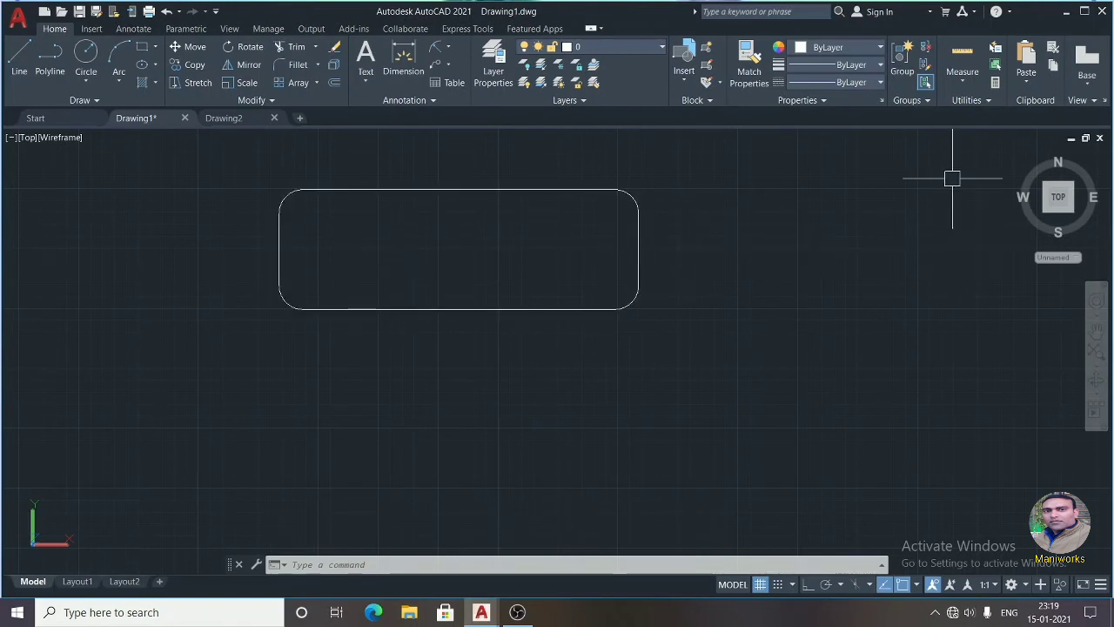
click(39, 139)
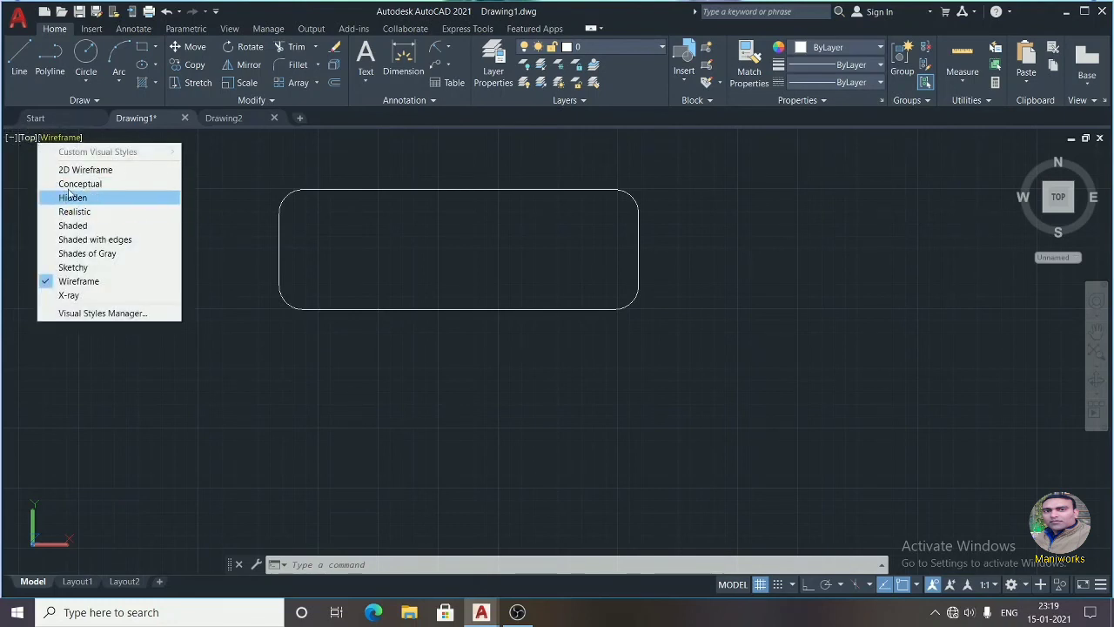
click(35, 145)
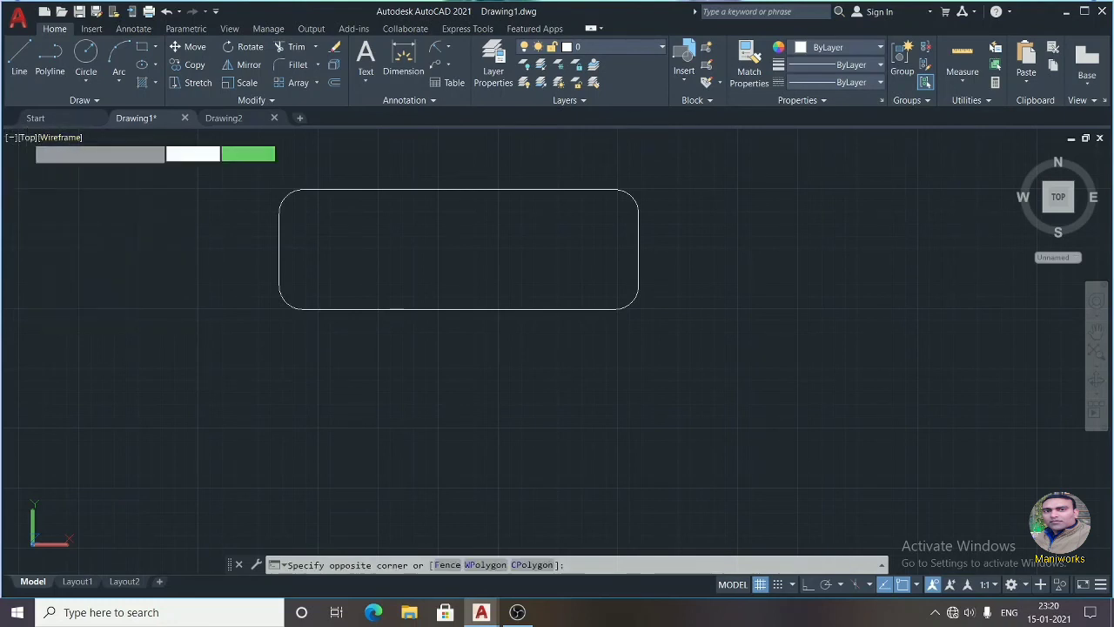
click(30, 152)
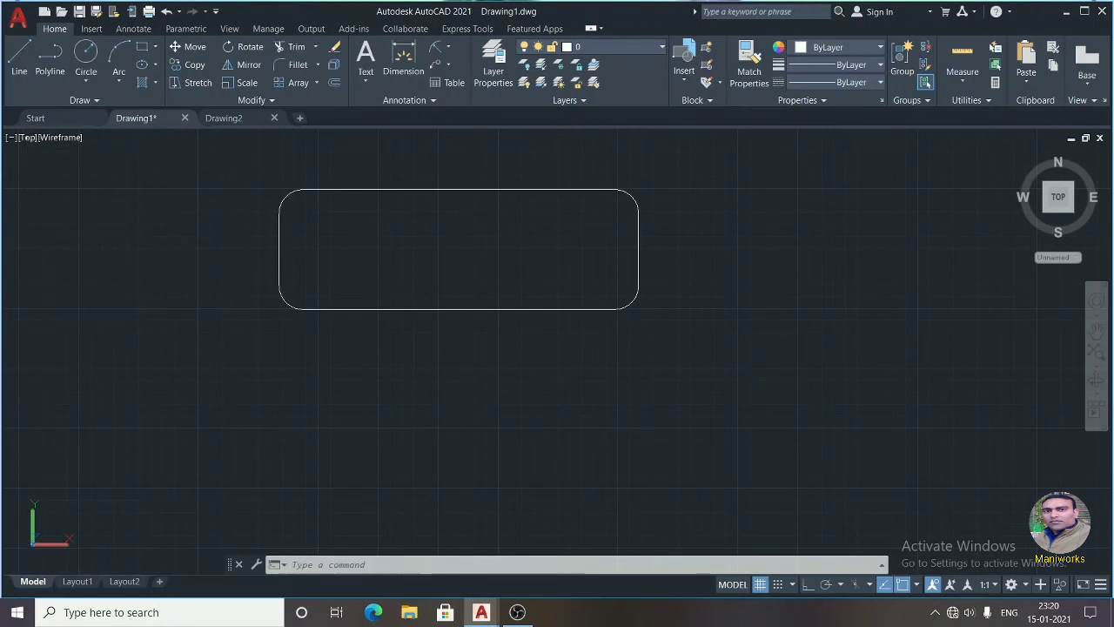
click(27, 140)
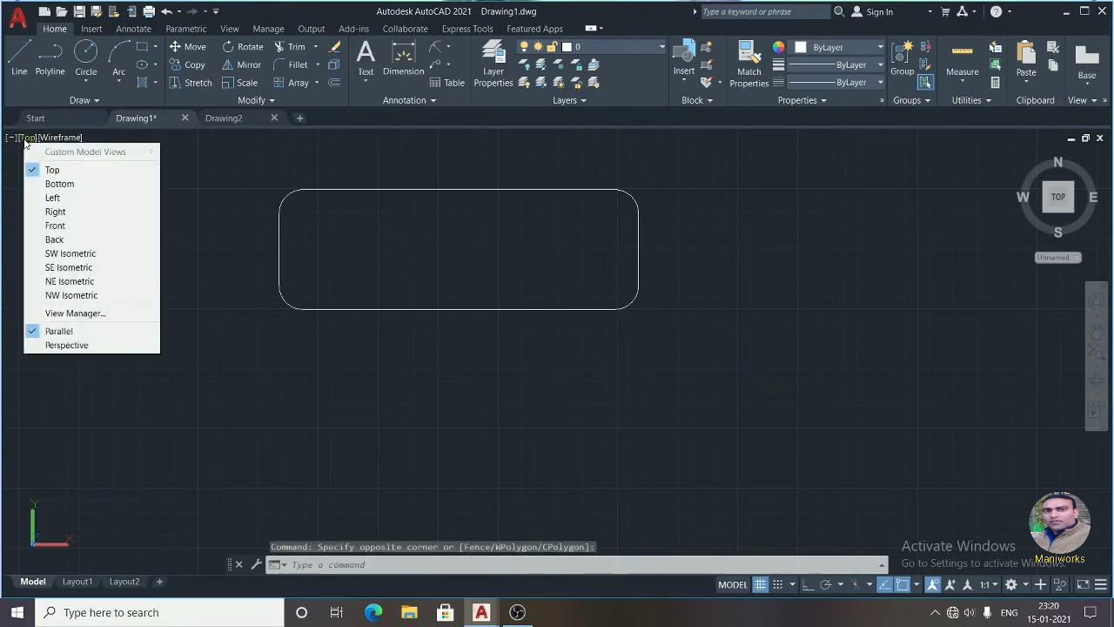
View the 50-tall box in SW Isometric, zoom in on it, then return to Top view
click(58, 256)
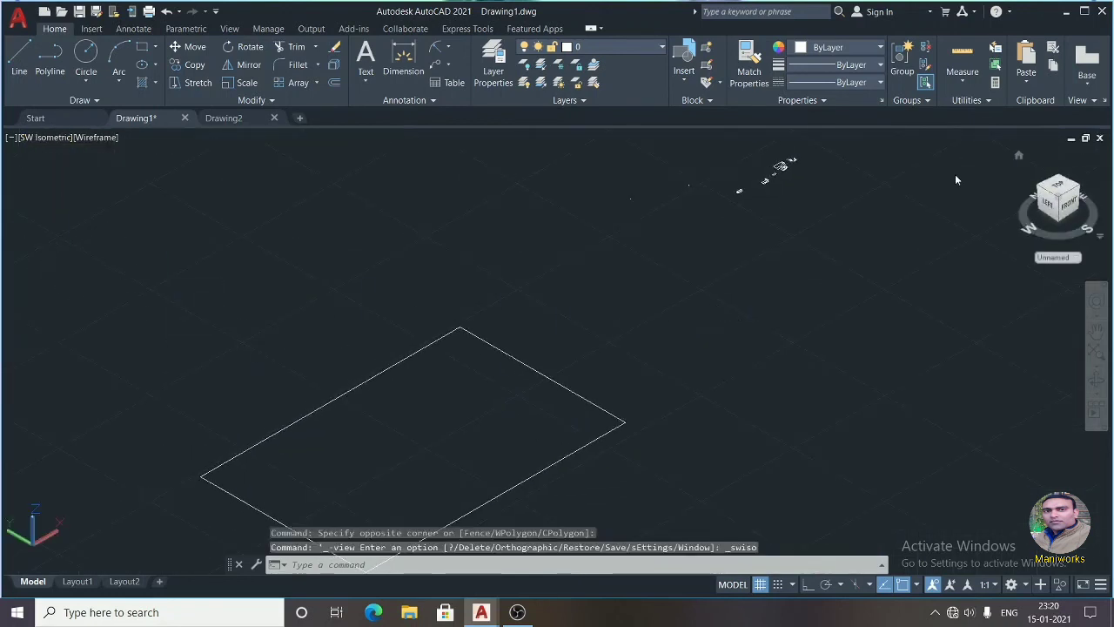
scroll(712, 202, up, 5)
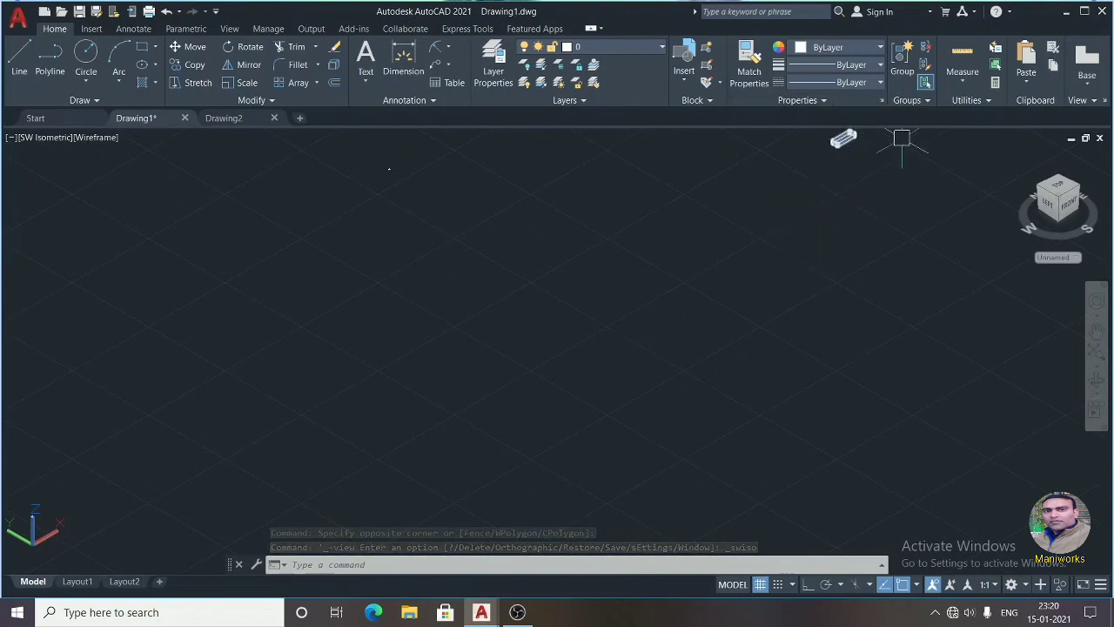
middle_drag(857, 206, 774, 381)
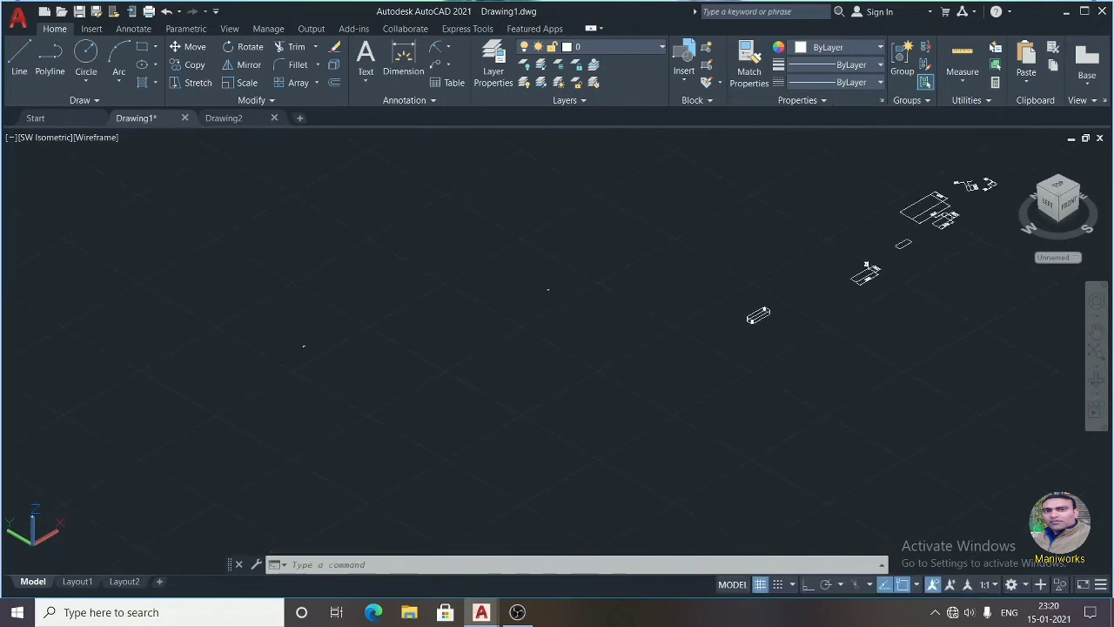
scroll(746, 299, up, 3)
scroll(749, 300, up, 2)
scroll(719, 322, up, 2)
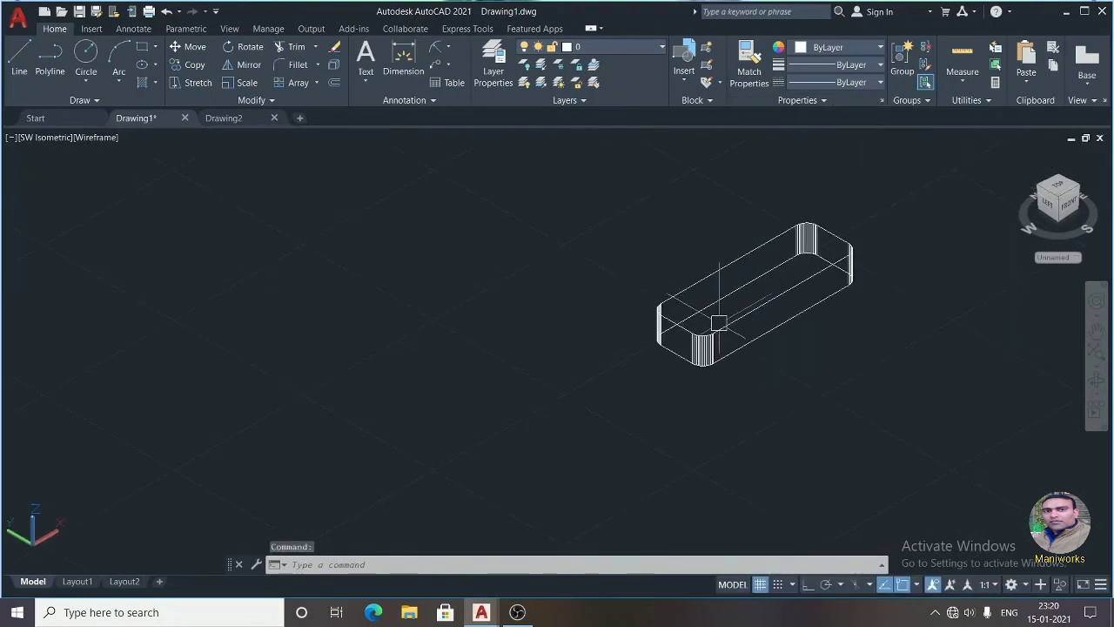
scroll(719, 322, up, 4)
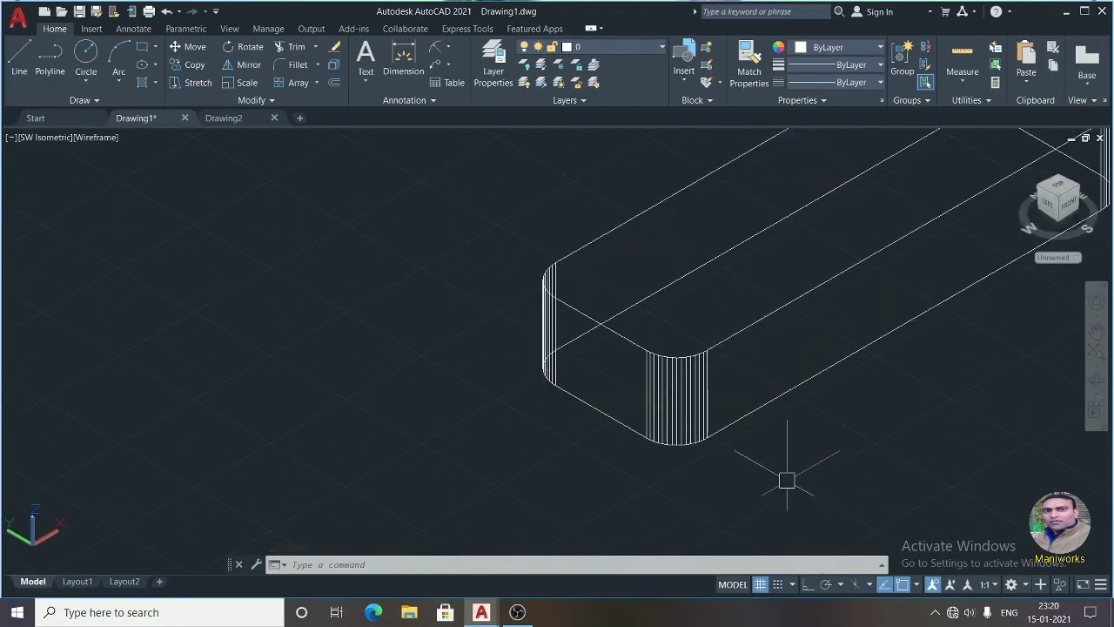
scroll(792, 429, down, 2)
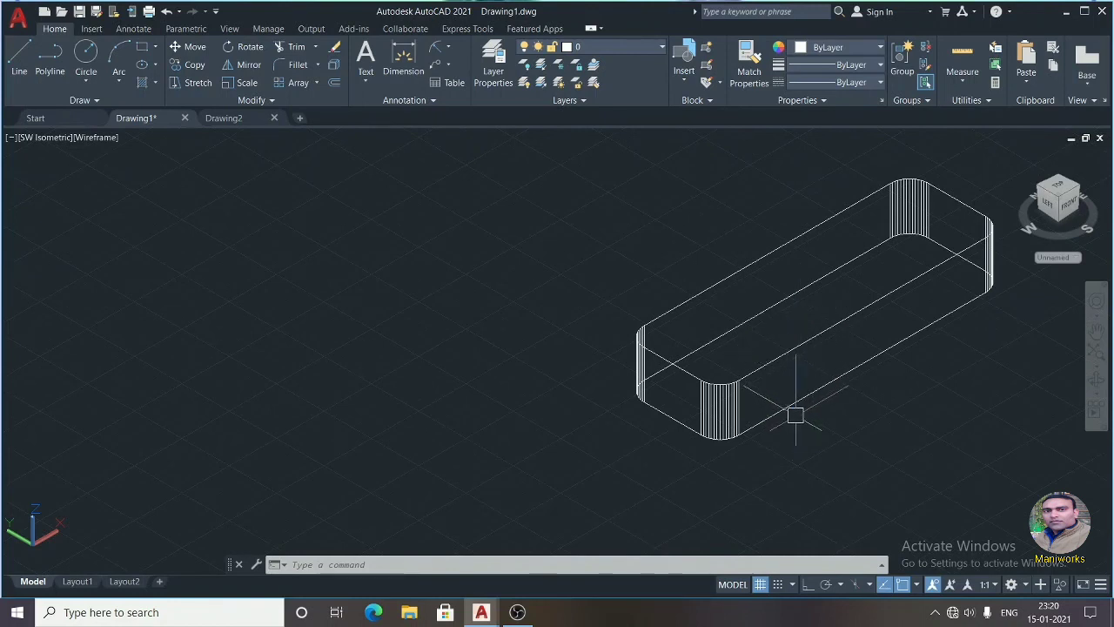
scroll(755, 383, down, 2)
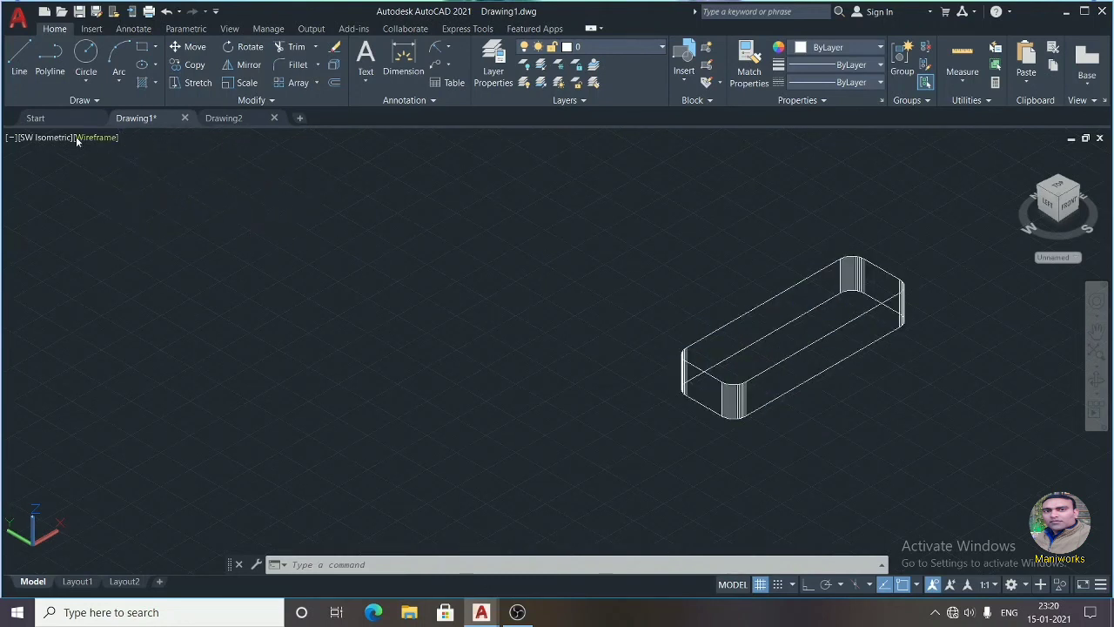
click(29, 139)
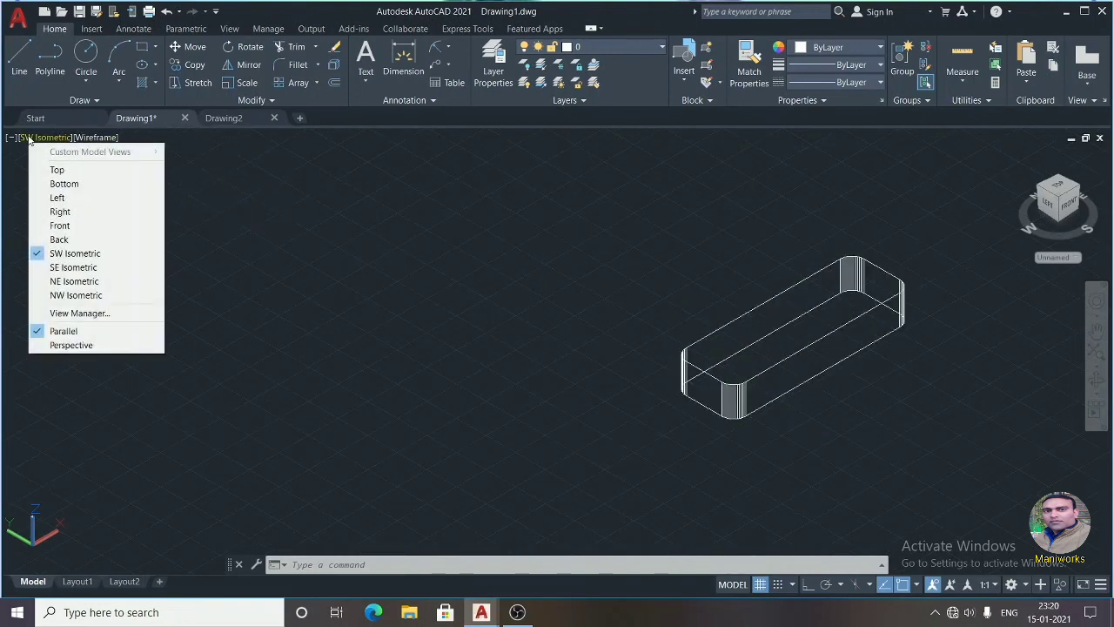
click(52, 172)
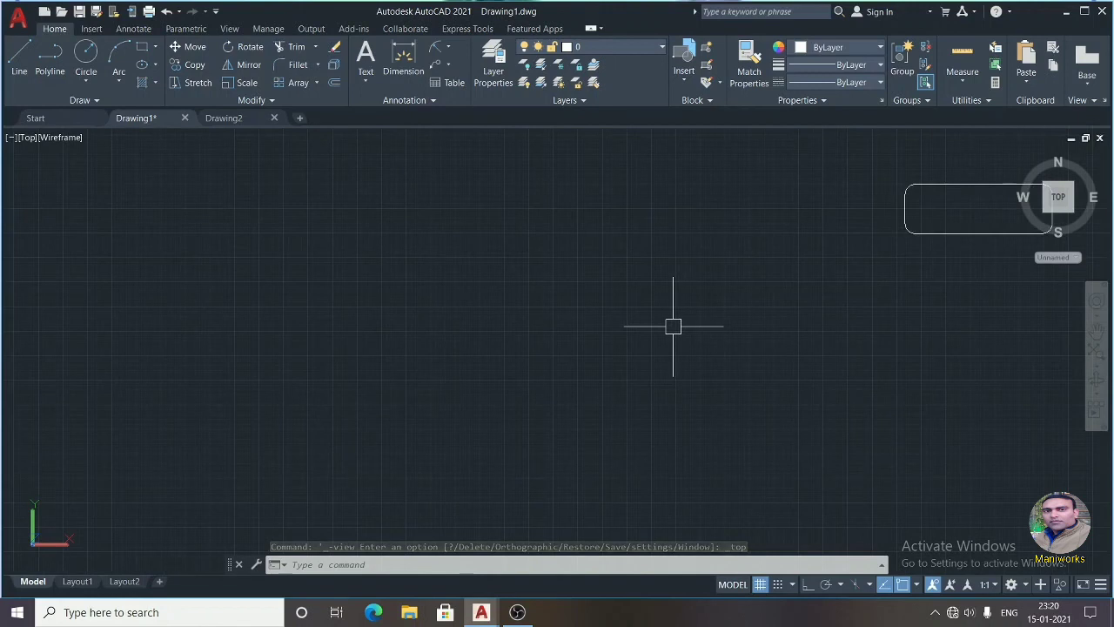
Start a new rectangle and reset its corner fillet radius to 0
text(REc)
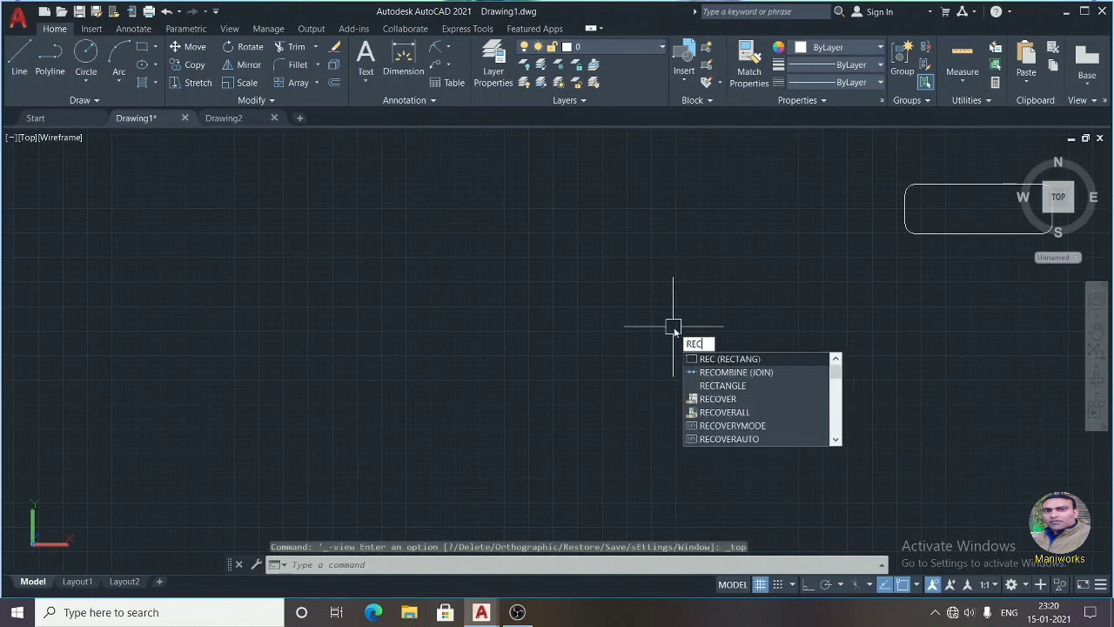
key(Return)
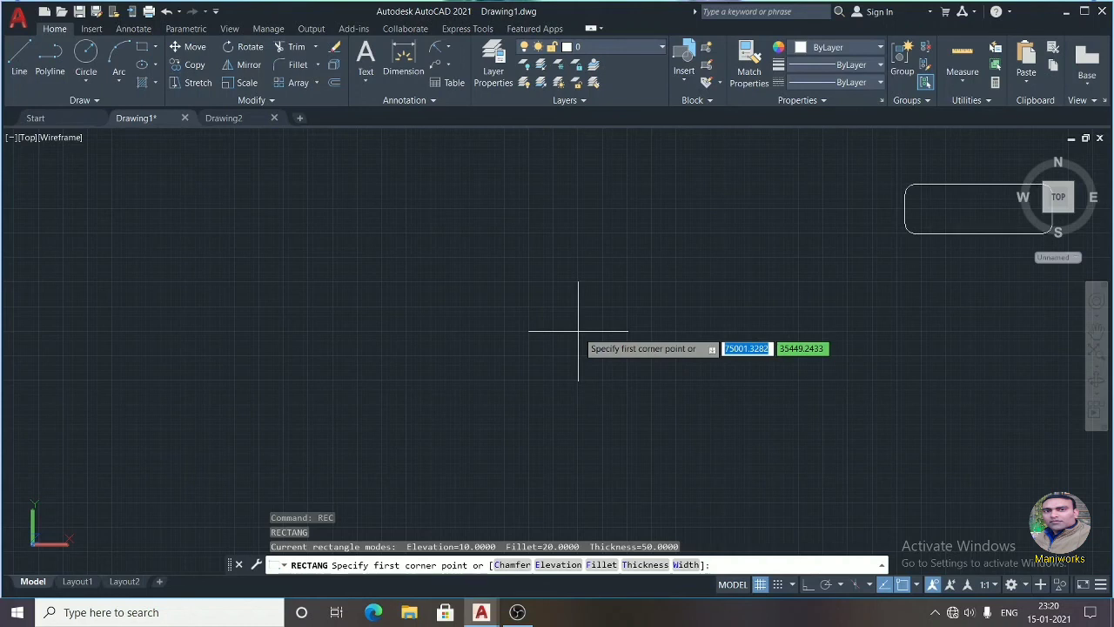
text(1)
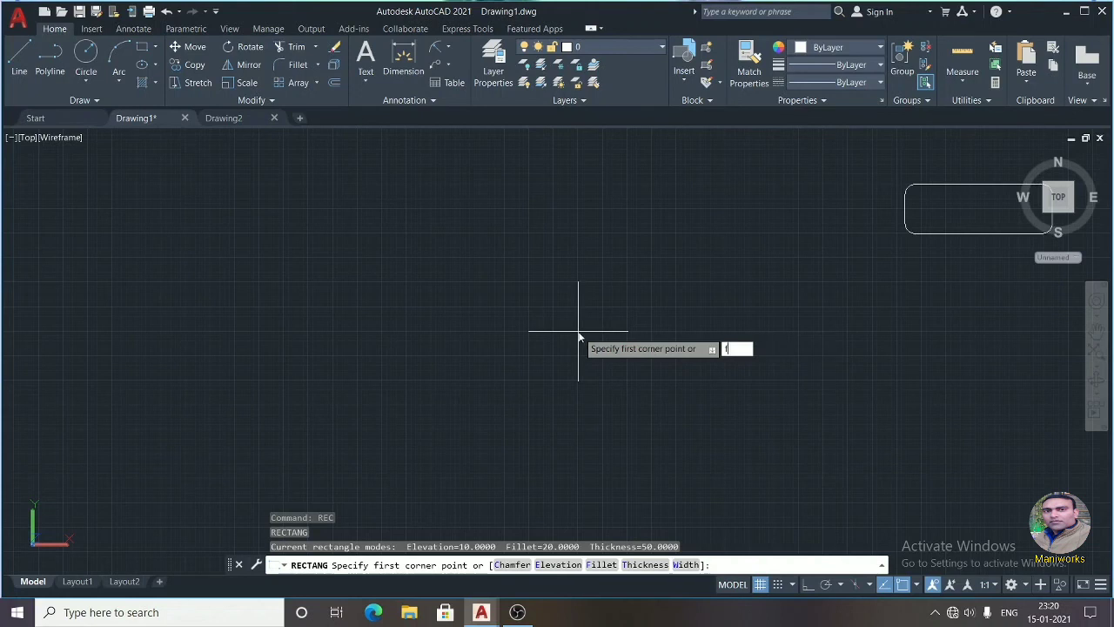
key(Return)
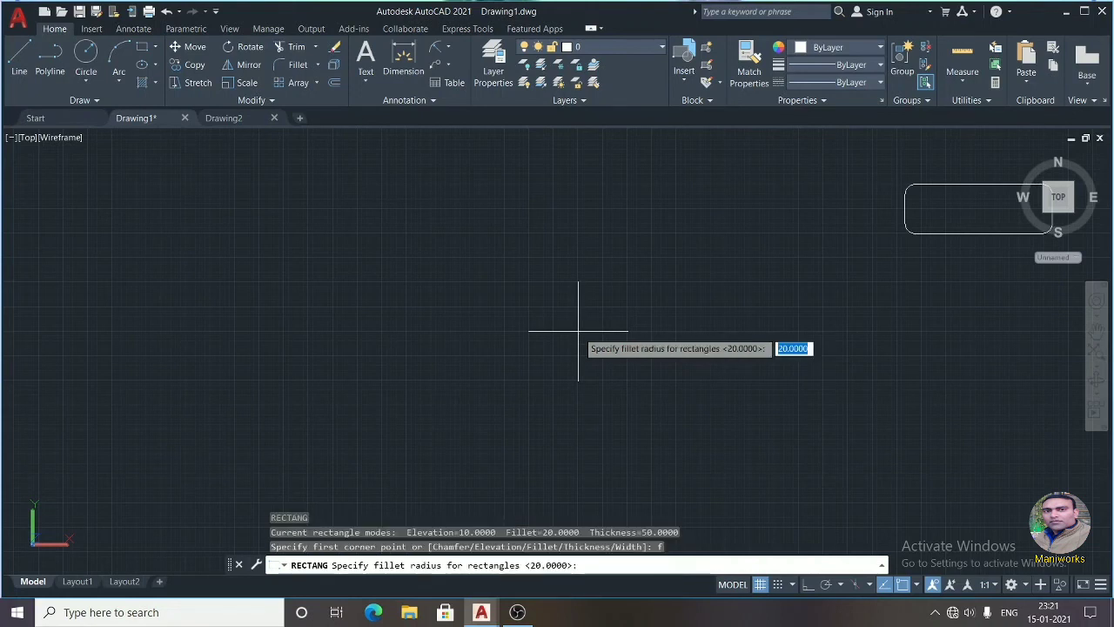
text(0)
key(Return)
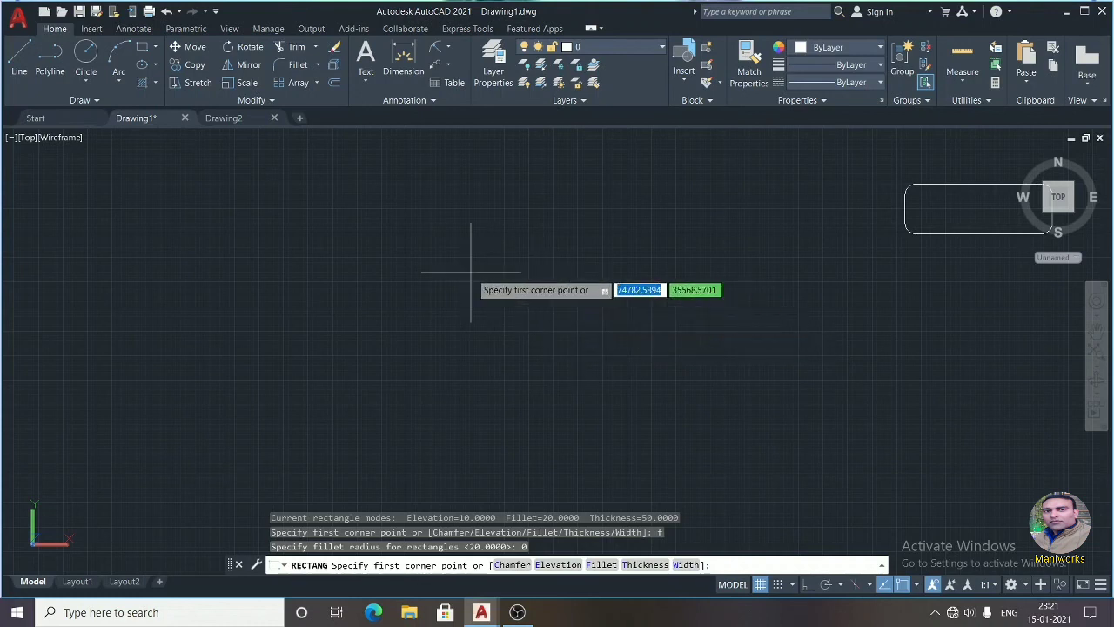
Set the rectangle's line width to 30
text(w)
key(Return)
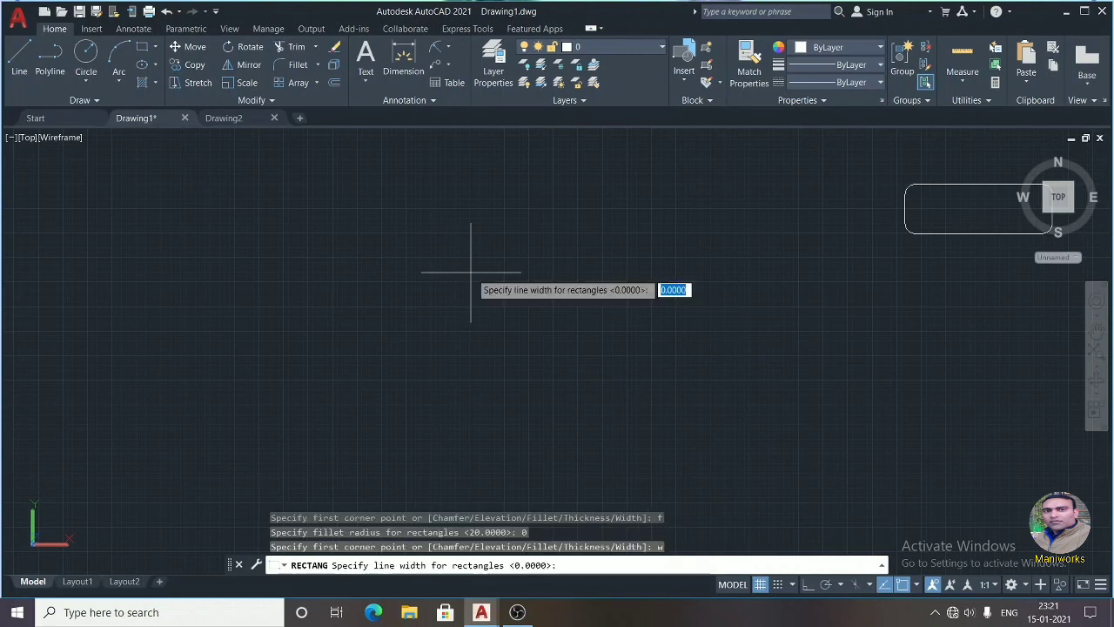
text(30)
key(Return)
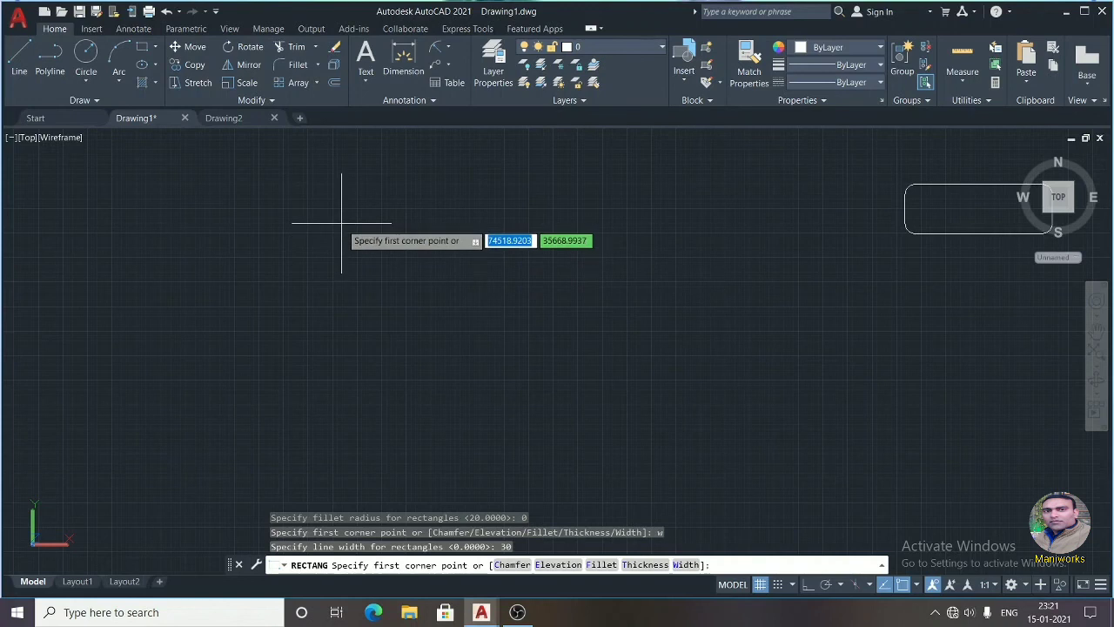
Pick two corners to draw the 400 by 200 rectangle with a 30-wide border
click(342, 223)
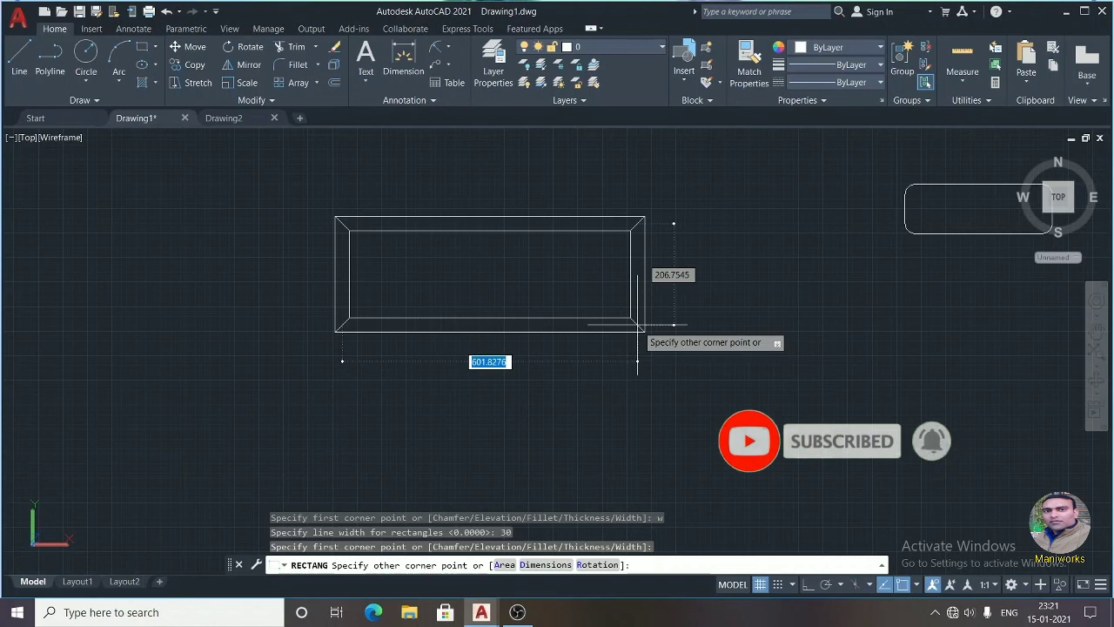
click(638, 324)
scroll(603, 320, up, 2)
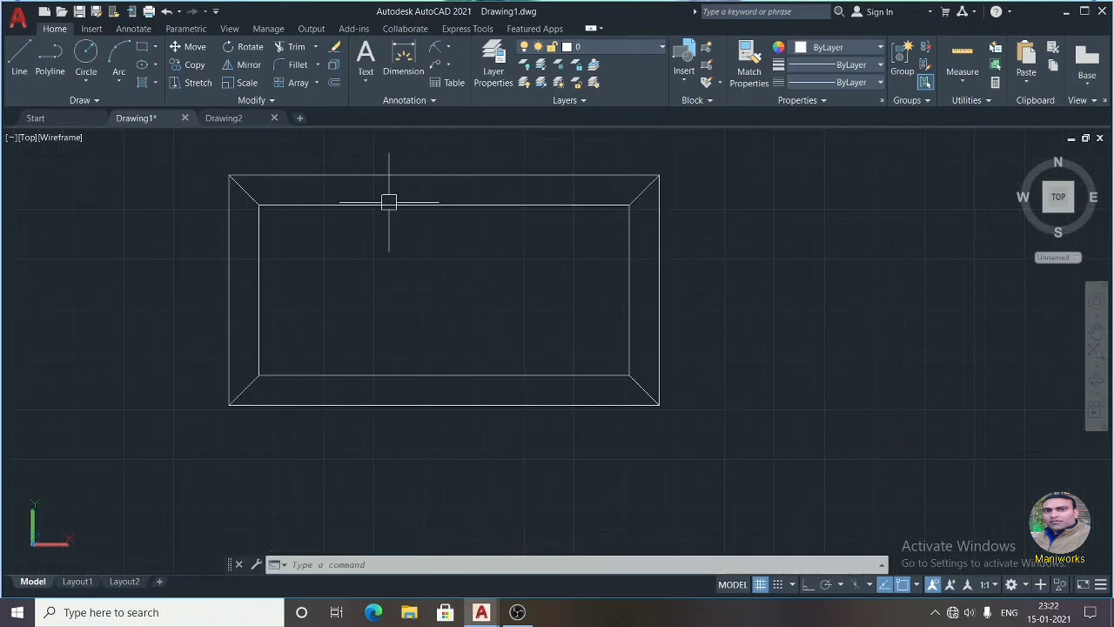
click(449, 47)
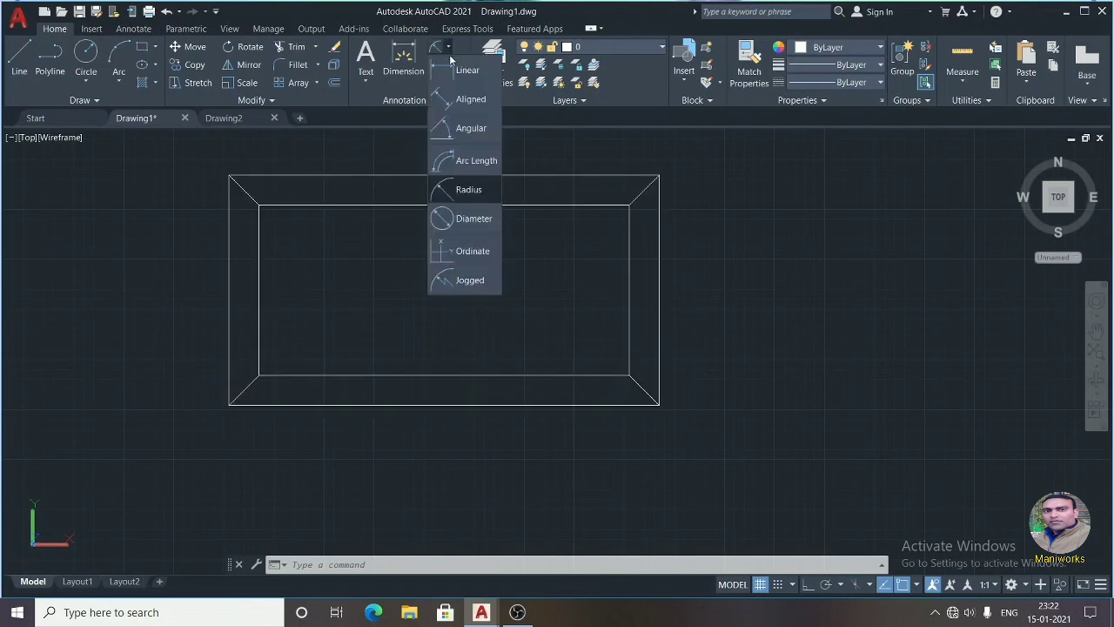
click(456, 131)
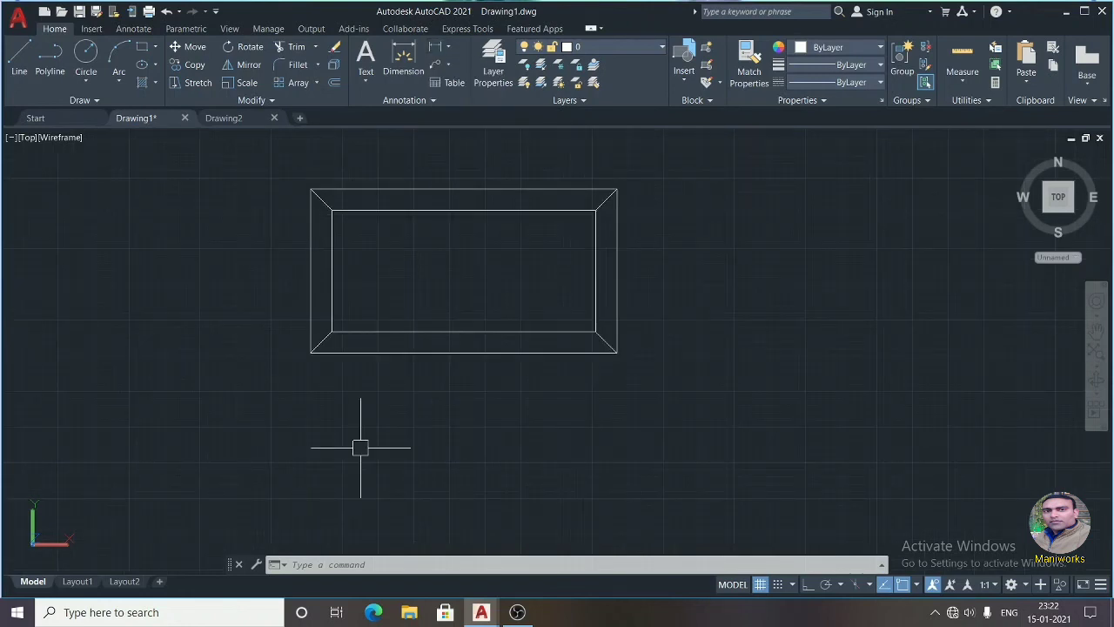